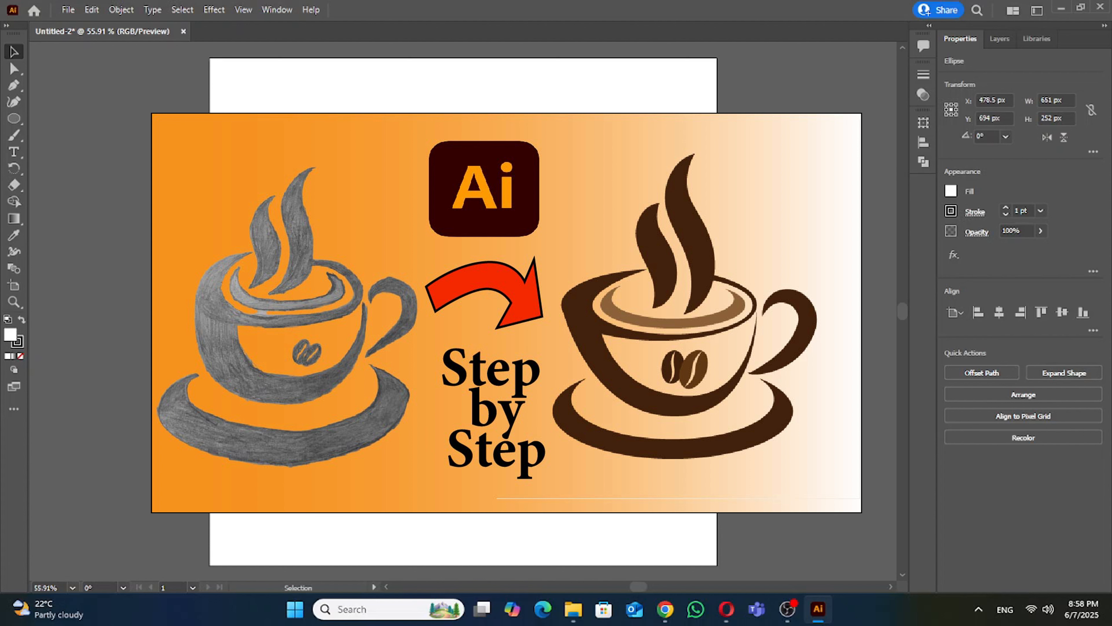
drag(587, 384, 619, 384)
click(950, 192)
click(905, 260)
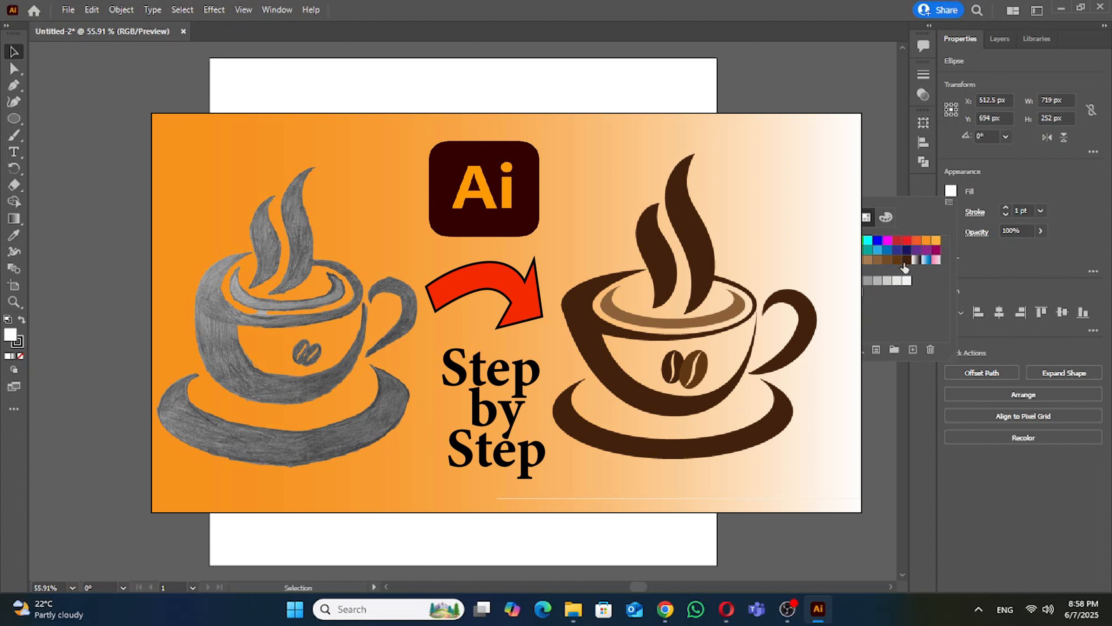
click(977, 194)
click(952, 211)
click(800, 261)
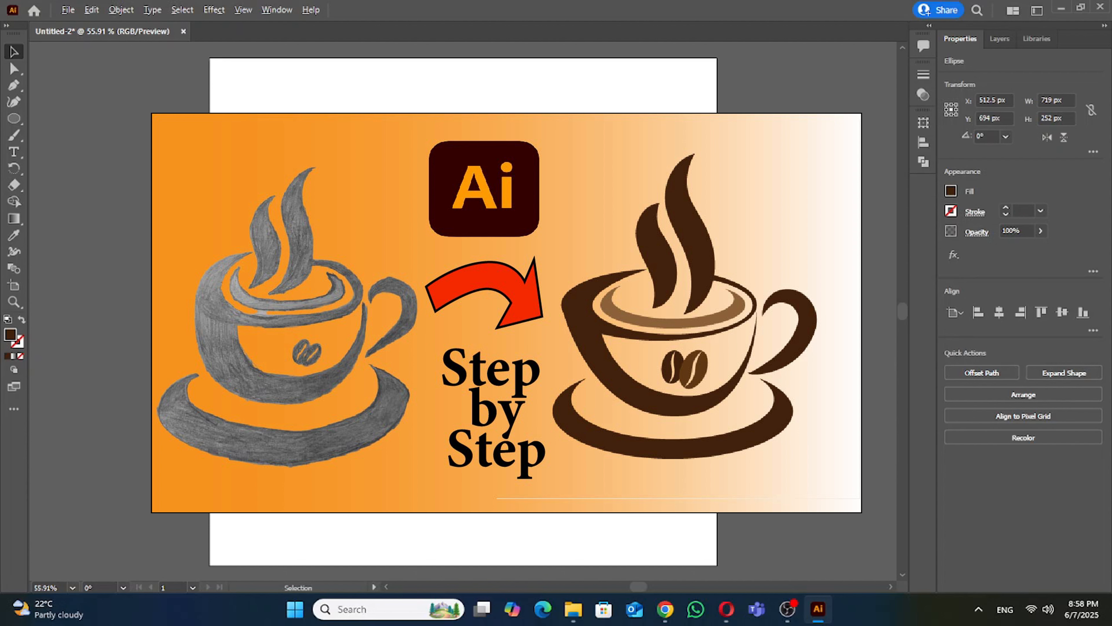
click(949, 192)
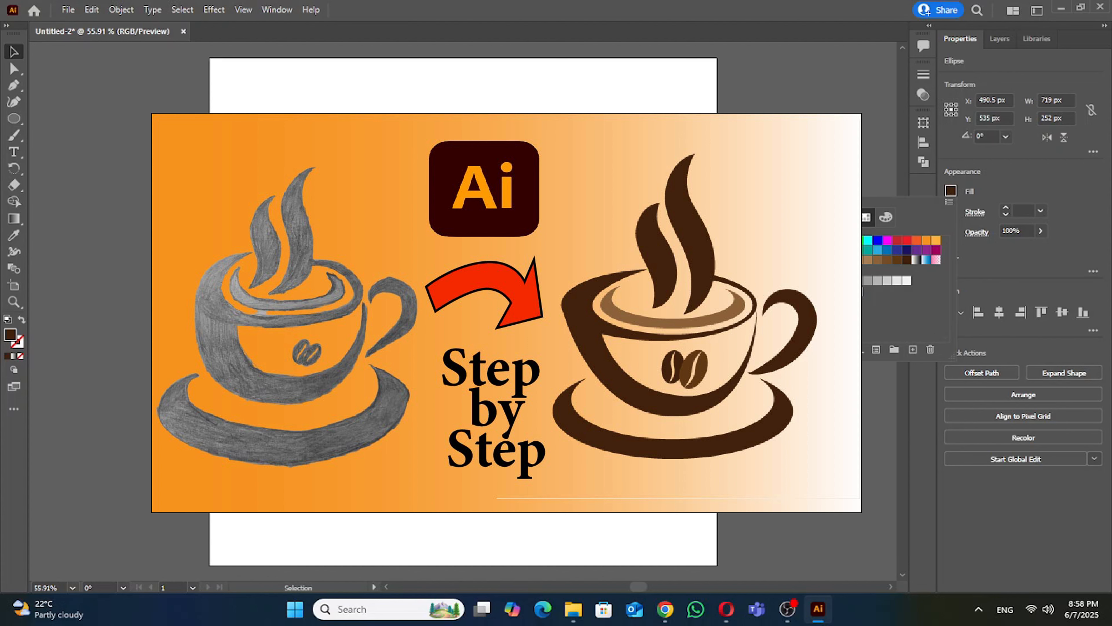
click(818, 240)
key(Escape)
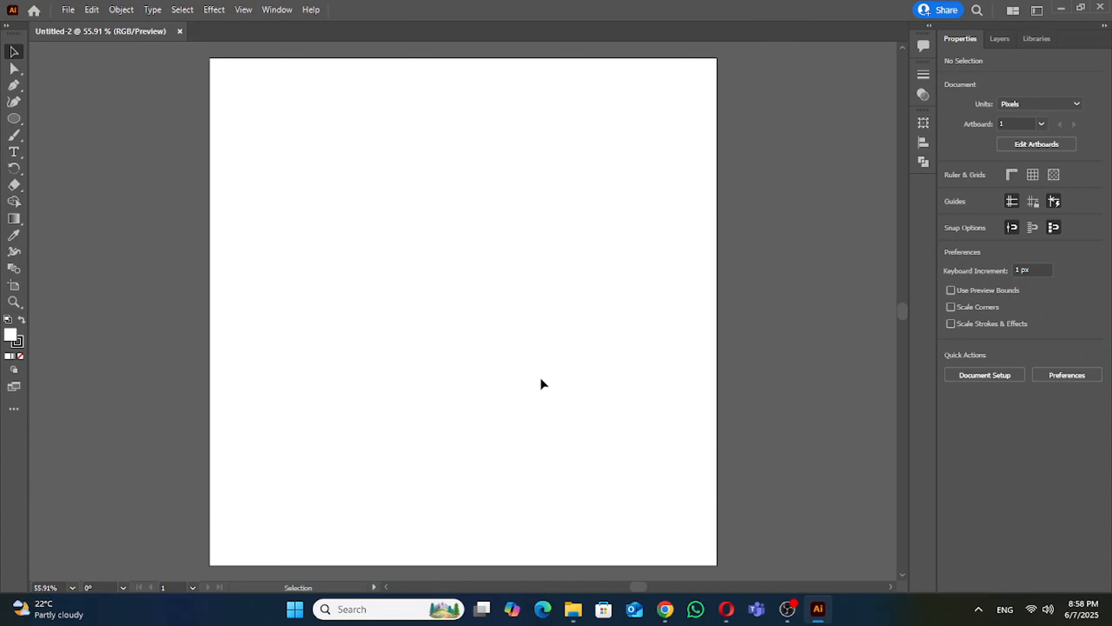
Draw a wide ellipse in the lower half of the artboard, about 719 × 252 px, for the saucer.
click(13, 118)
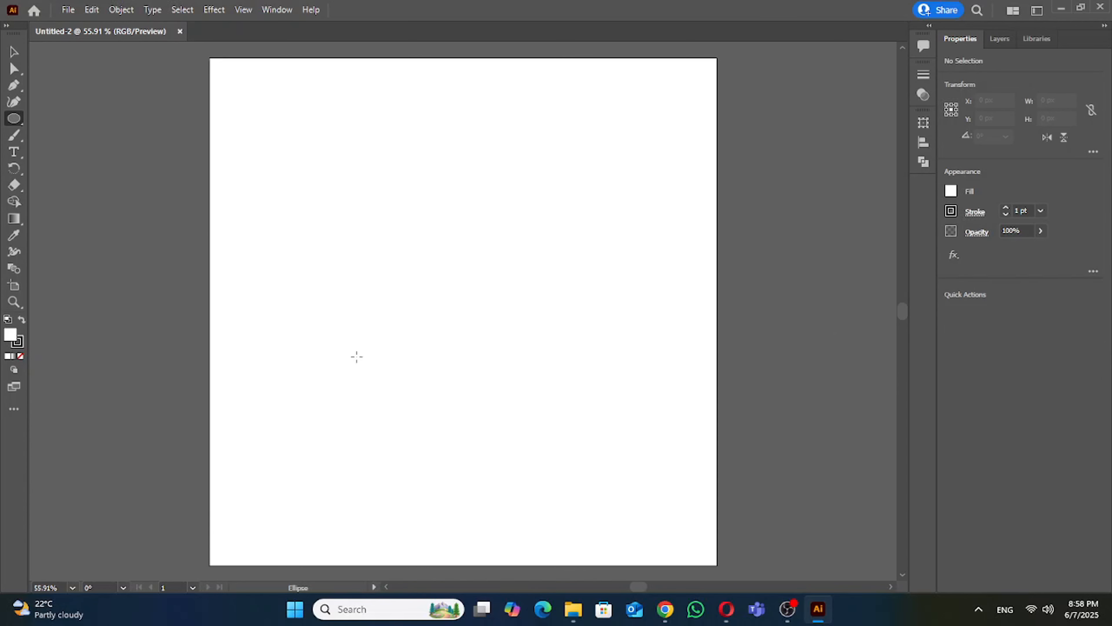
drag(332, 351, 662, 479)
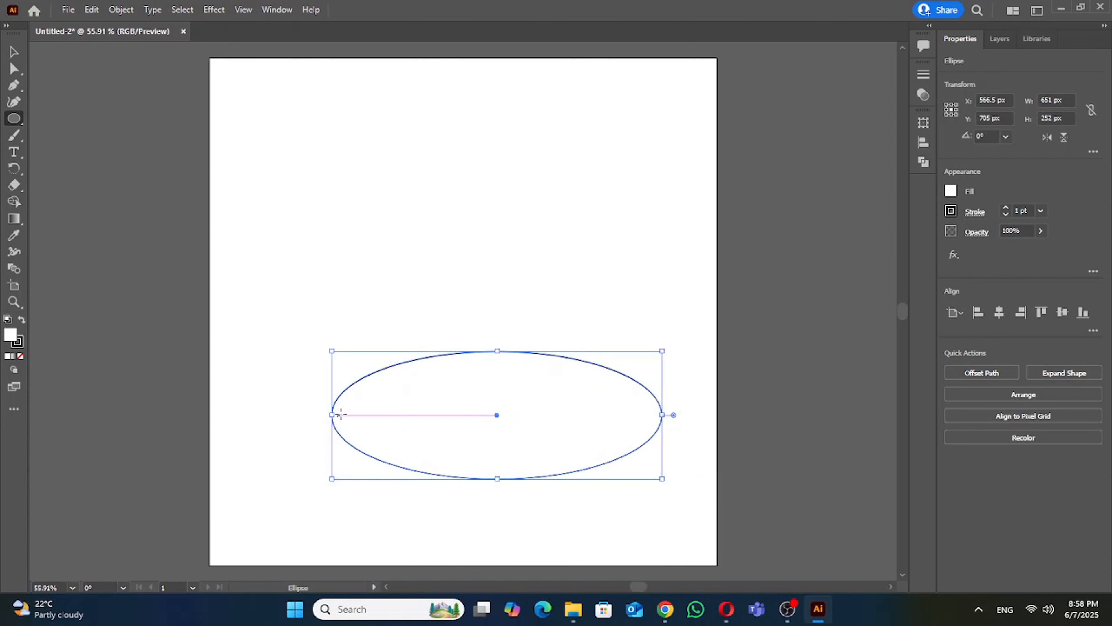
key(v)
drag(381, 415, 336, 410)
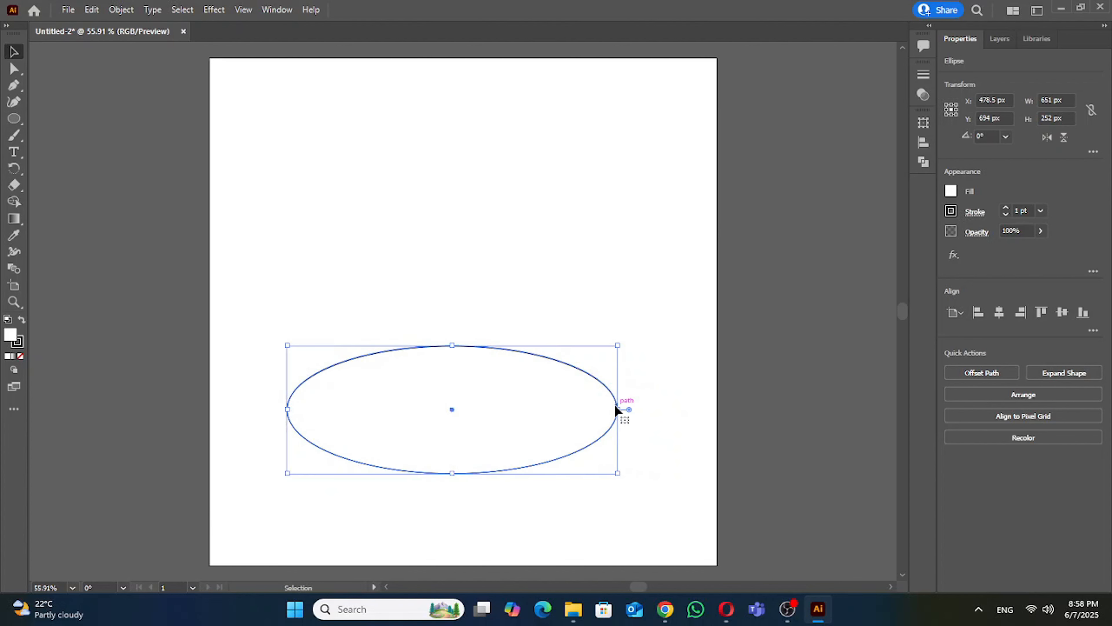
drag(619, 410, 654, 409)
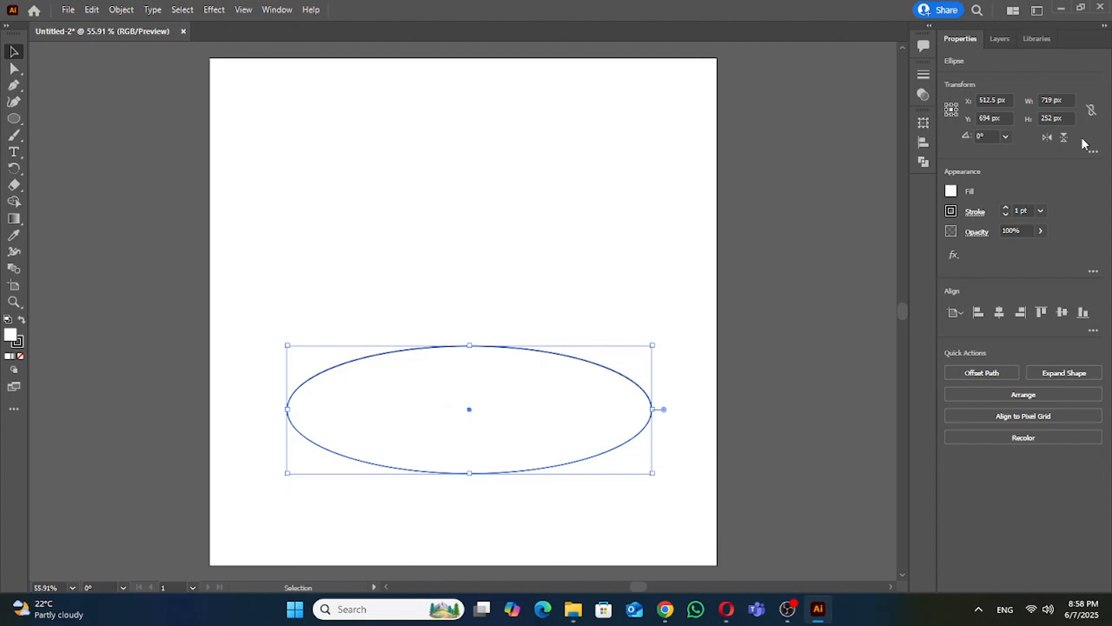
Fill the saucer ellipse with dark brown (R=66 G=33 B=11) and remove its stroke.
click(950, 191)
click(905, 260)
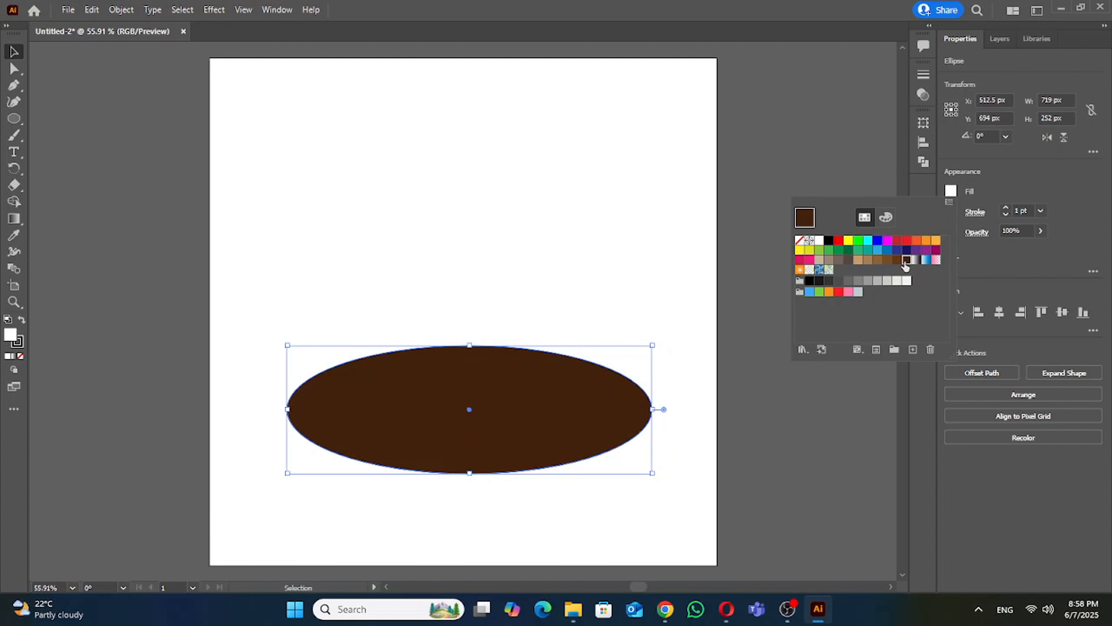
click(979, 199)
click(957, 215)
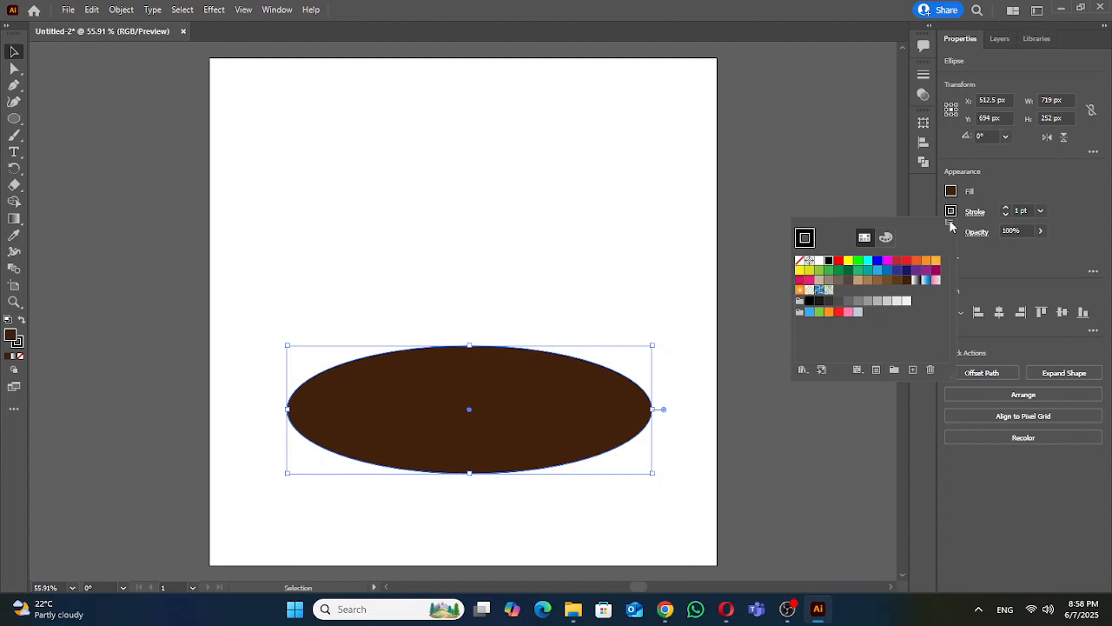
click(800, 260)
click(499, 400)
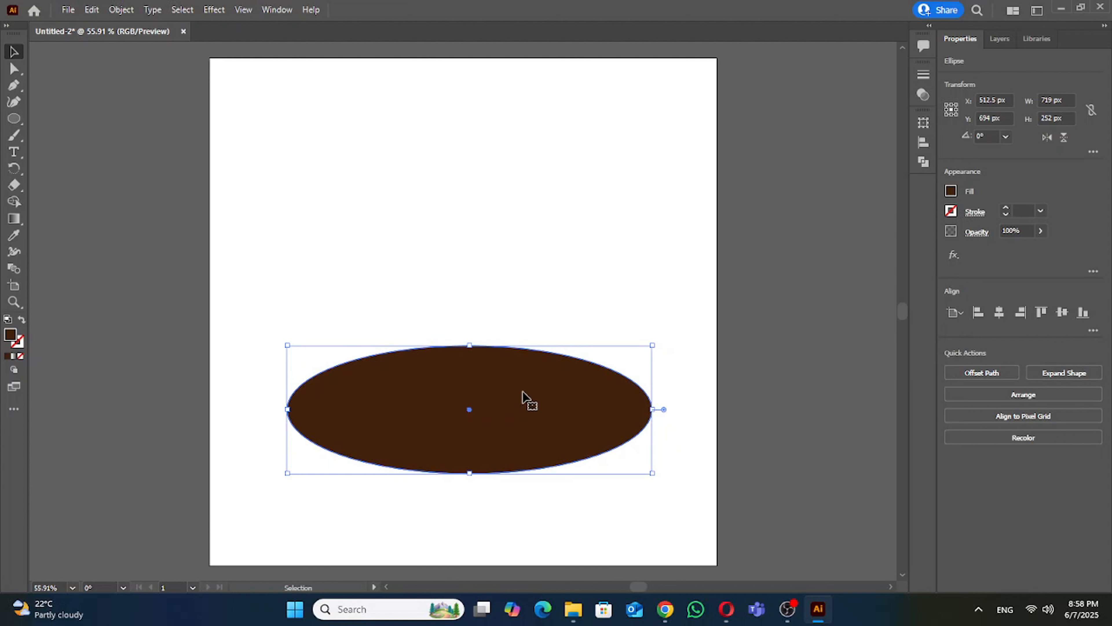
Duplicate the brown ellipse slightly above the original and fill the copy with white.
drag(515, 404, 504, 324)
click(950, 193)
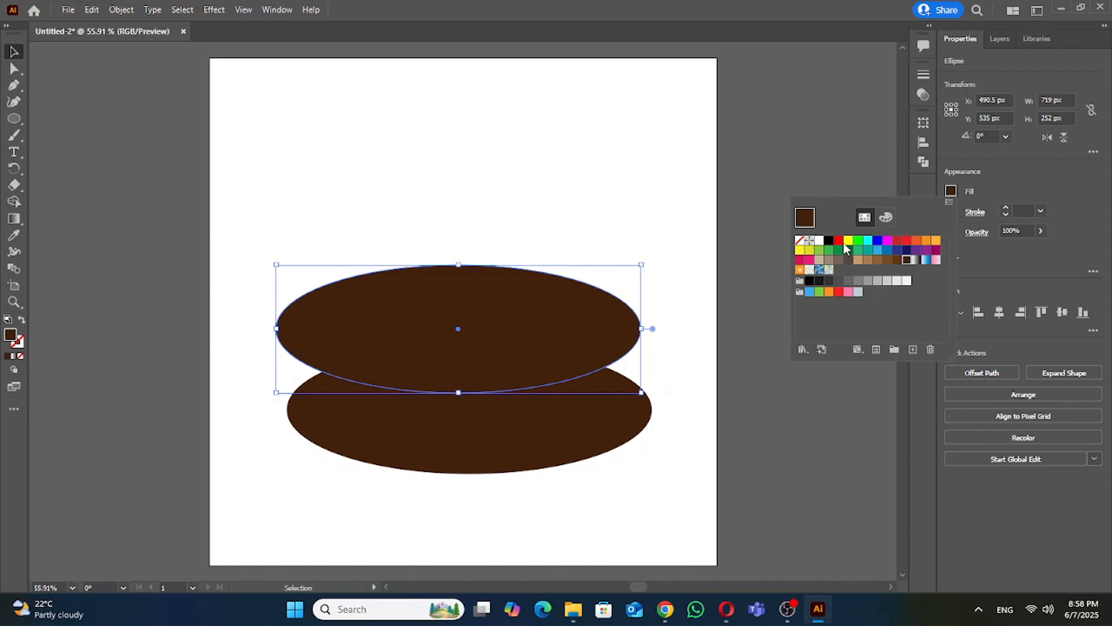
click(818, 242)
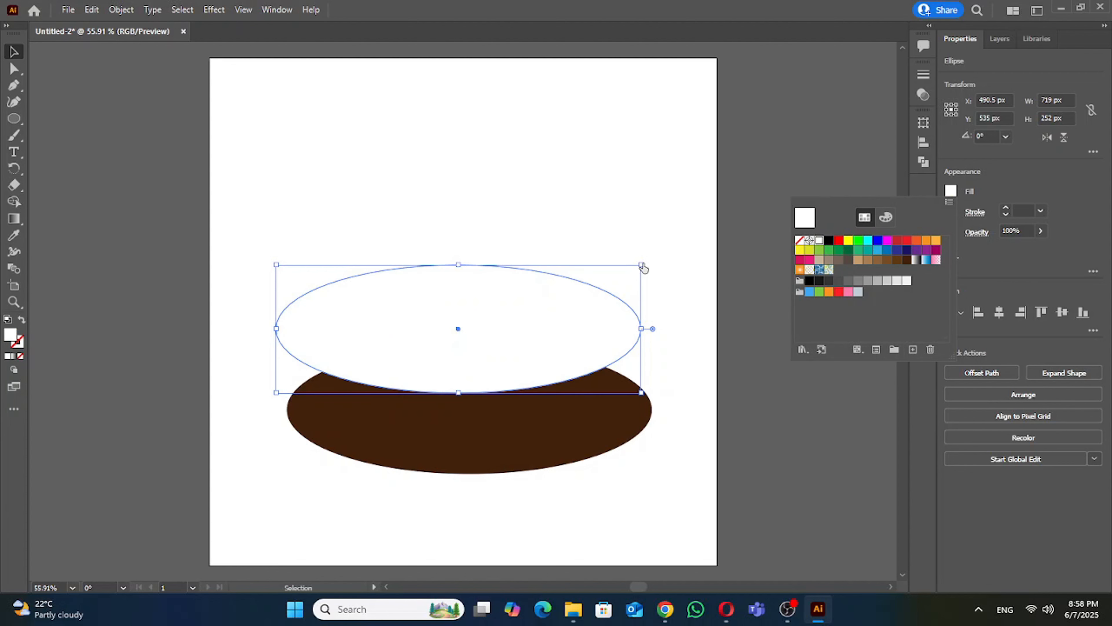
click(633, 279)
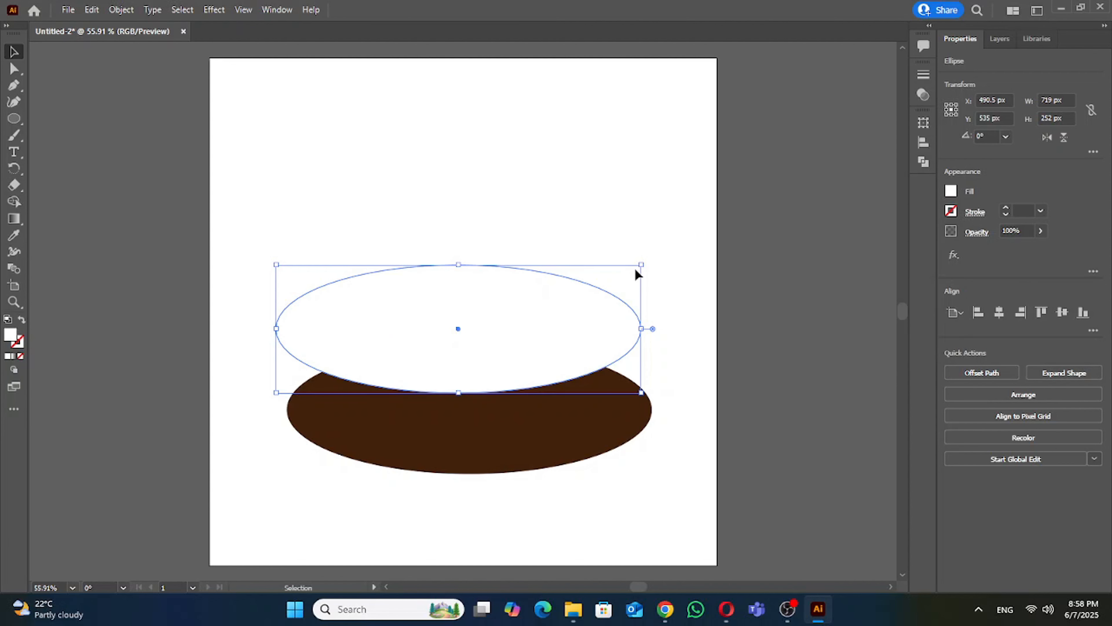
Resize the white ellipse to about 623 × 210 px and centre it over the brown one, extending slightly above its upper edge.
drag(637, 267, 601, 282)
drag(528, 335, 536, 391)
drag(608, 337, 627, 324)
drag(546, 393, 530, 403)
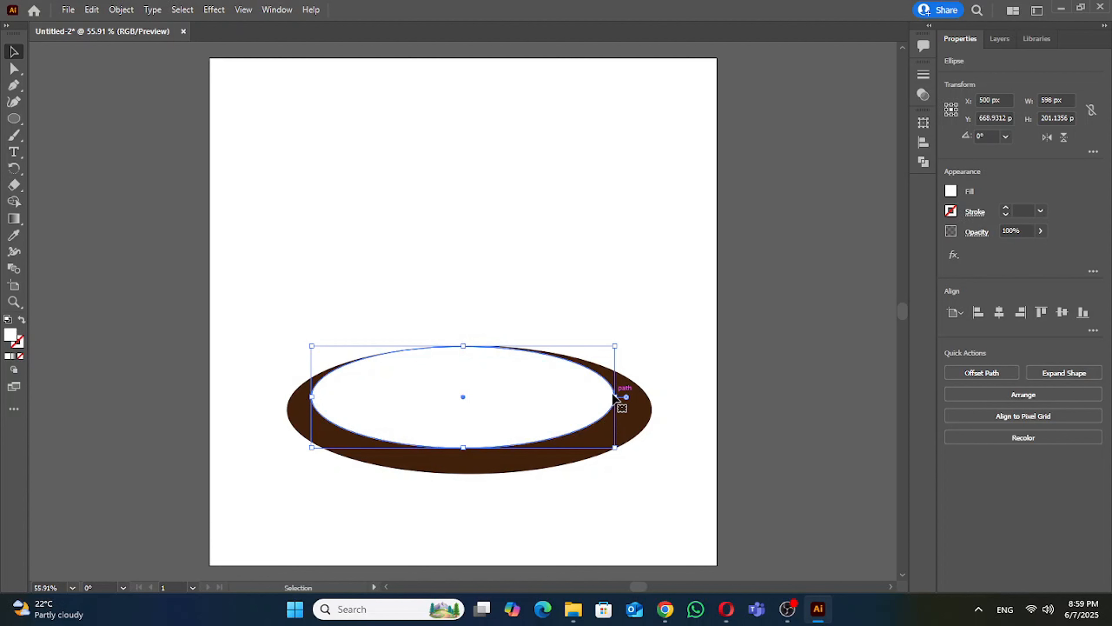
drag(615, 397, 629, 397)
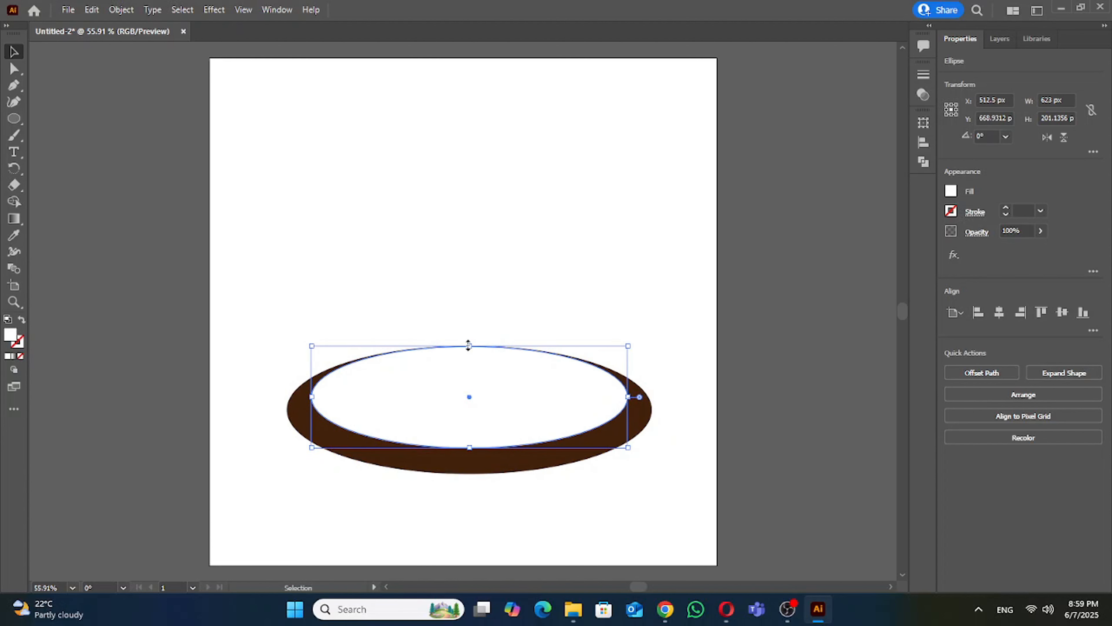
drag(469, 346, 469, 343)
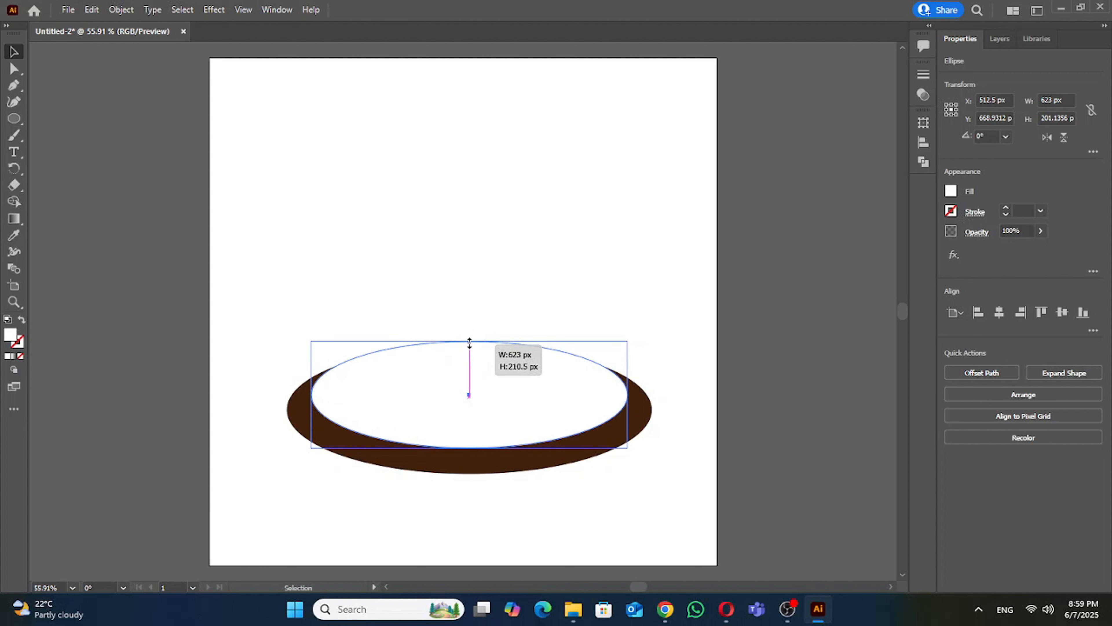
drag(470, 343, 469, 343)
click(671, 295)
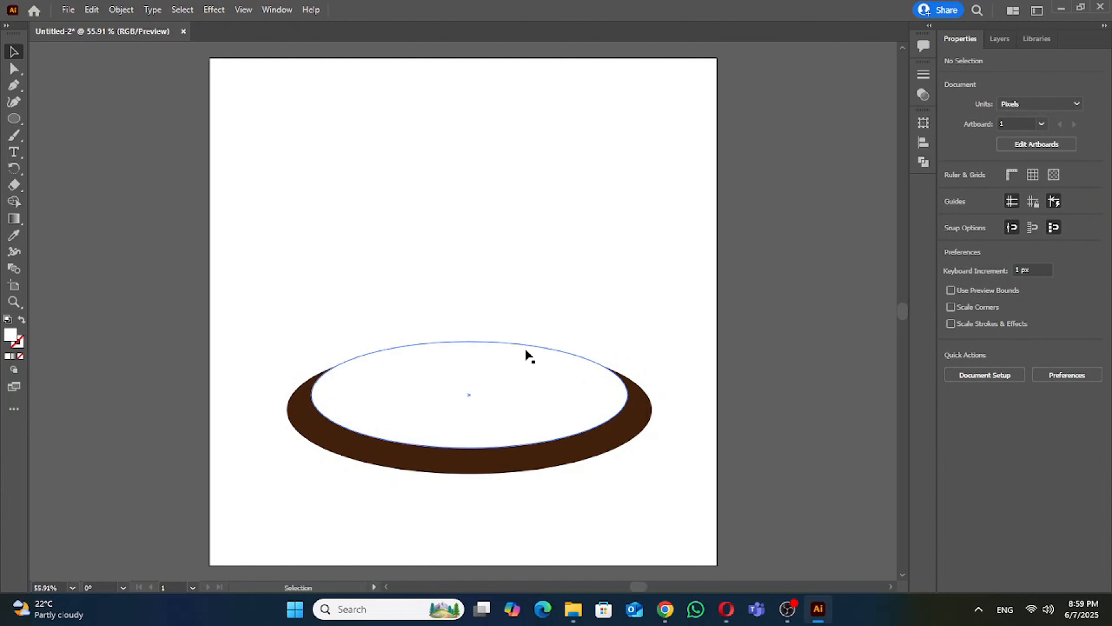
Duplicate the white ellipse into the upper part of the artboard and fill the copy with dark brown (R=66 G=33 B=11).
drag(494, 397, 406, 195)
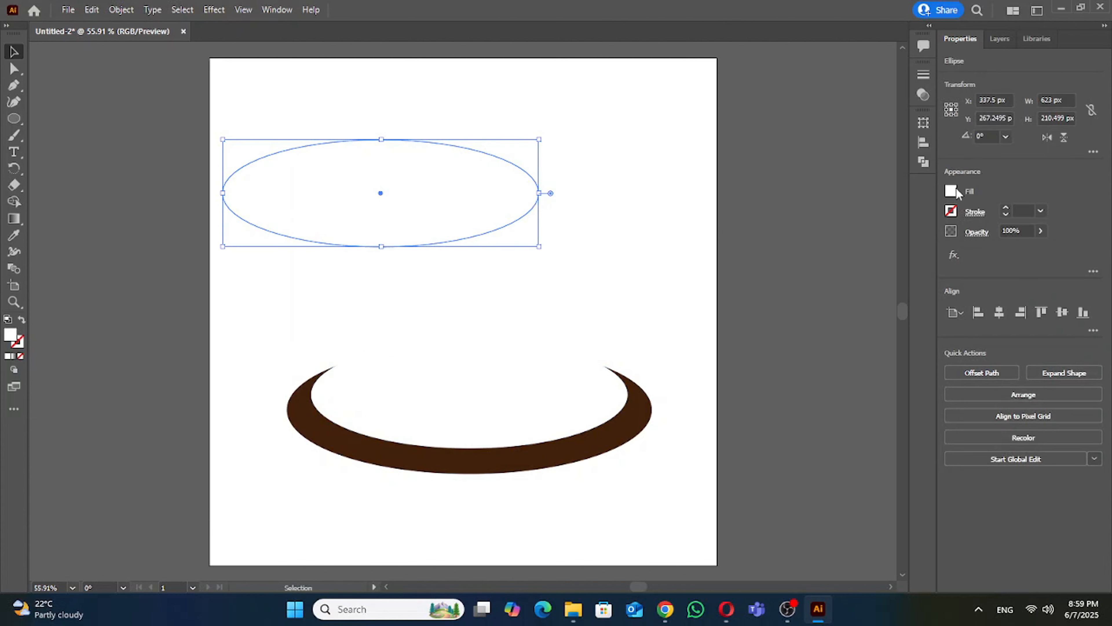
click(952, 190)
click(907, 261)
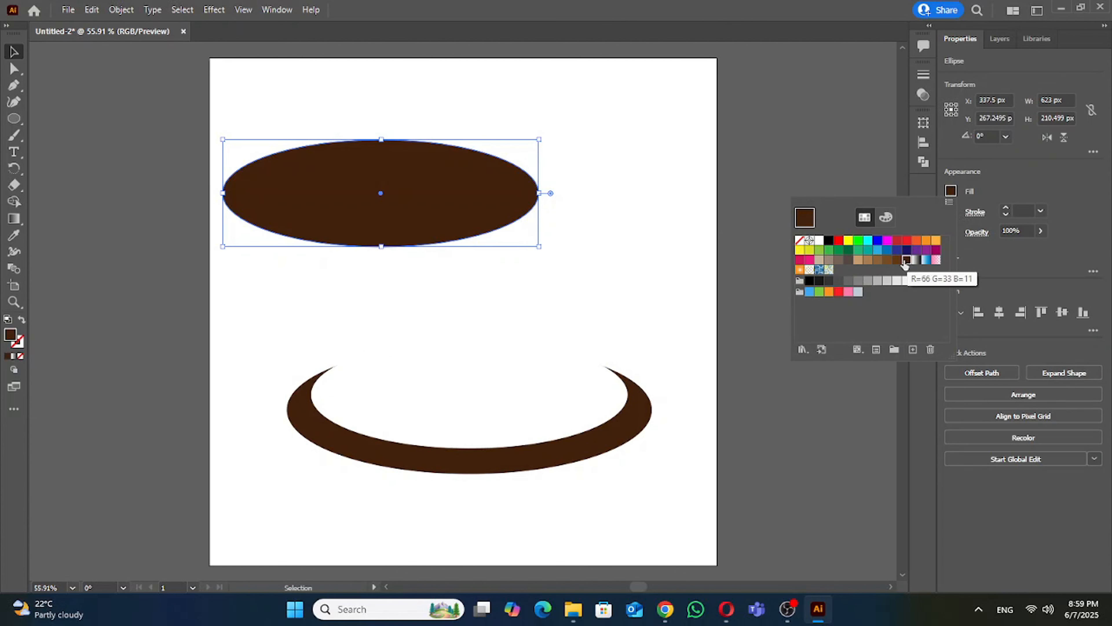
Cut the white ellipse out of the brown saucer ellipse with the Shape Builder tool, leaving only the crescent.
drag(298, 306, 669, 507)
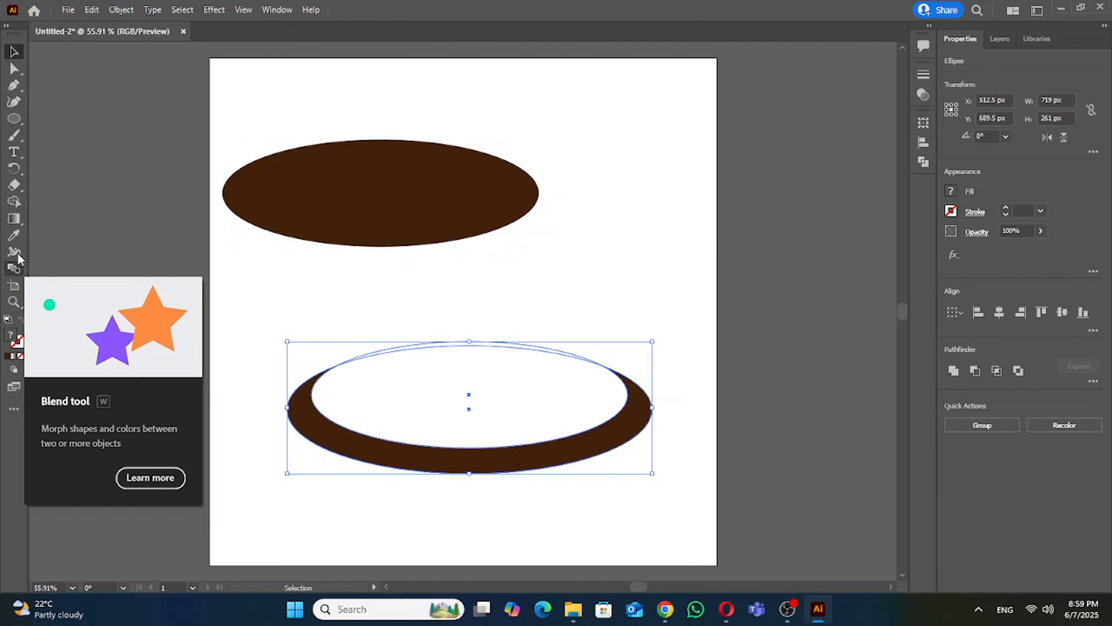
click(14, 202)
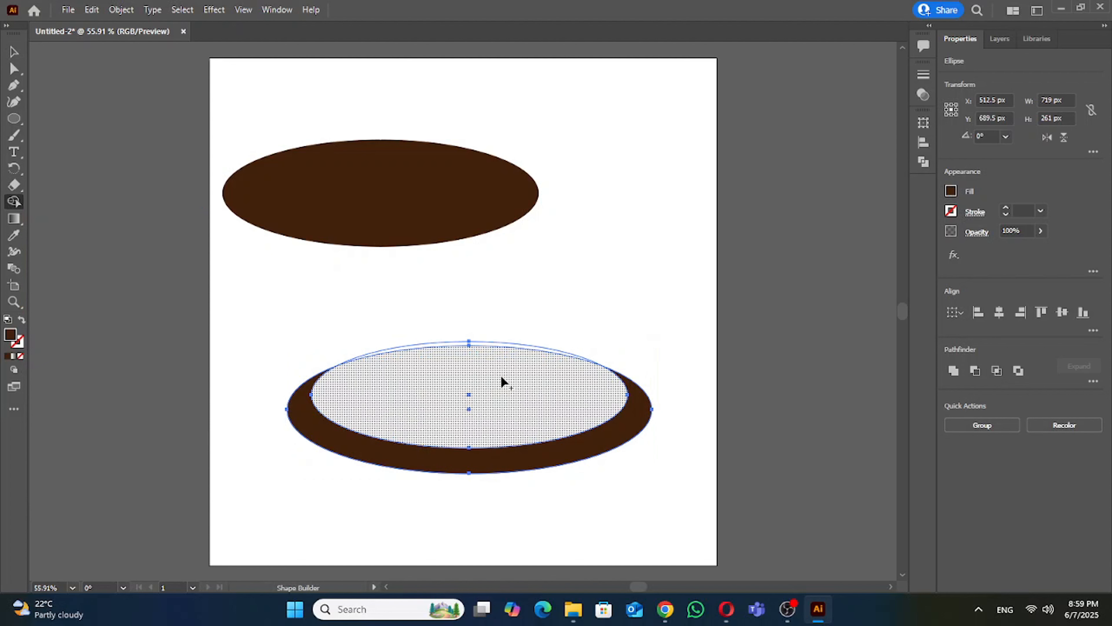
alt+drag(492, 374, 517, 266)
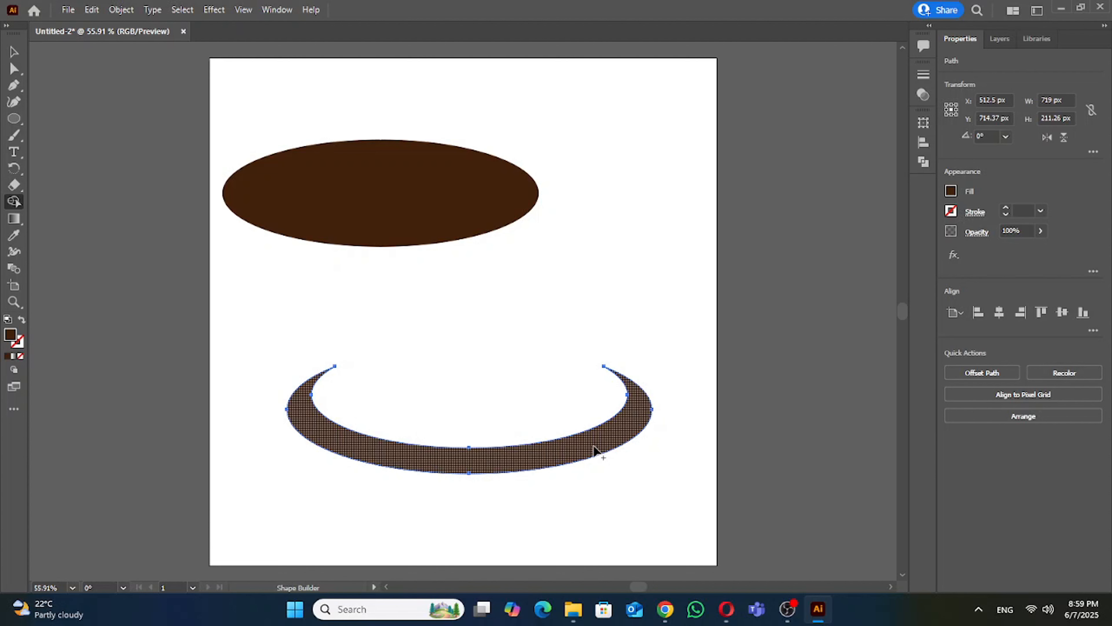
key(v)
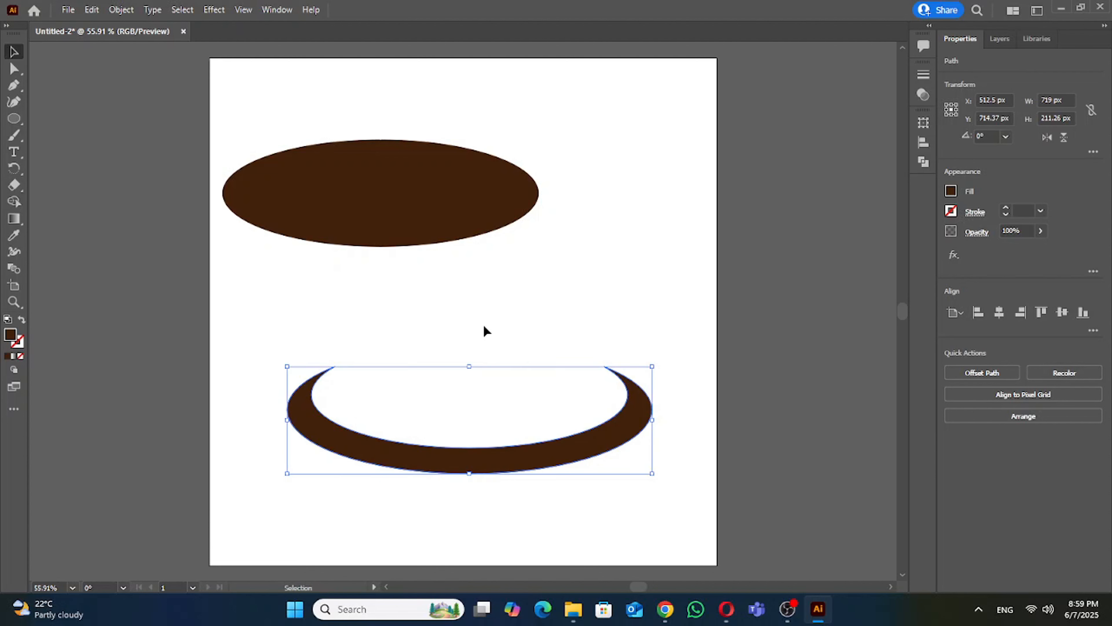
Move the upper brown ellipse down over the saucer and scale it proportionally to about 526 × 178 px.
drag(418, 223, 490, 190)
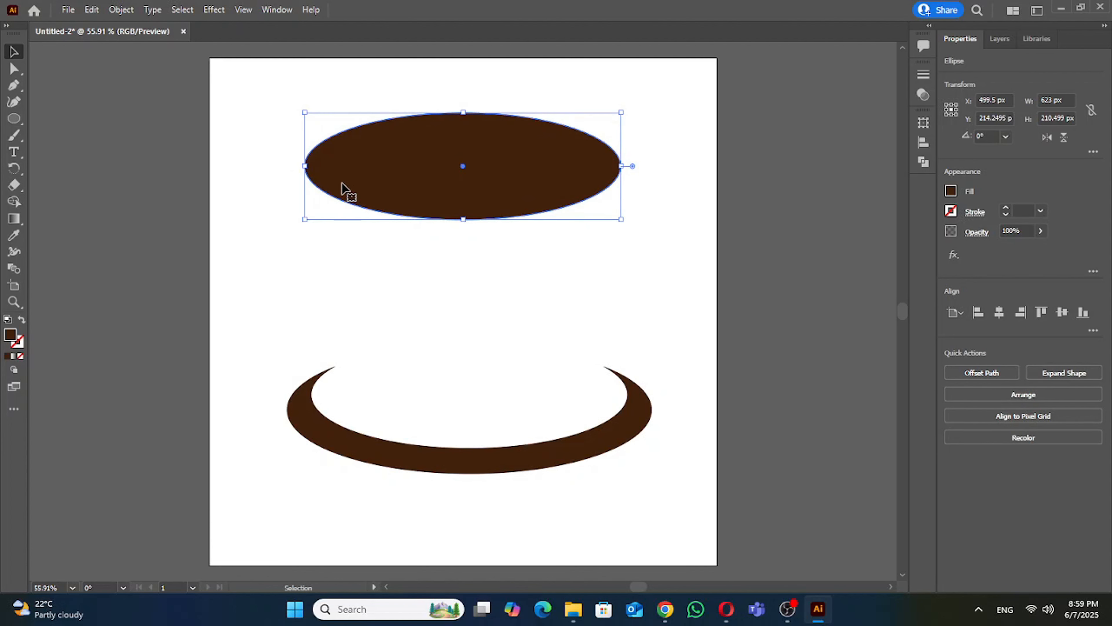
drag(435, 185, 446, 356)
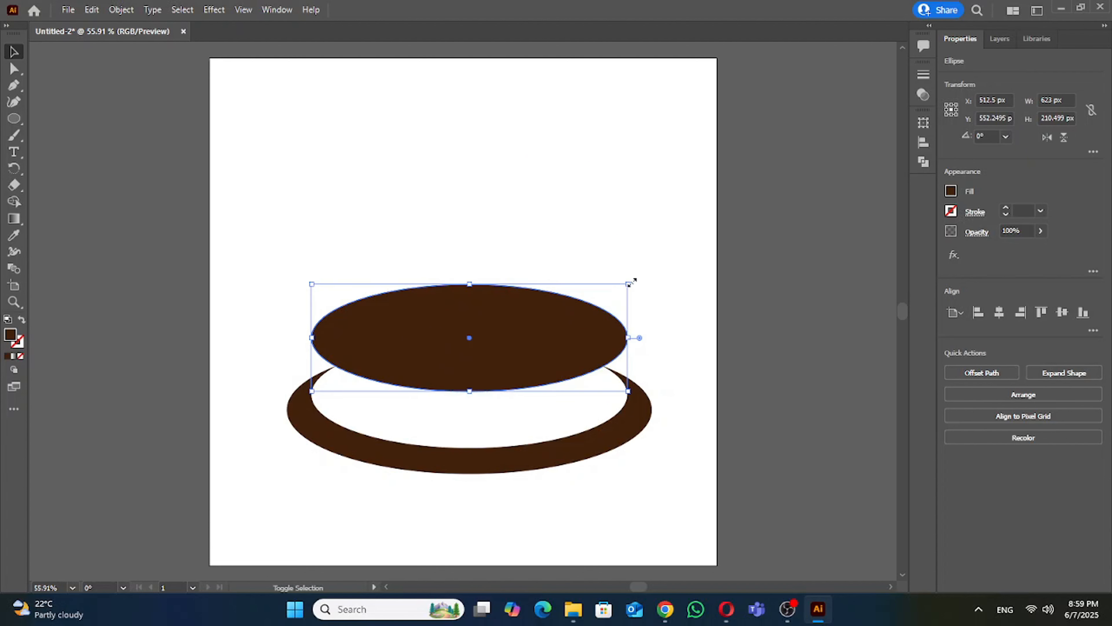
drag(628, 284, 598, 294)
drag(545, 350, 565, 353)
drag(615, 298, 606, 303)
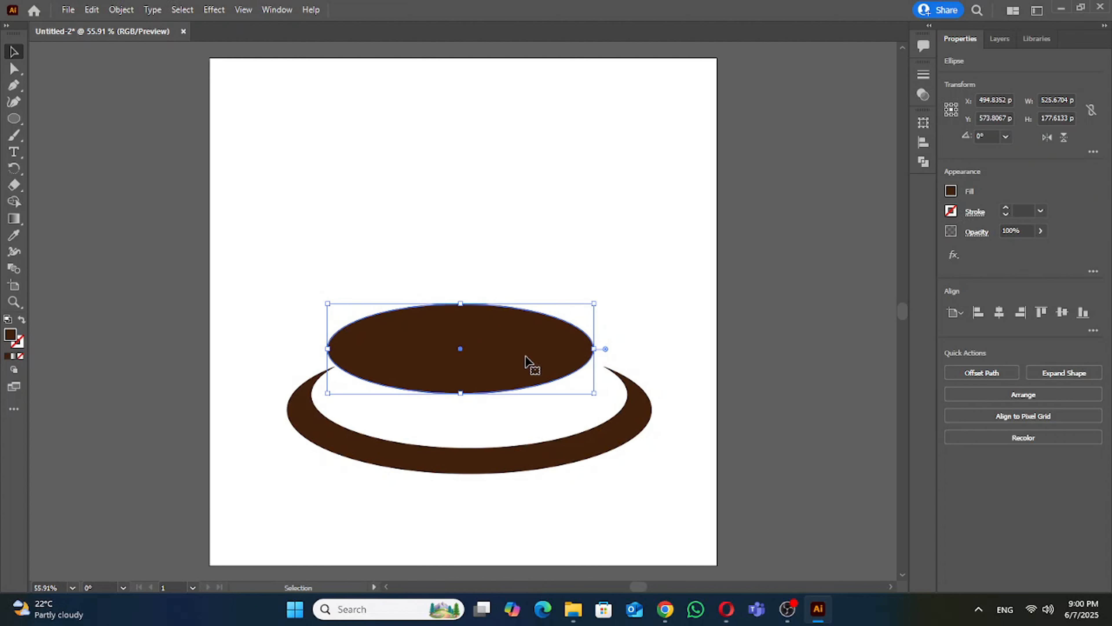
Move the smaller brown ellipse well above the saucer and make a white-filled copy of it just below.
drag(529, 363, 480, 264)
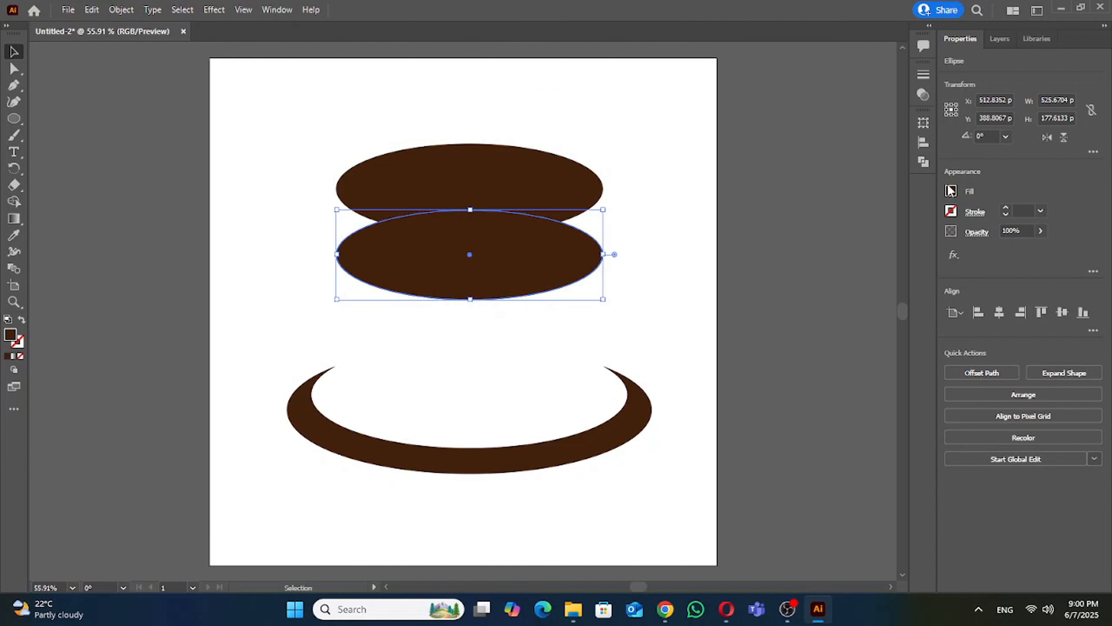
click(950, 191)
click(818, 240)
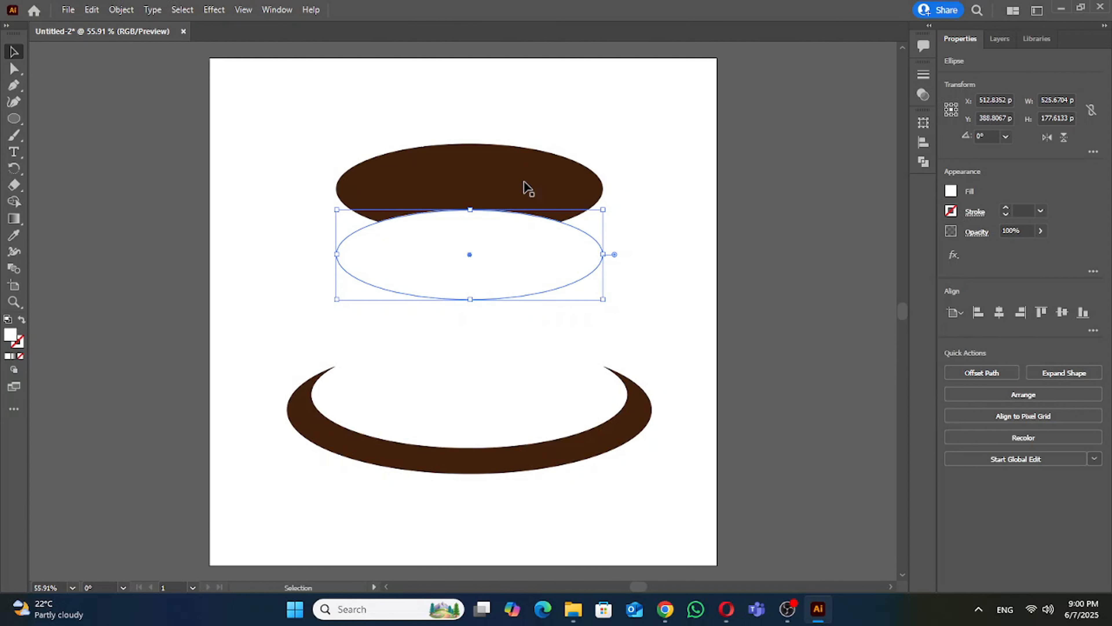
Move the white ellipse over the upper brown one, scale it proportionally to about 453 × 153 px, and offset it toward the brown ellipse's upper right.
drag(503, 258, 499, 194)
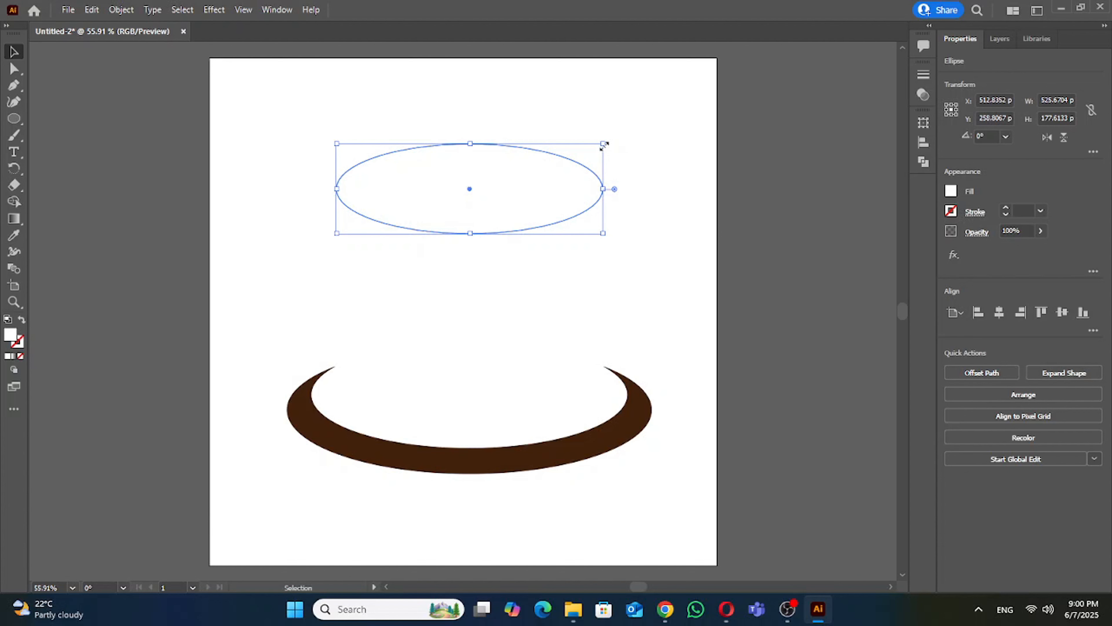
drag(604, 144, 570, 154)
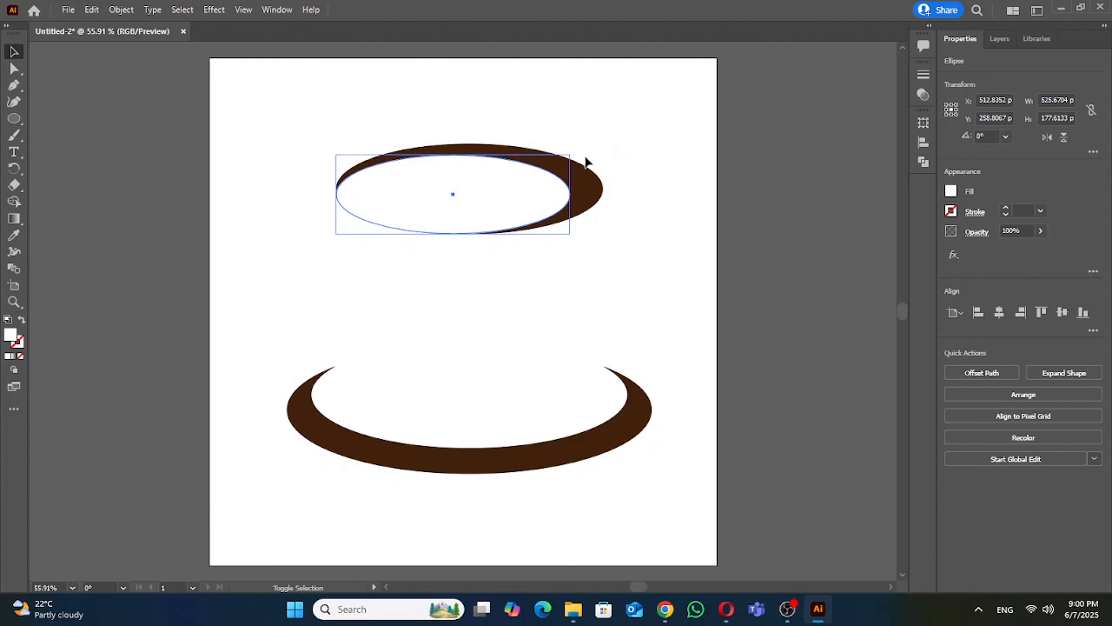
drag(523, 193, 548, 182)
drag(596, 144, 591, 145)
drag(522, 185, 526, 192)
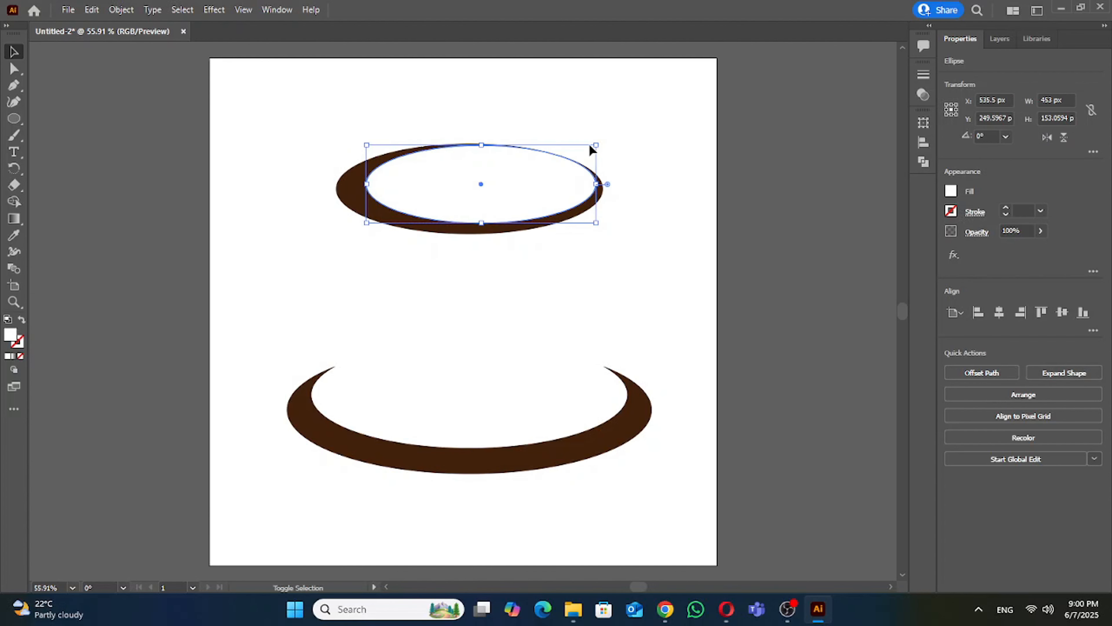
Reduce the white ellipse to about 435 × 146 px, thickening the brown rim mostly along its left side.
drag(482, 145, 481, 150)
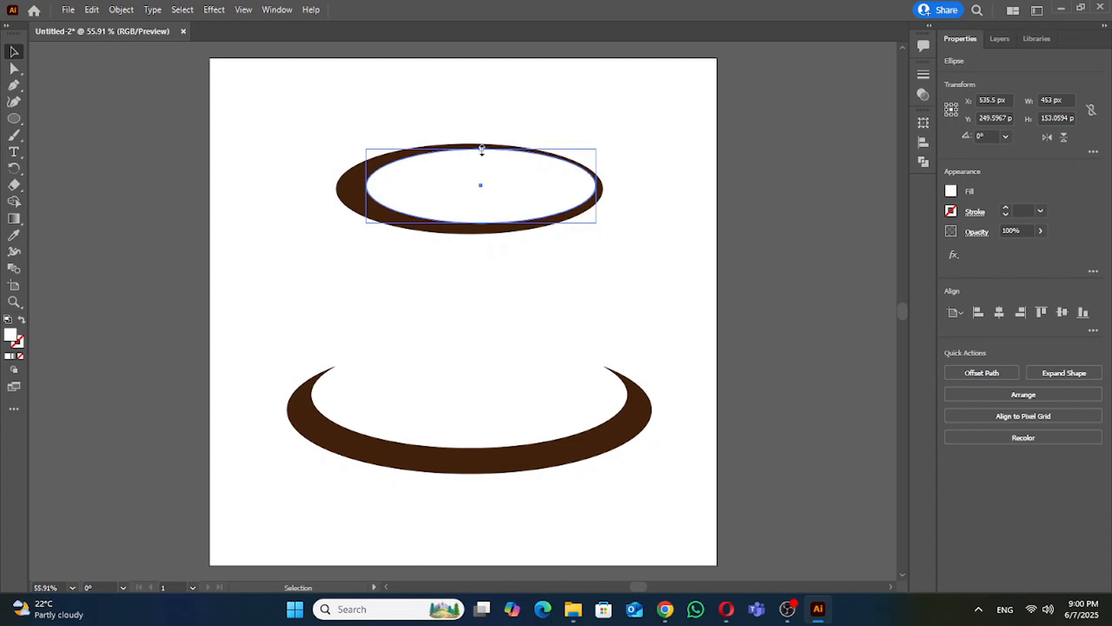
drag(482, 150, 481, 152)
click(542, 247)
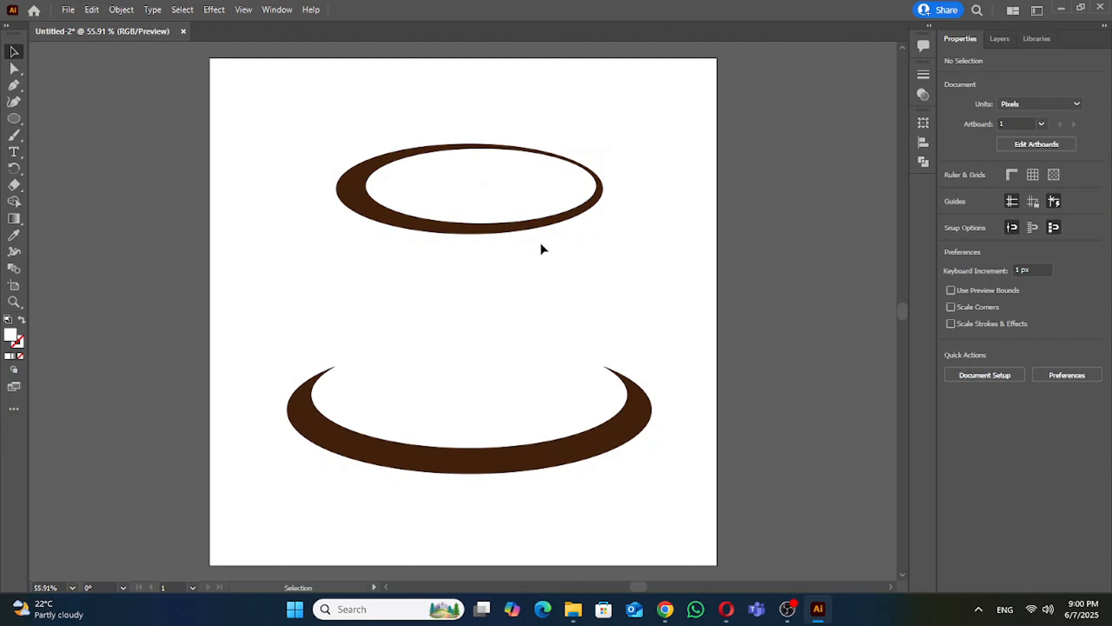
click(455, 186)
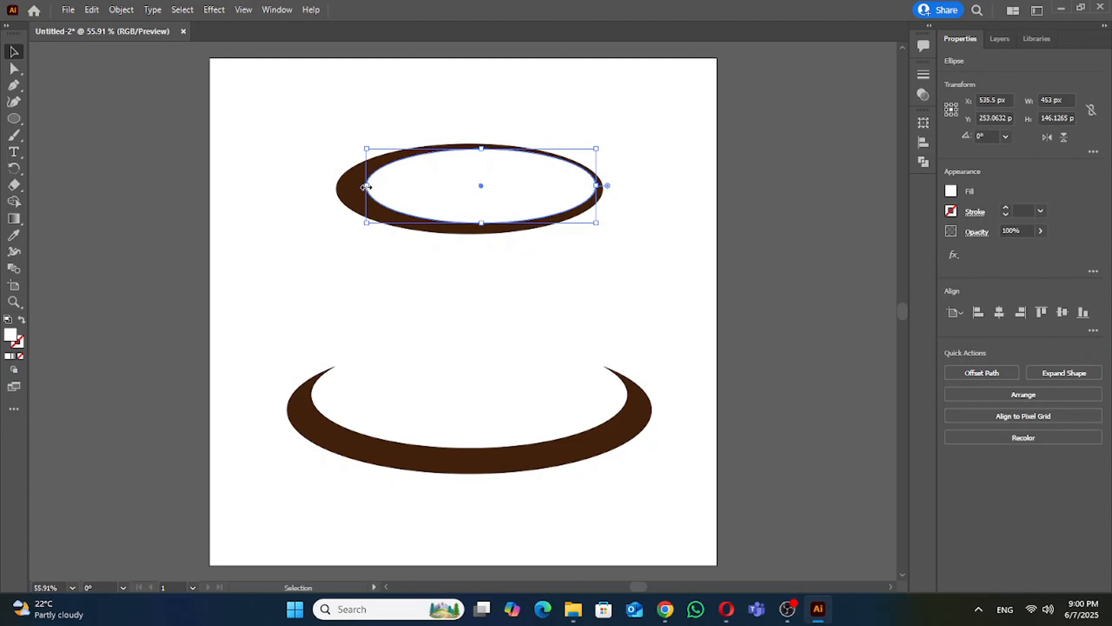
drag(367, 186, 375, 186)
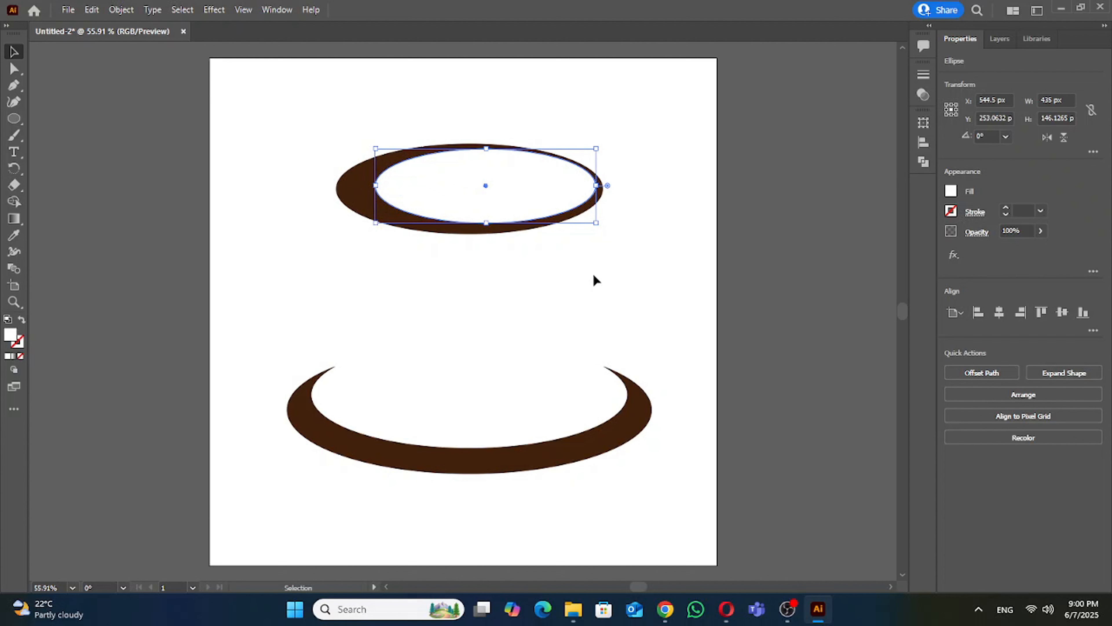
click(513, 284)
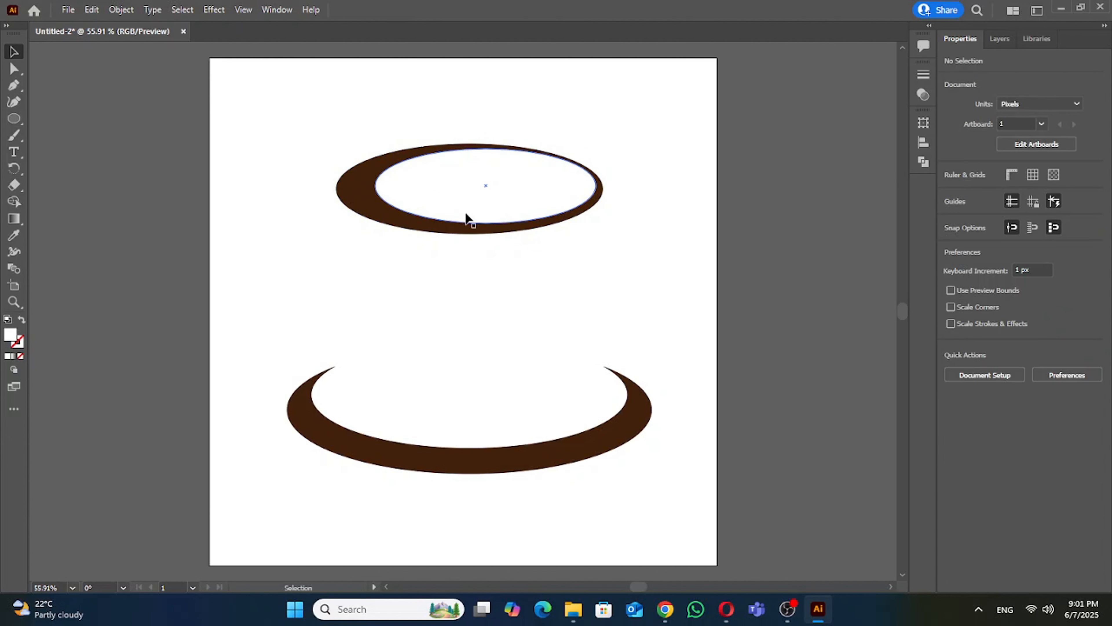
Cut the white ellipse out of the upper brown ellipse with the Shape Builder tool and shift the remaining ring slightly right and up.
drag(335, 123, 565, 236)
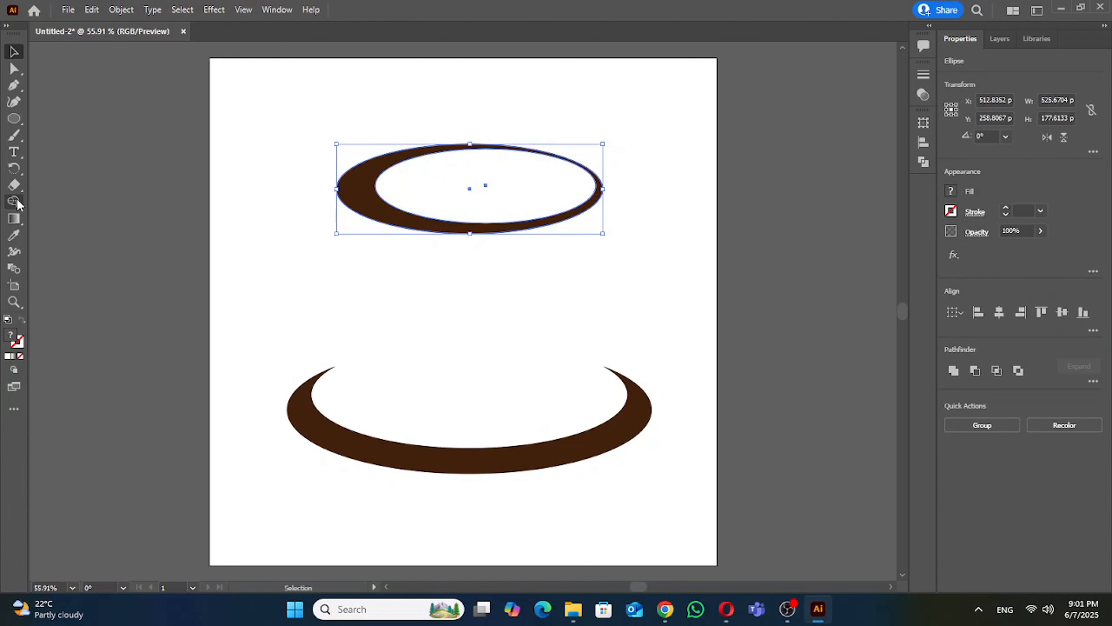
click(15, 201)
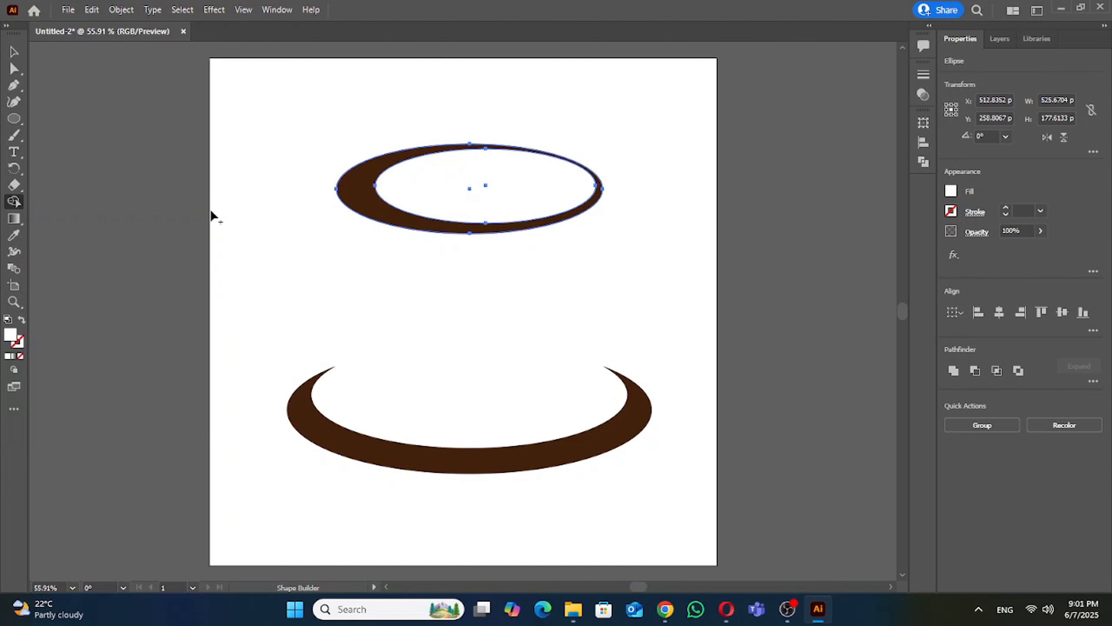
alt+click(474, 189)
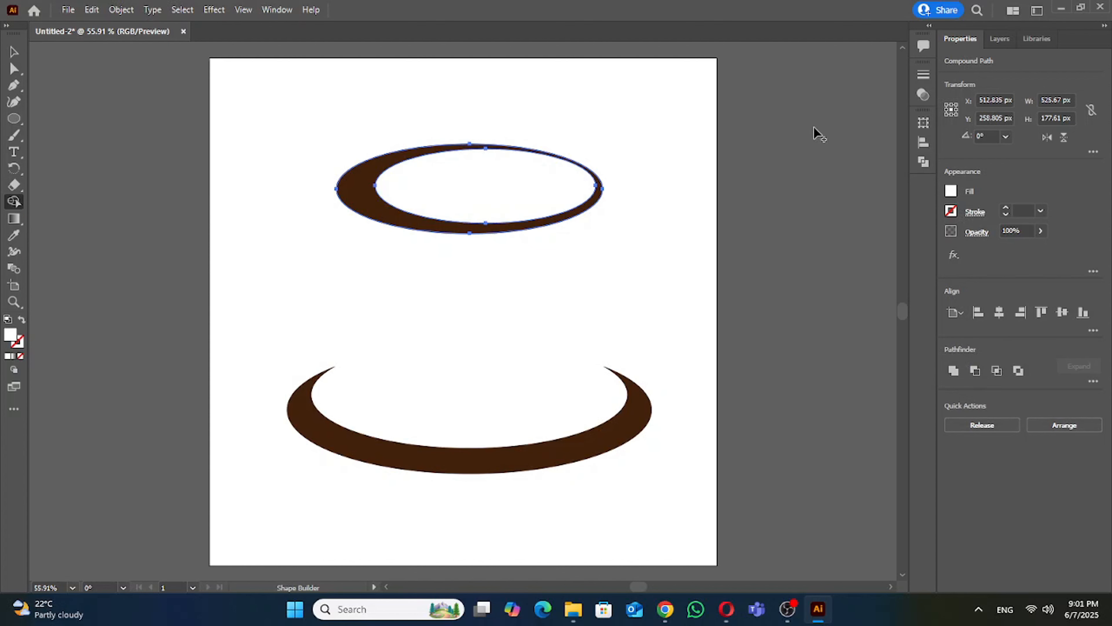
key(v)
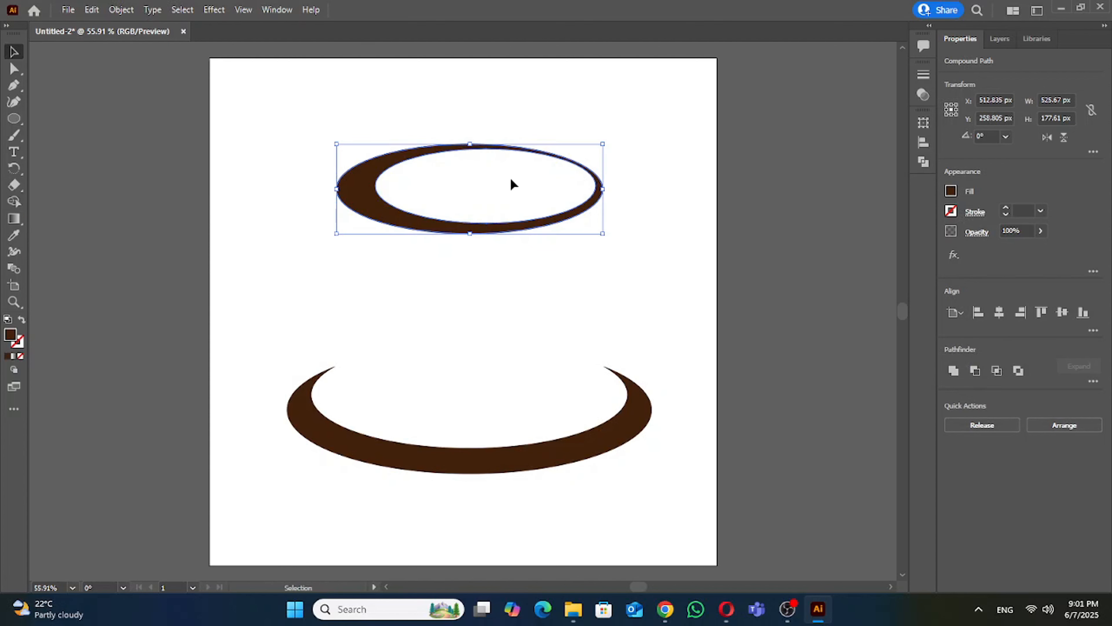
click(418, 164)
mouse_move(367, 184)
mouse_down()
mouse_move(427, 198)
mouse_move(386, 178)
mouse_move(385, 196)
mouse_up()
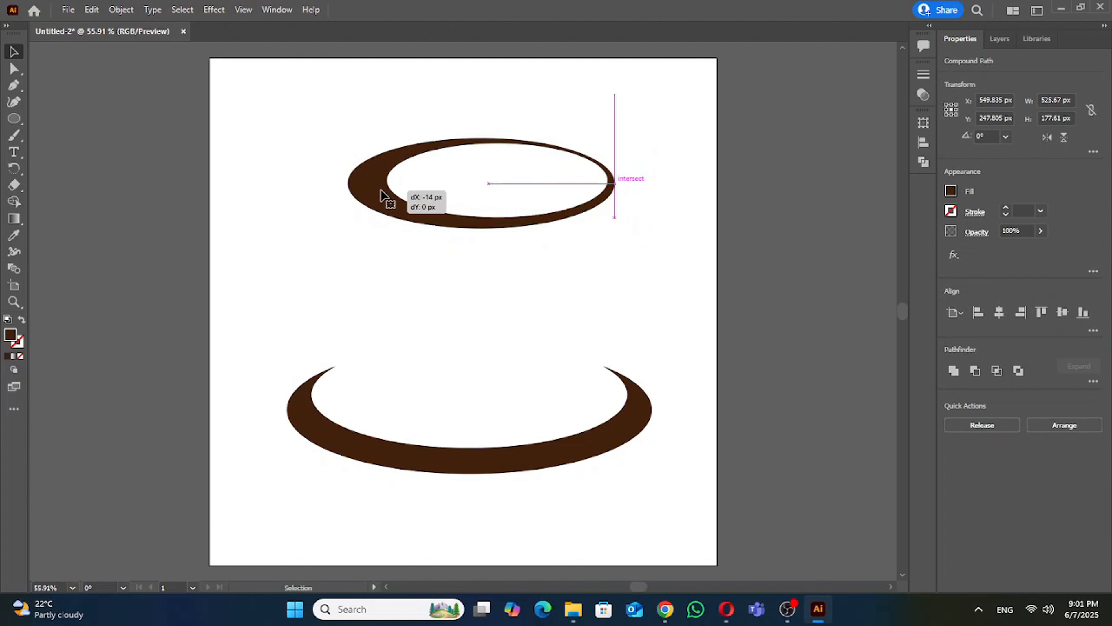
click(533, 245)
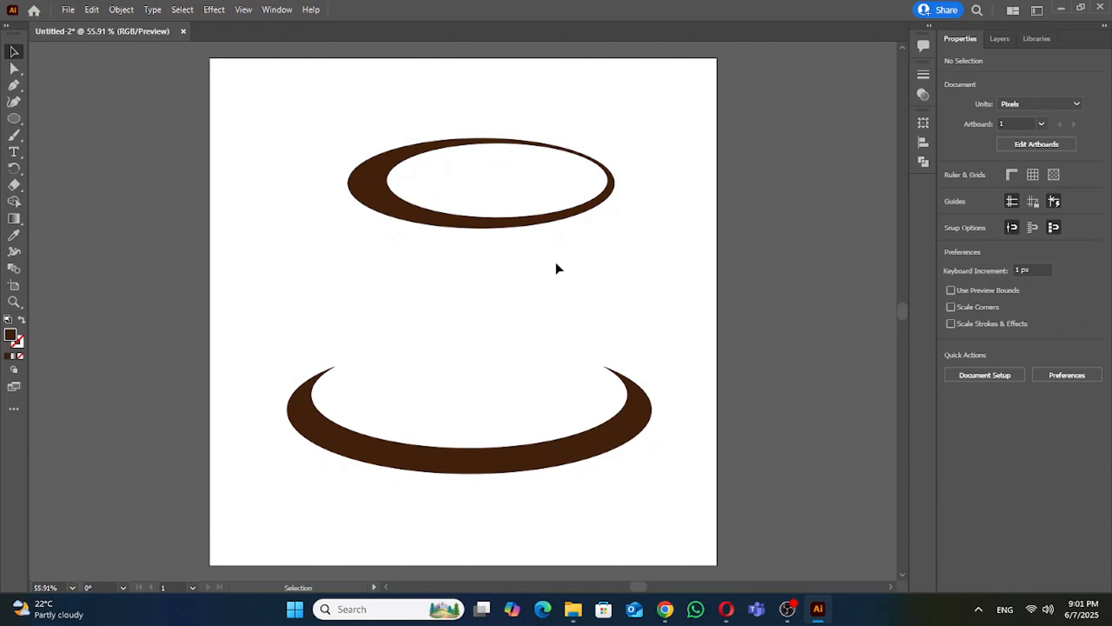
Draw the brown cup body with the Pen tool as a curved crescent from the rim's left edge around to its right edge and back.
click(13, 87)
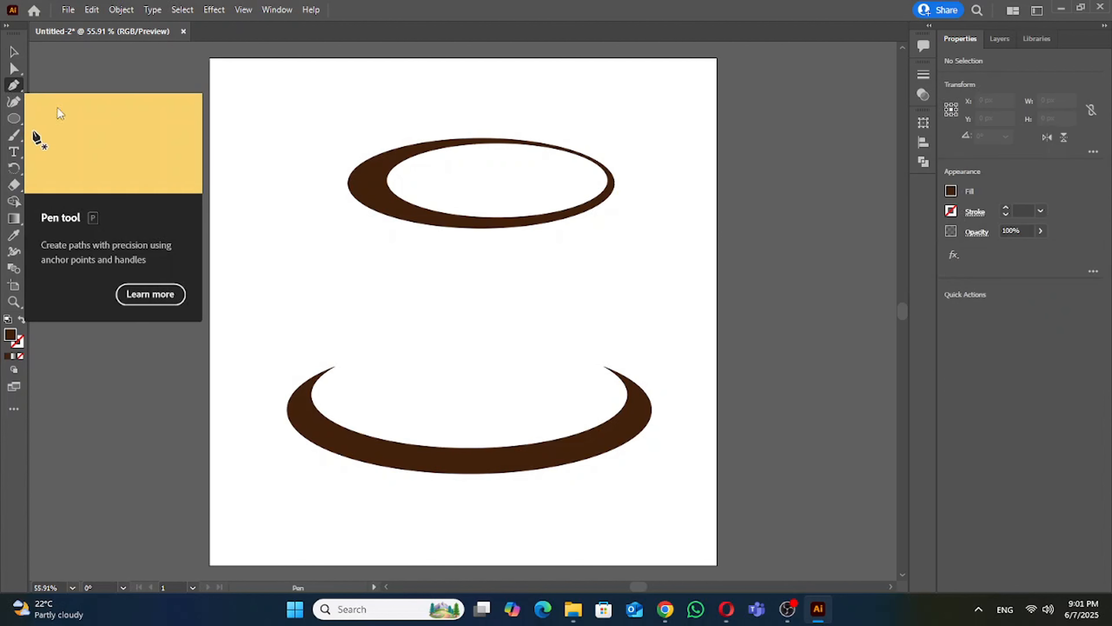
click(348, 180)
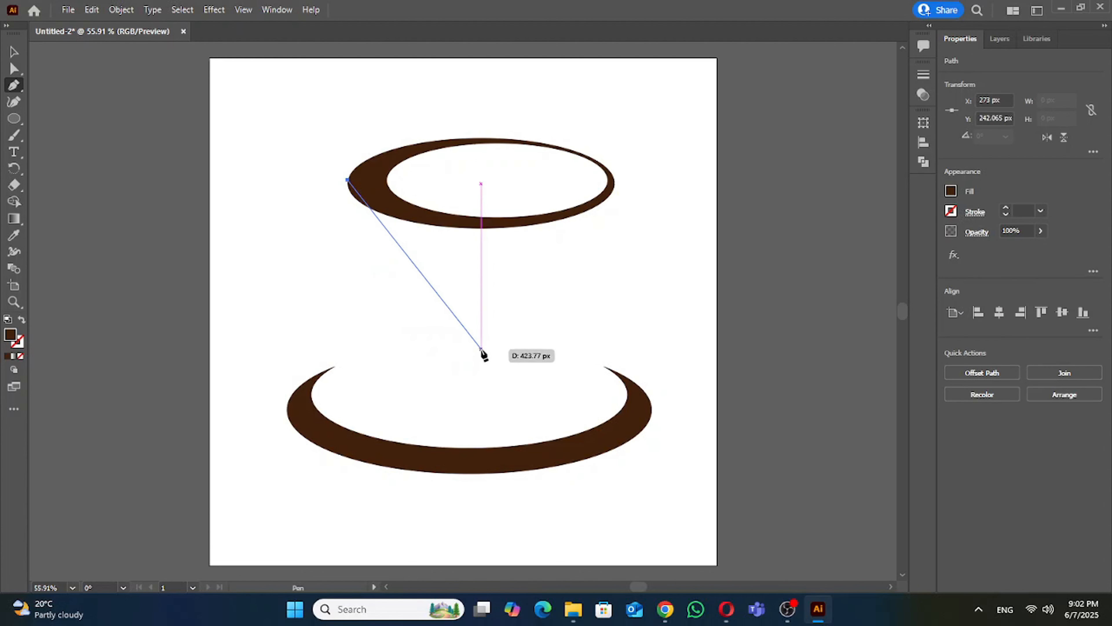
drag(481, 335, 606, 336)
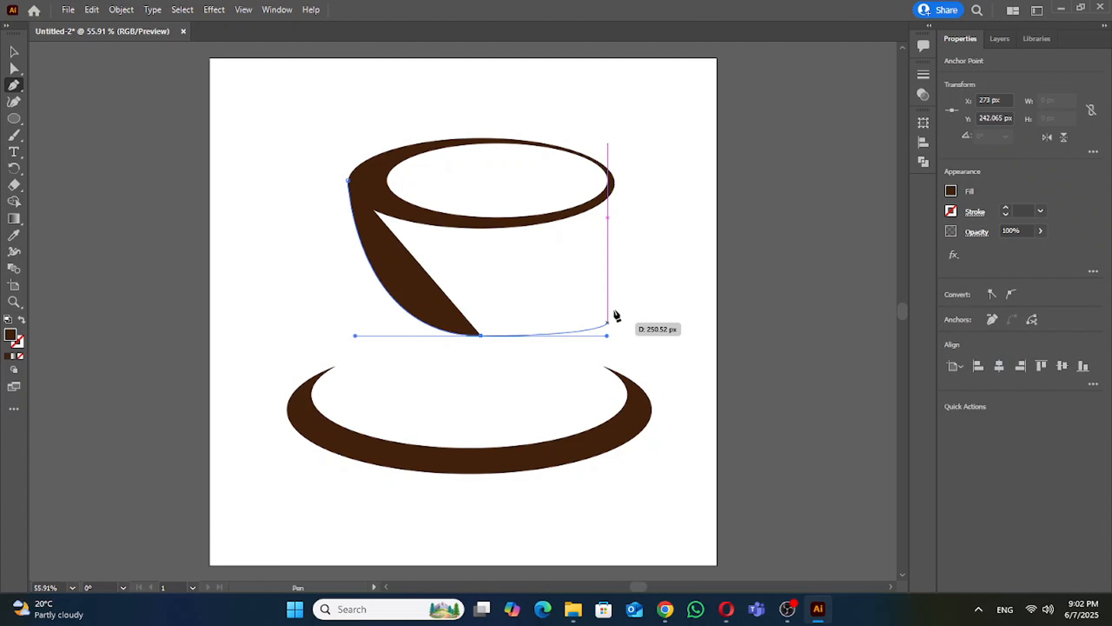
click(613, 208)
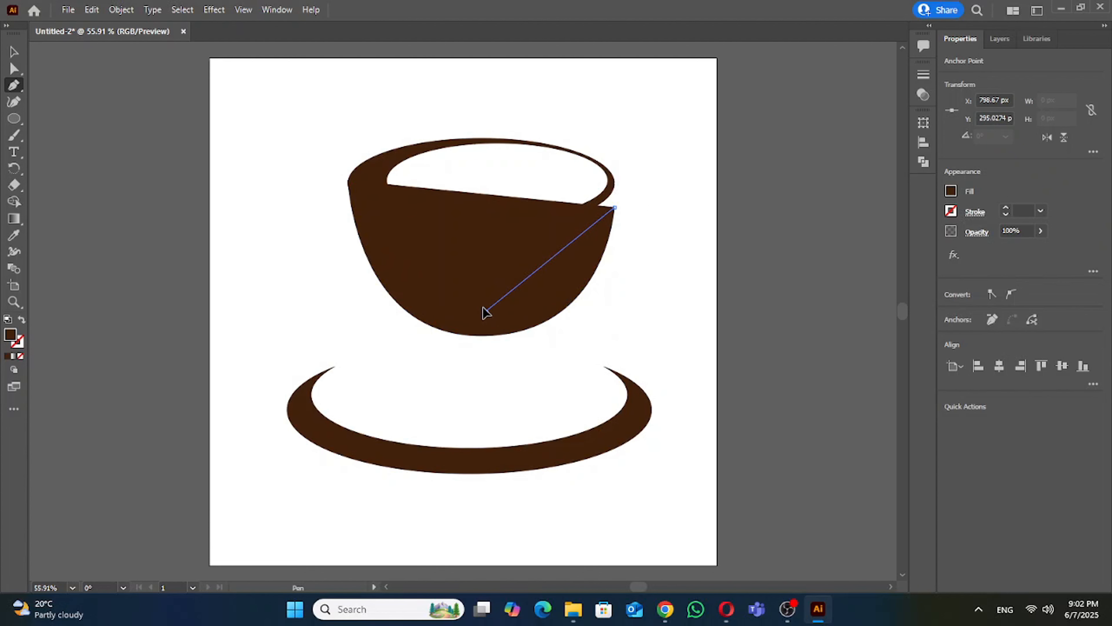
drag(486, 311, 405, 309)
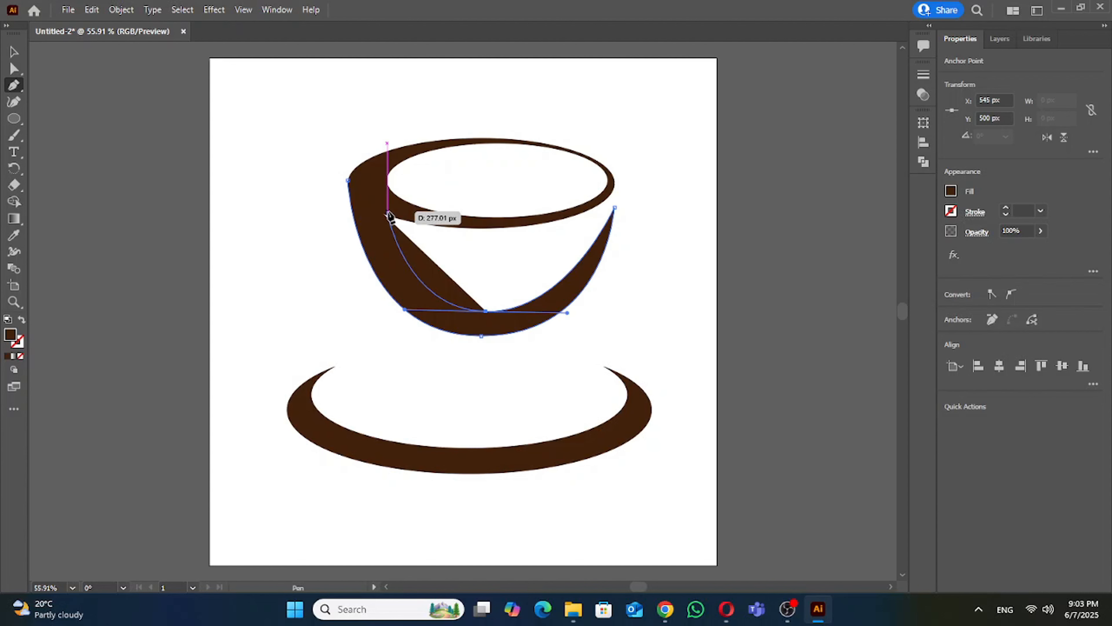
click(387, 213)
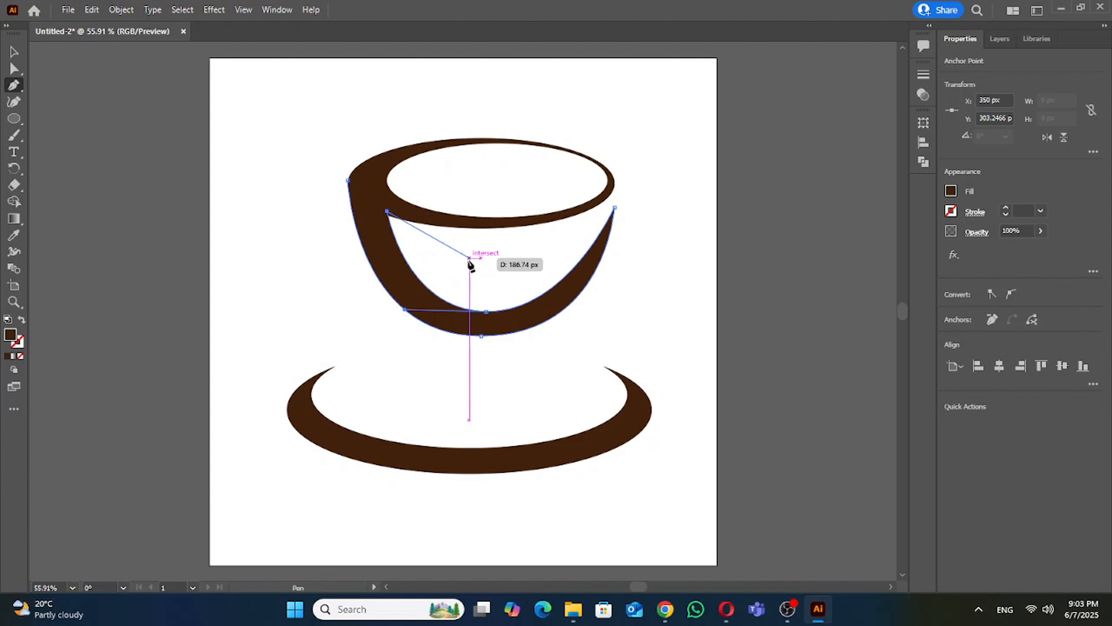
key(v)
click(658, 270)
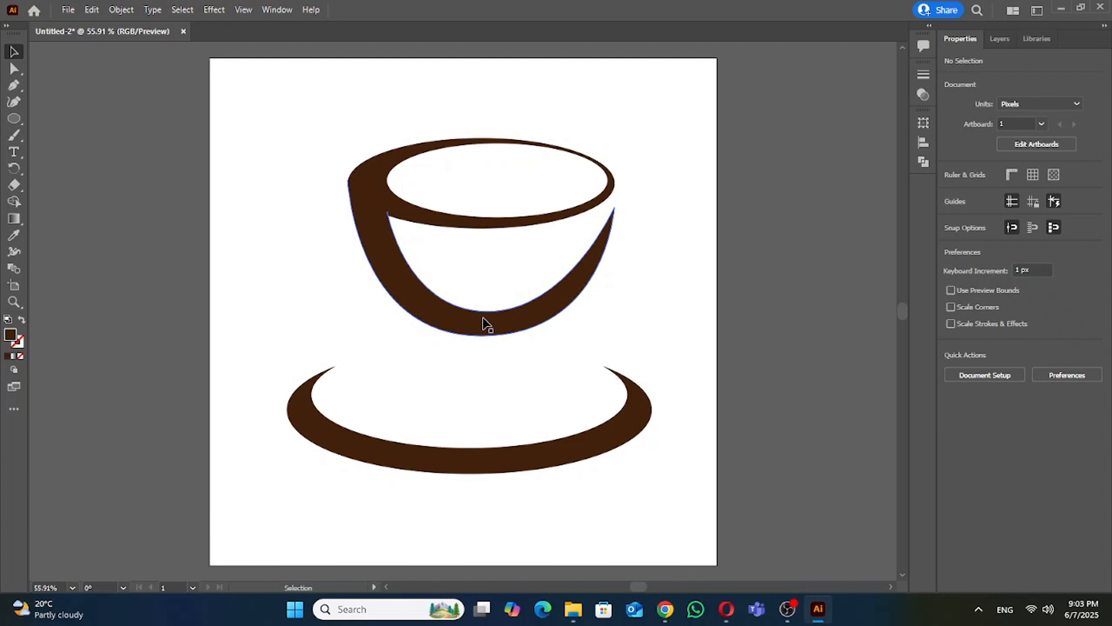
Reshape the cup body's inner curve by tilting its bottom anchor's handles and moving that anchor slightly left with the Direct Selection tool.
key(a)
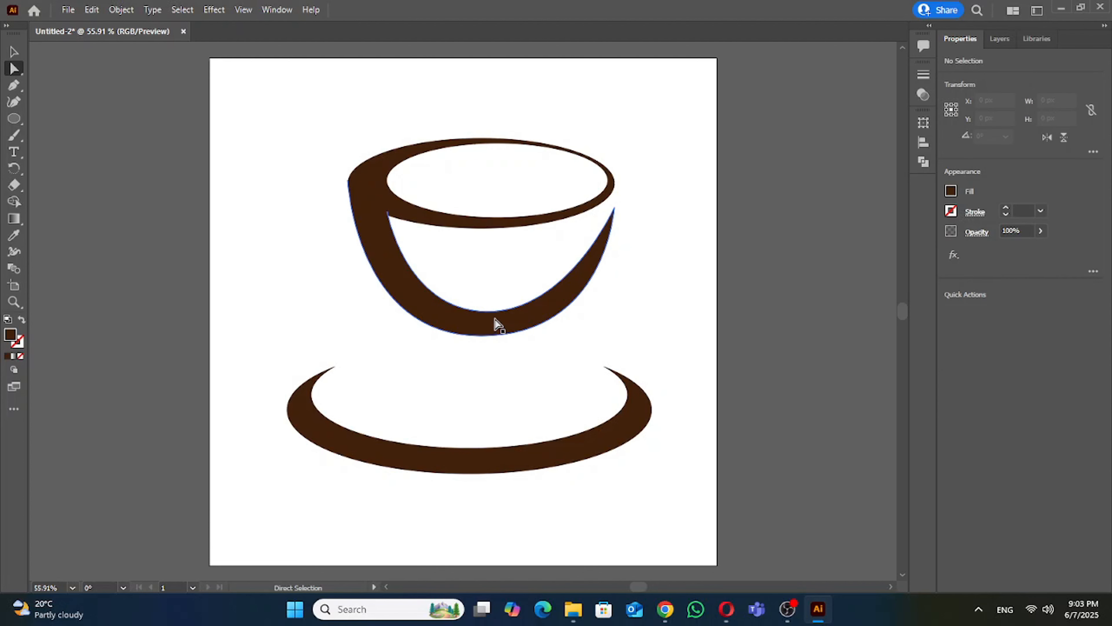
click(488, 312)
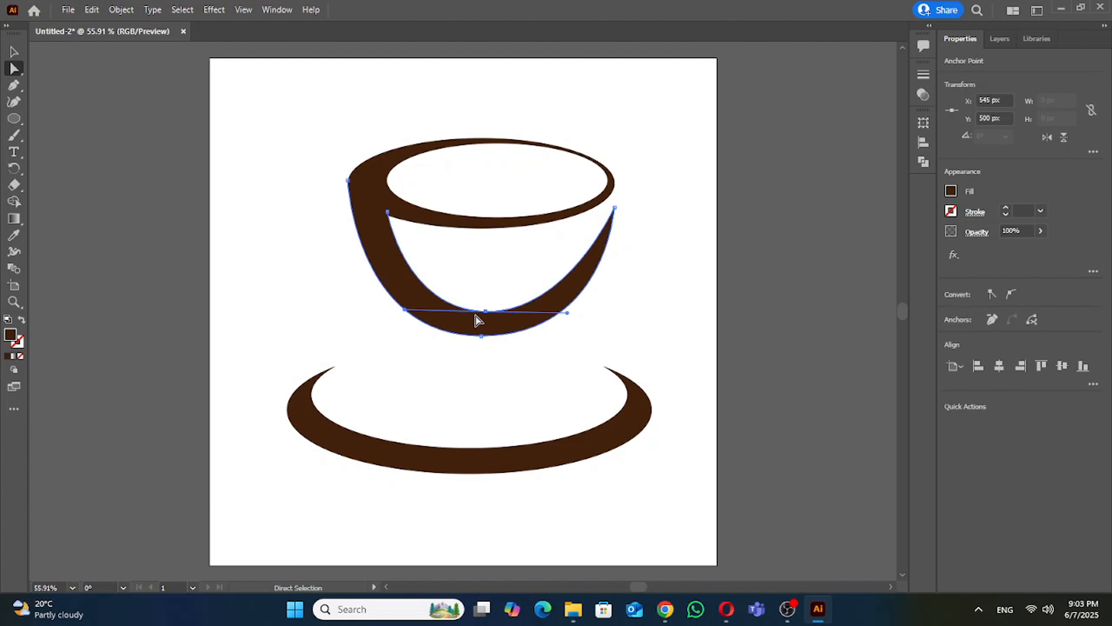
drag(403, 310, 403, 300)
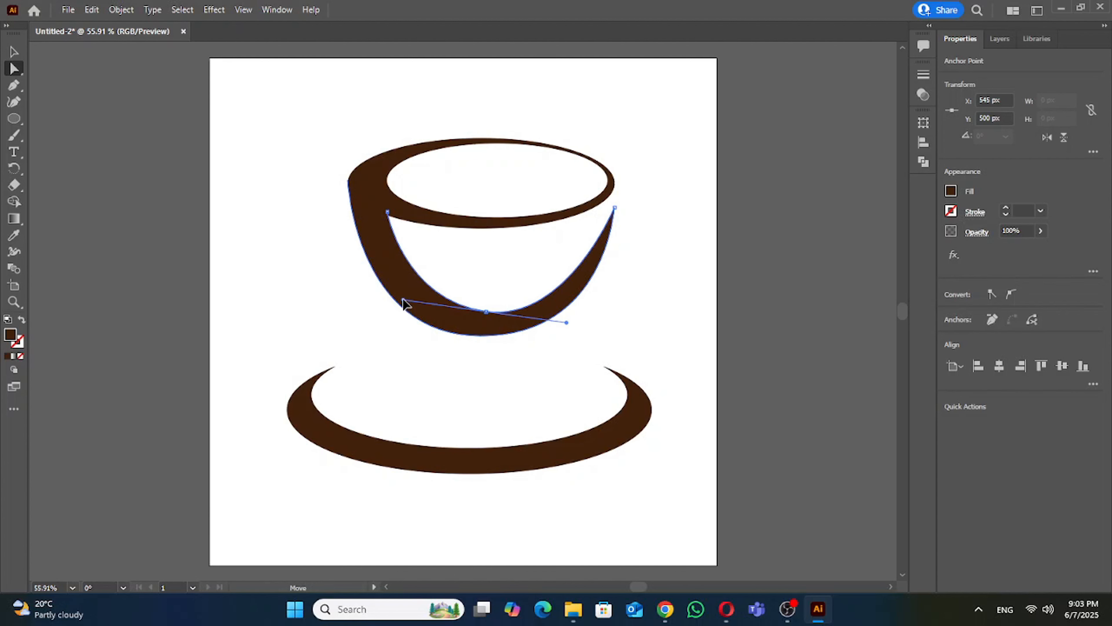
drag(483, 311, 480, 314)
click(489, 367)
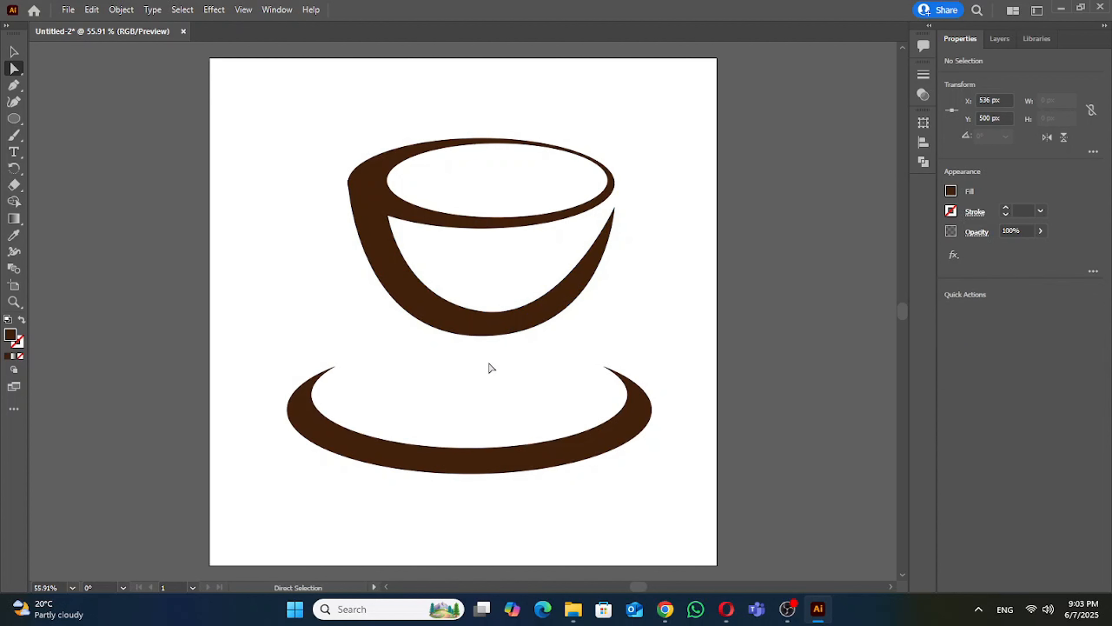
Move the cup rim and body together to the left and slightly up, clearing space for a handle.
key(v)
drag(358, 127, 620, 339)
drag(542, 309, 475, 299)
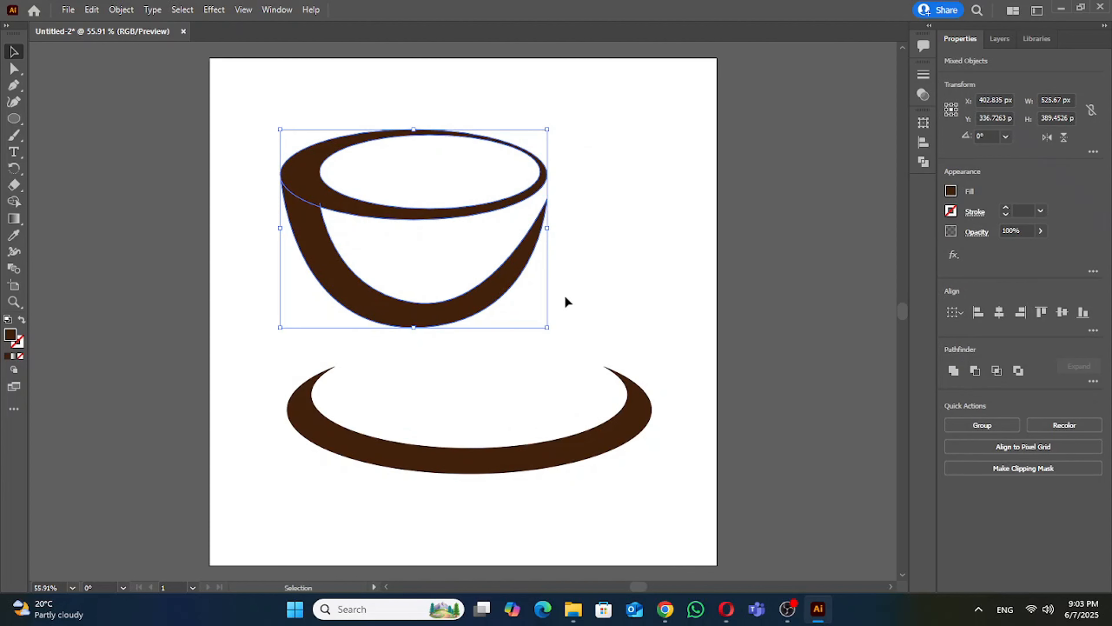
click(570, 280)
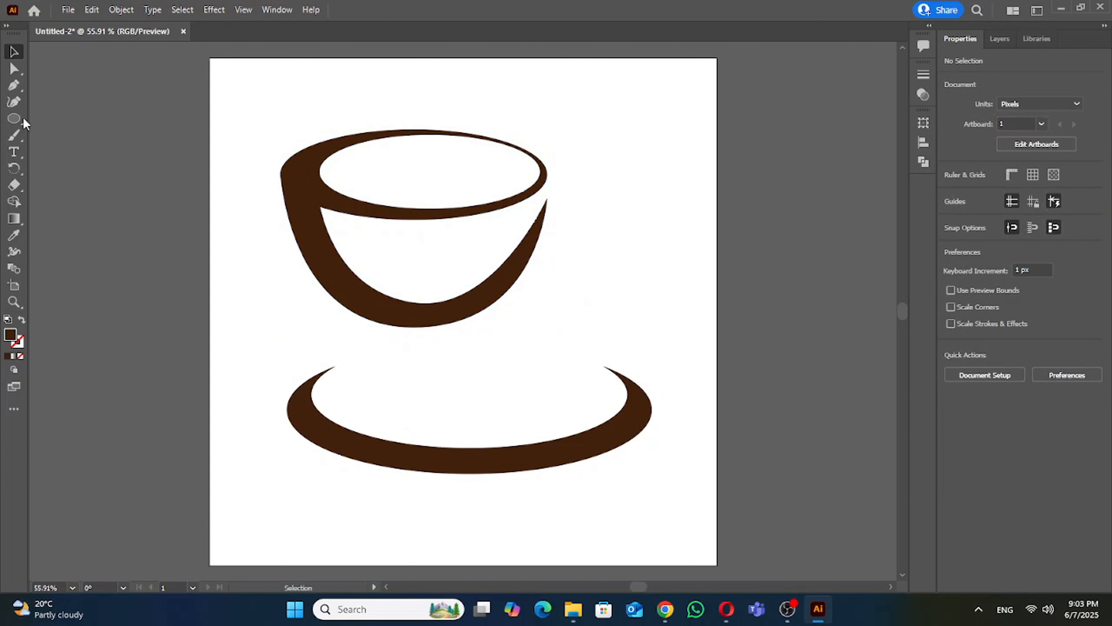
Draw an open curved handle path with the Pen tool beside the cup, from near the rim's right edge around to the lower body.
click(14, 85)
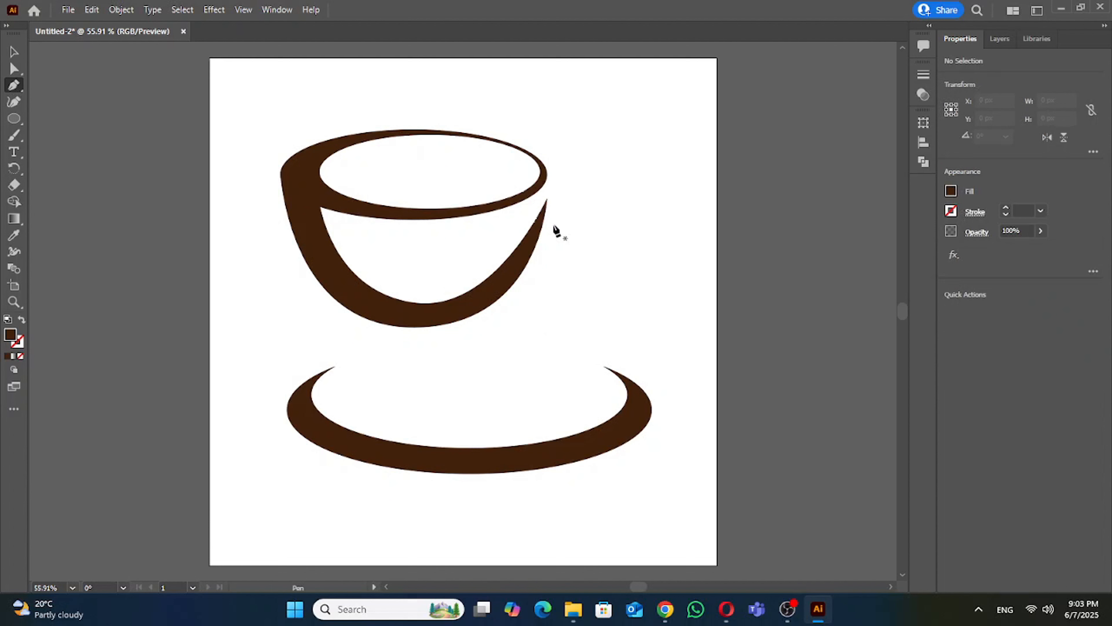
click(568, 189)
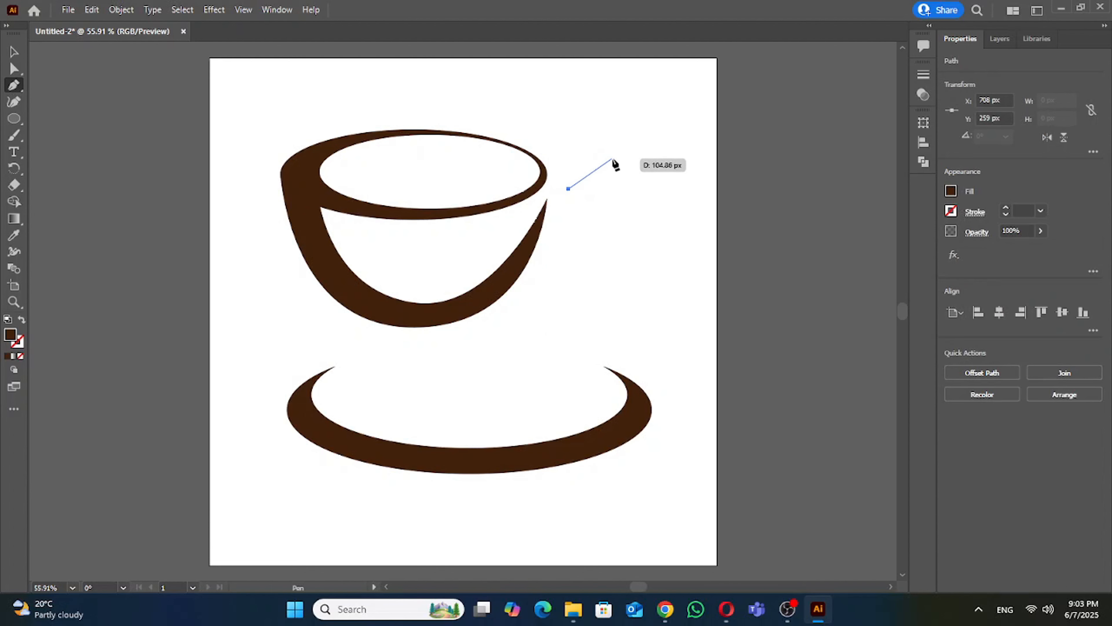
drag(601, 160, 631, 159)
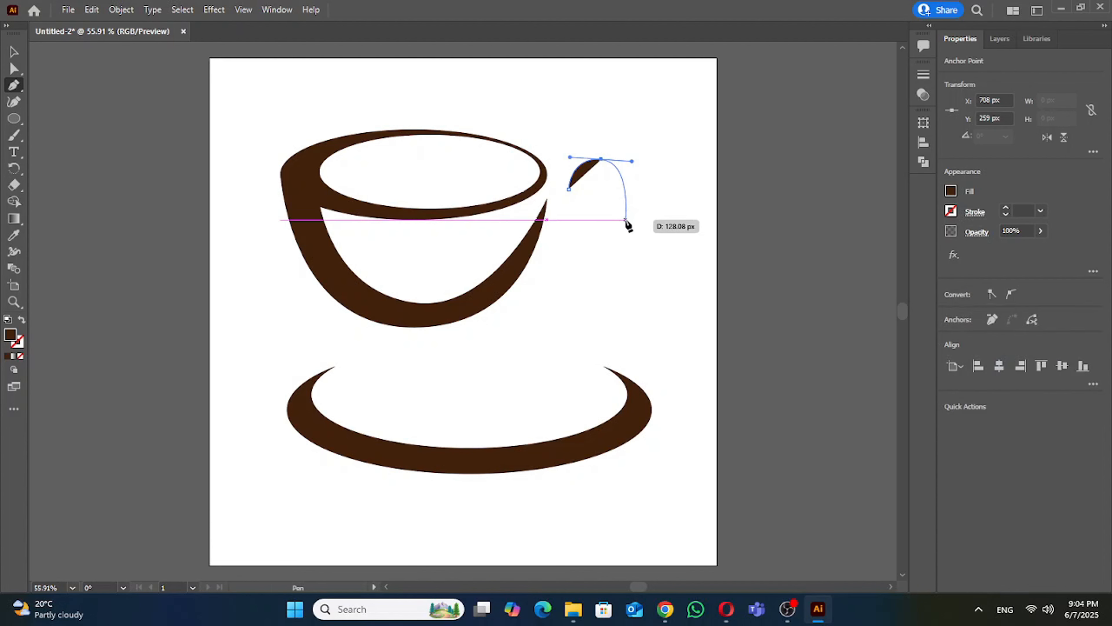
click(644, 201)
drag(642, 217, 640, 216)
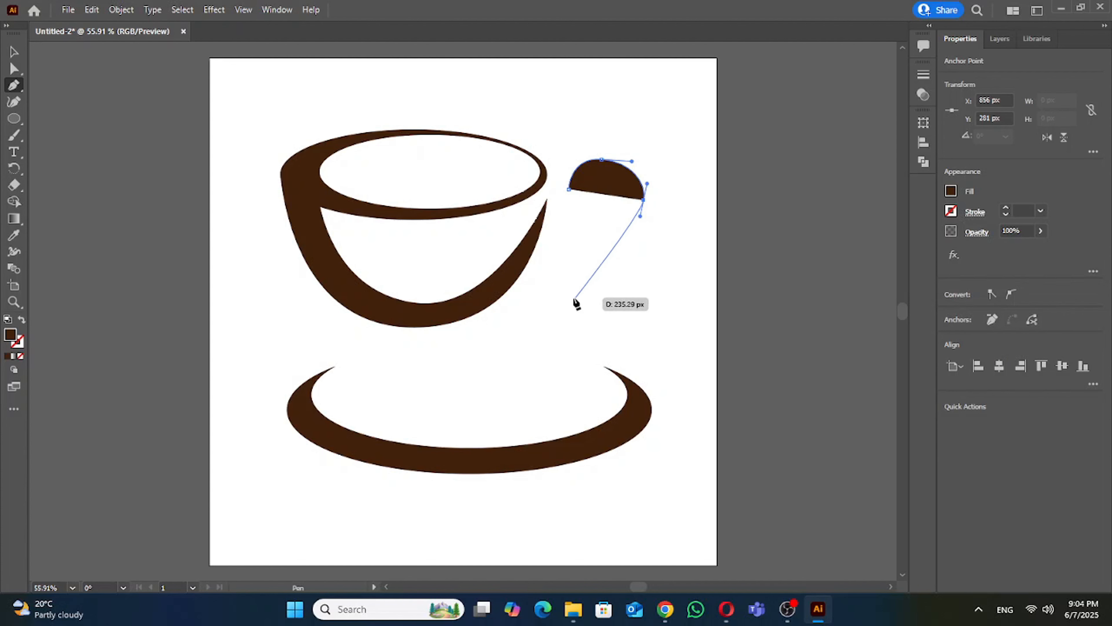
drag(557, 279, 521, 282)
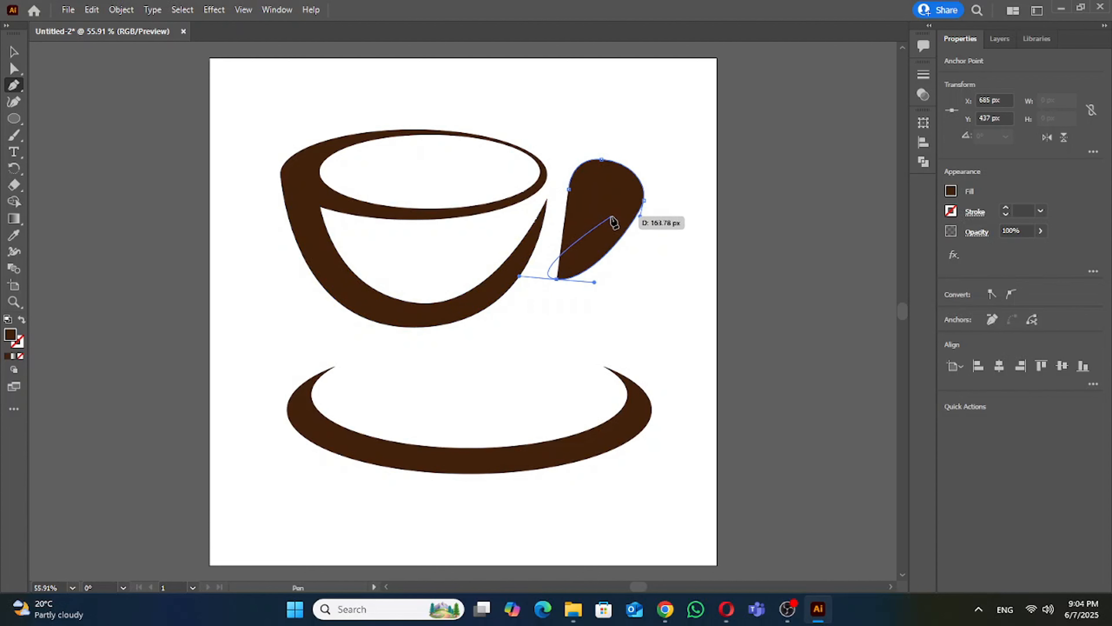
key(v)
Remove the handle path's fill and give it a dark brown stroke with a weight of 42 pt.
click(951, 191)
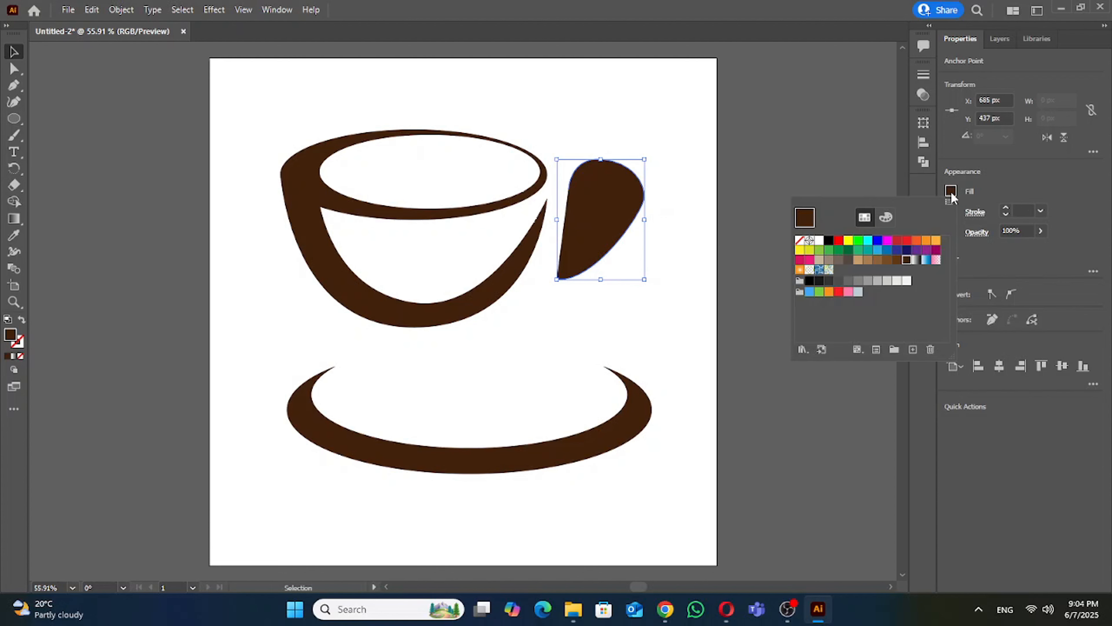
click(800, 240)
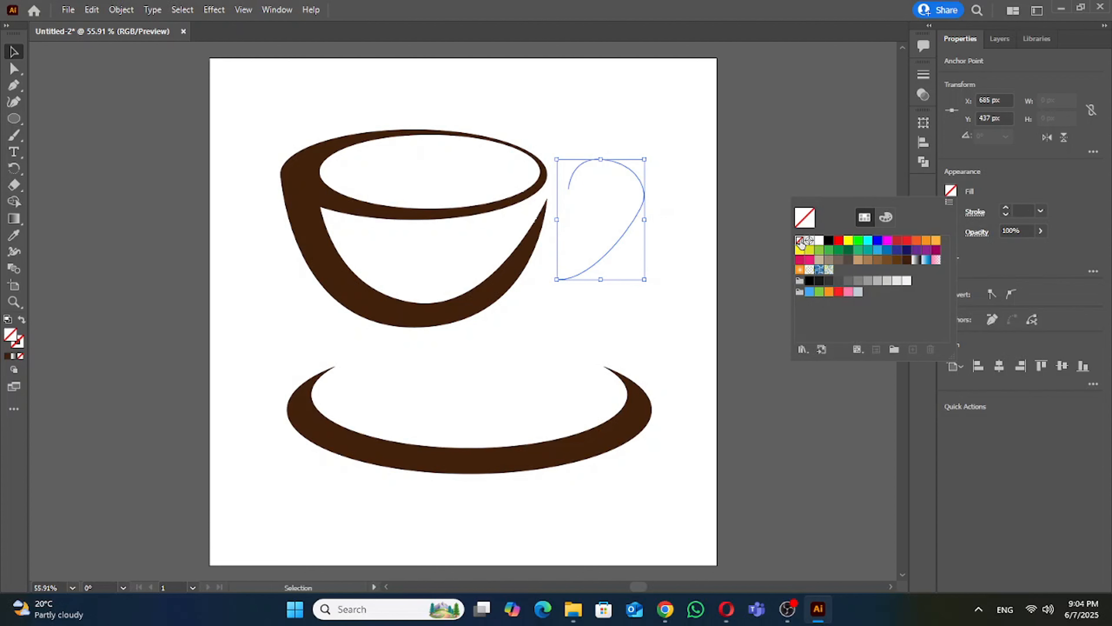
click(951, 212)
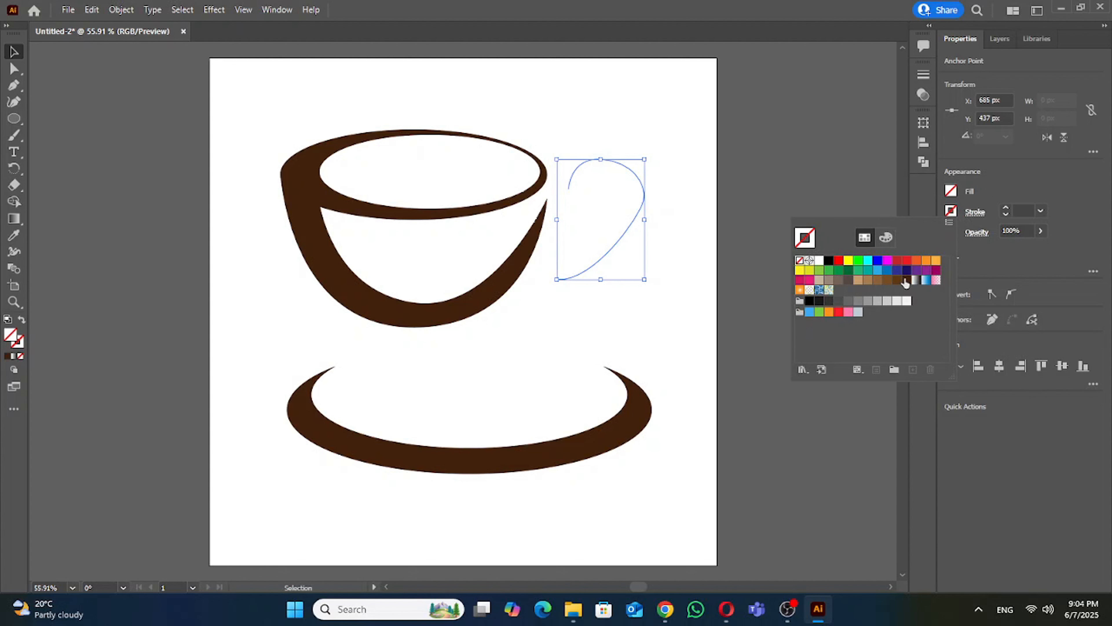
click(906, 280)
click(1006, 207)
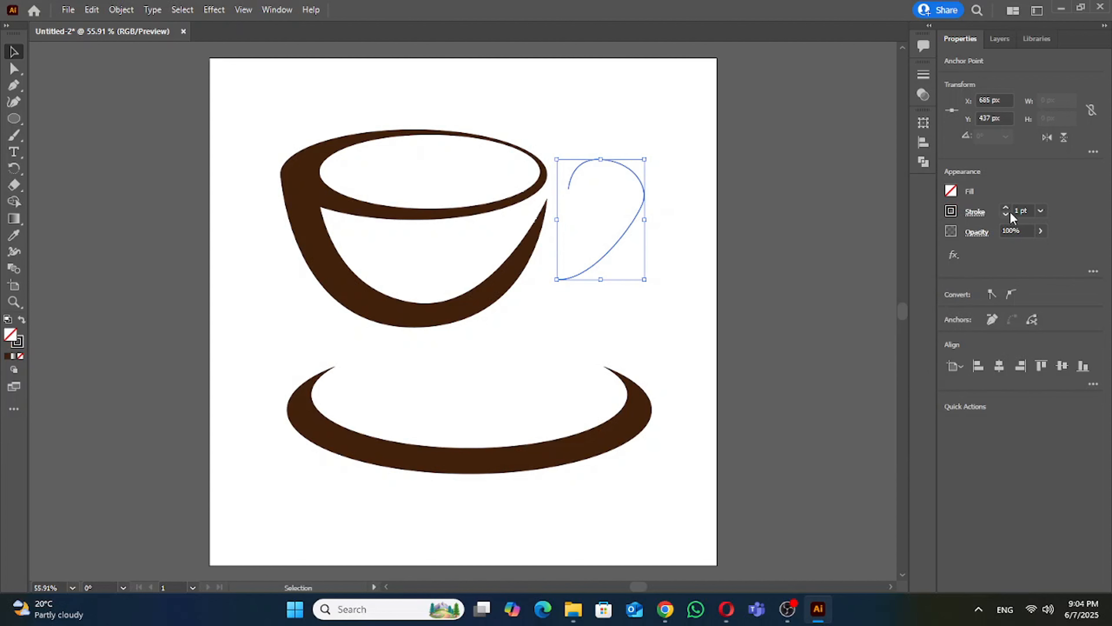
click(1006, 207)
click(1006, 207)
drag(1006, 208, 1006, 208)
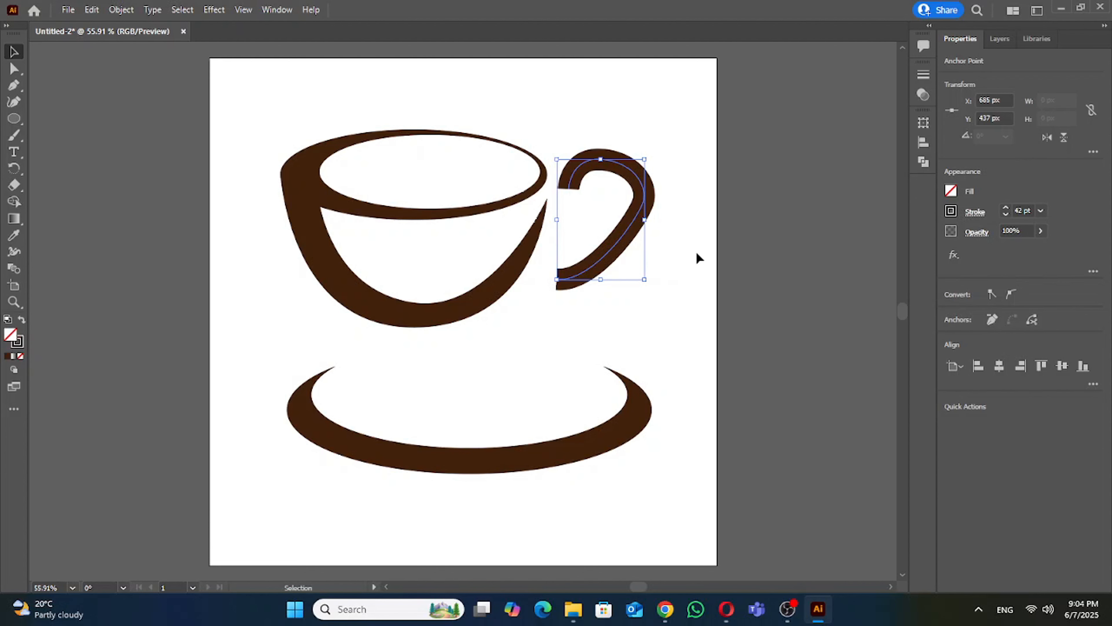
Apply the elliptical width profile to the handle's stroke so that it tapers to a point at both ends.
click(923, 75)
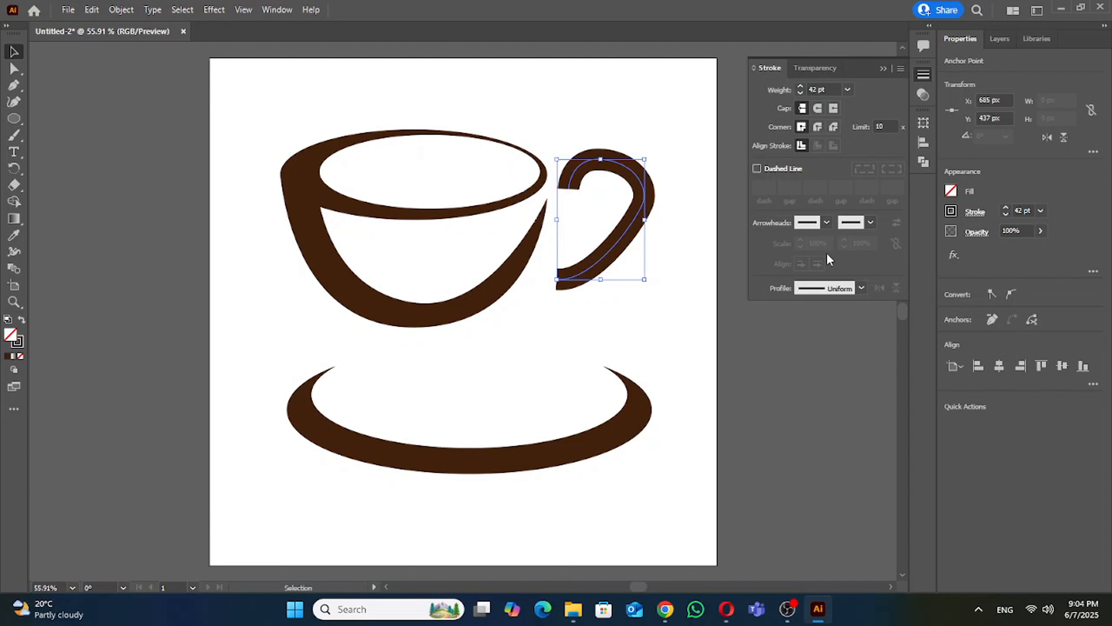
click(277, 10)
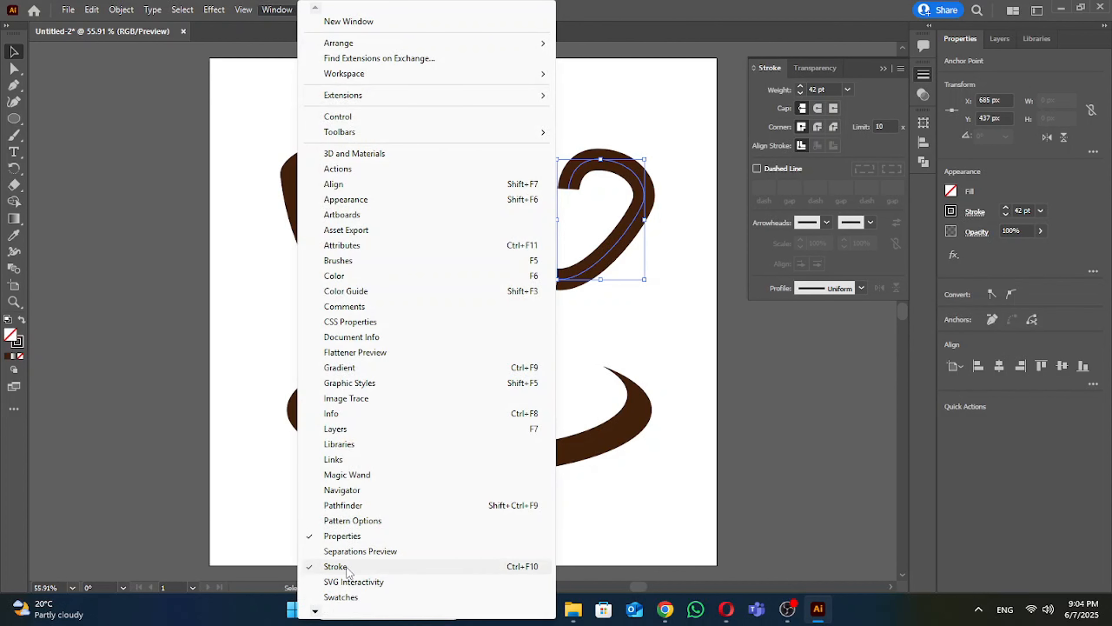
click(847, 182)
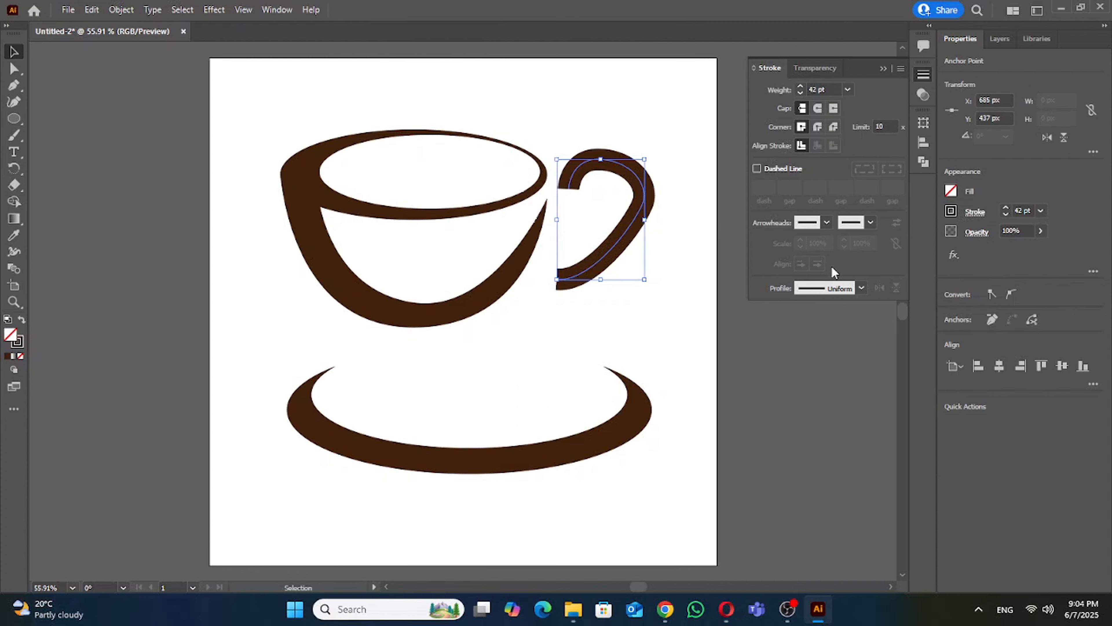
click(829, 288)
click(826, 333)
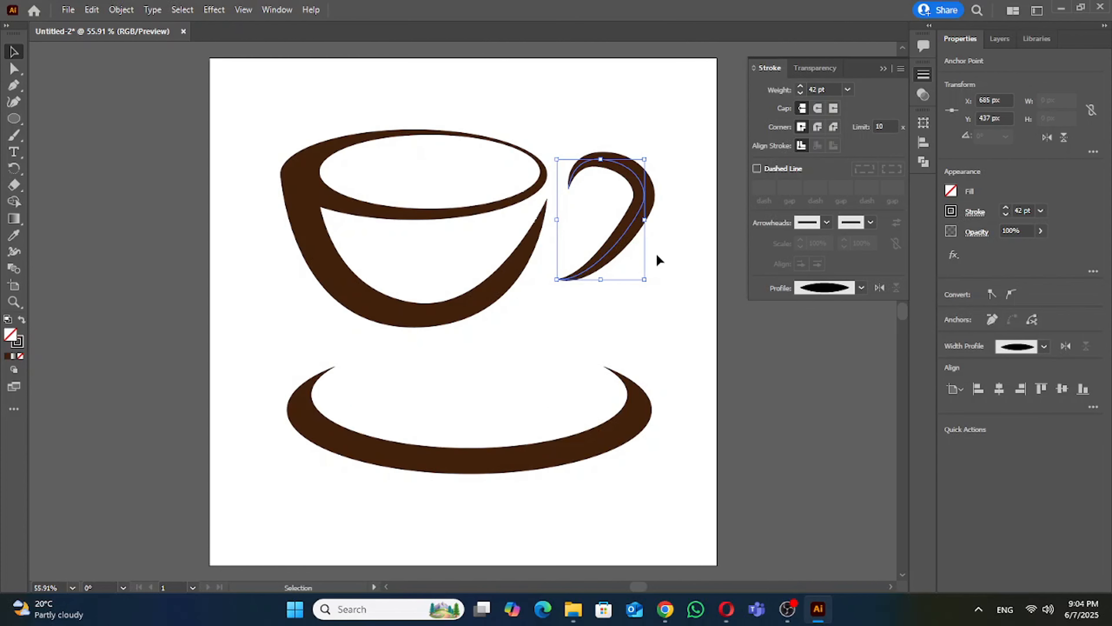
click(884, 69)
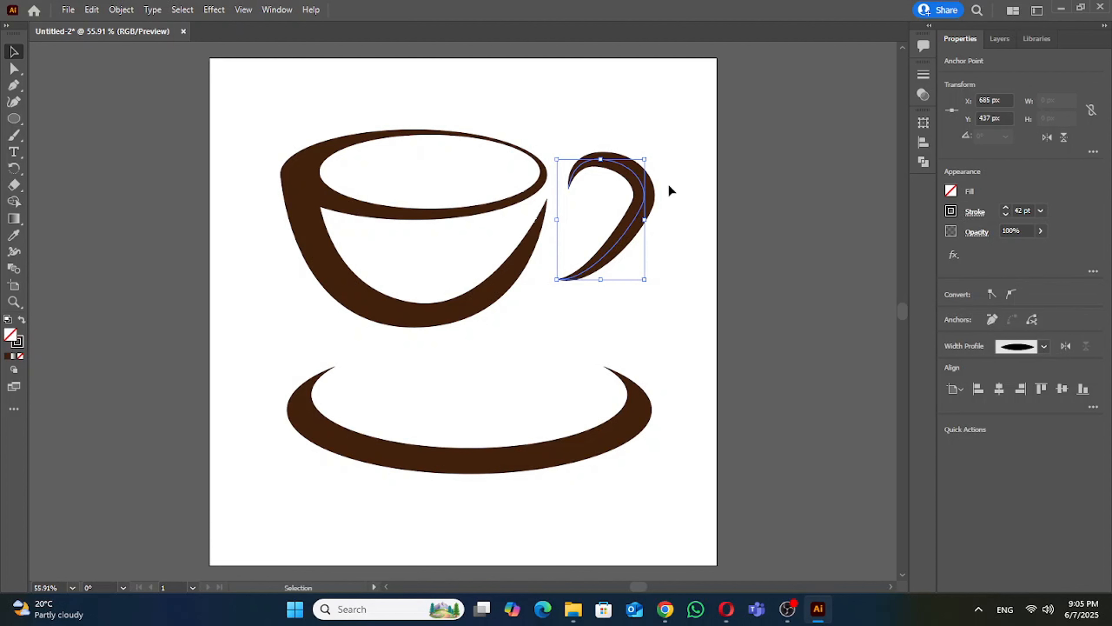
Slim the handle by moving its outermost right anchor about 34 px left and 17 px down with the Direct Selection tool.
key(a)
click(643, 201)
drag(648, 203, 627, 212)
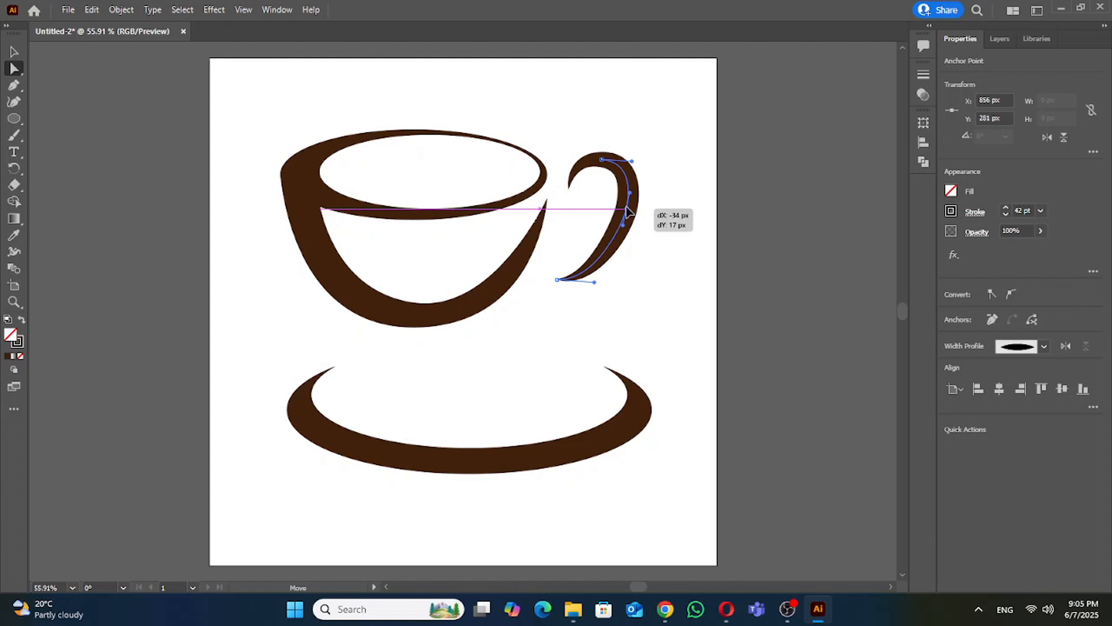
drag(656, 194, 656, 195)
click(636, 254)
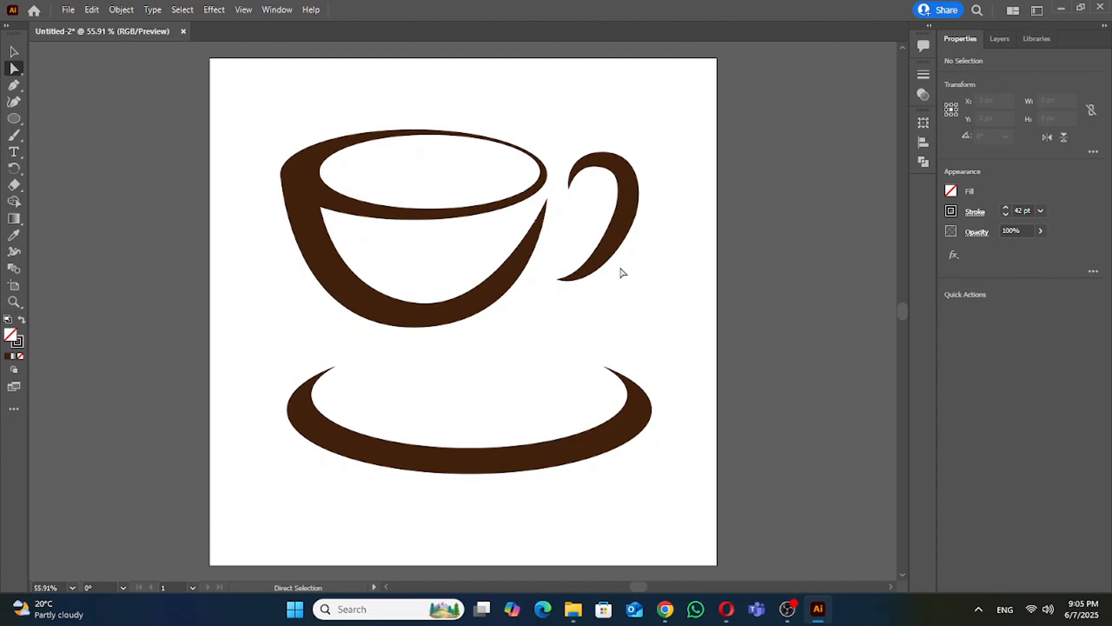
Set the handle's stroke weight to 50 pt.
click(599, 264)
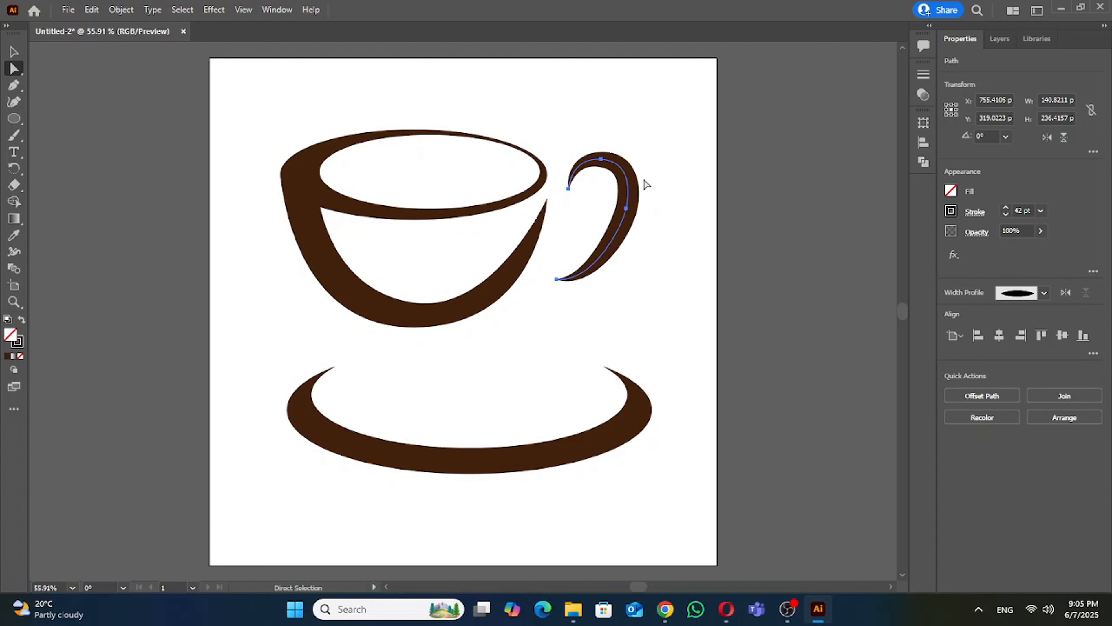
click(1005, 207)
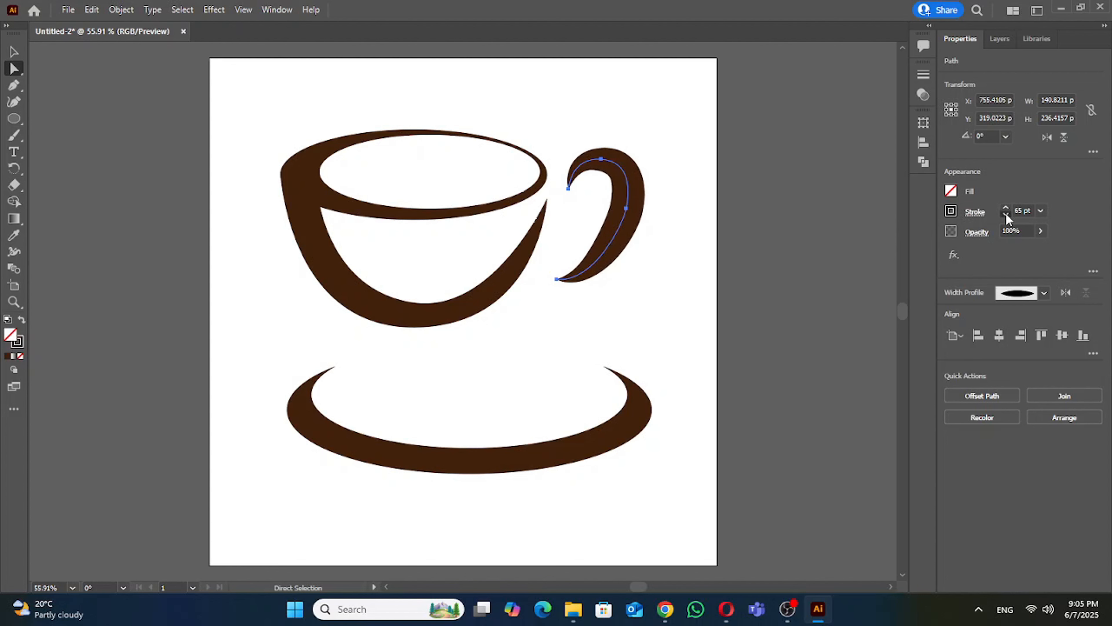
click(1006, 213)
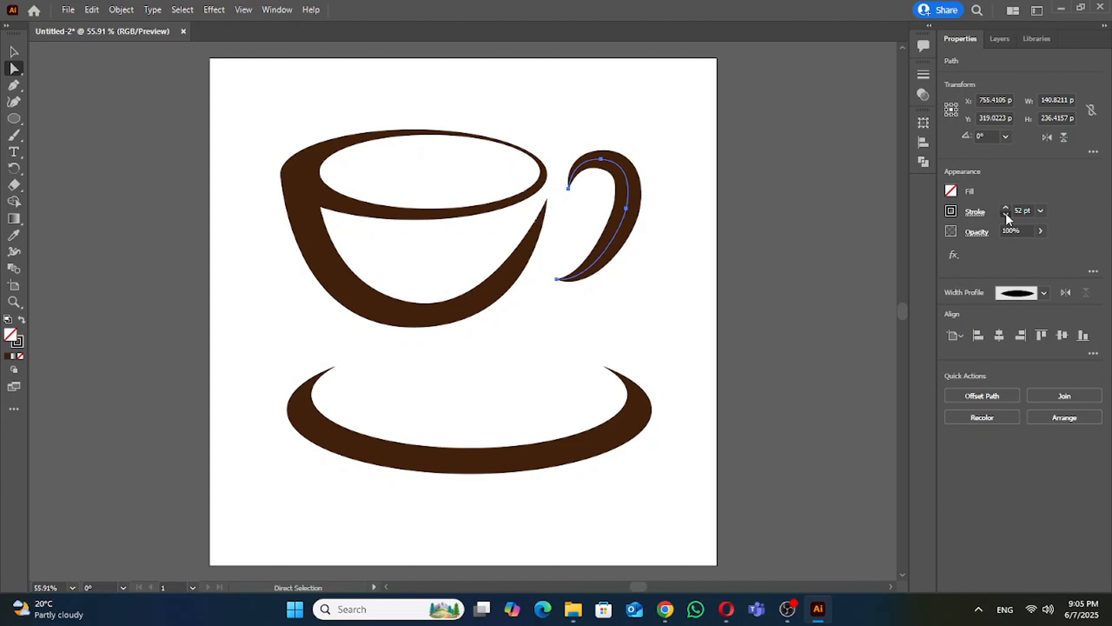
click(1005, 214)
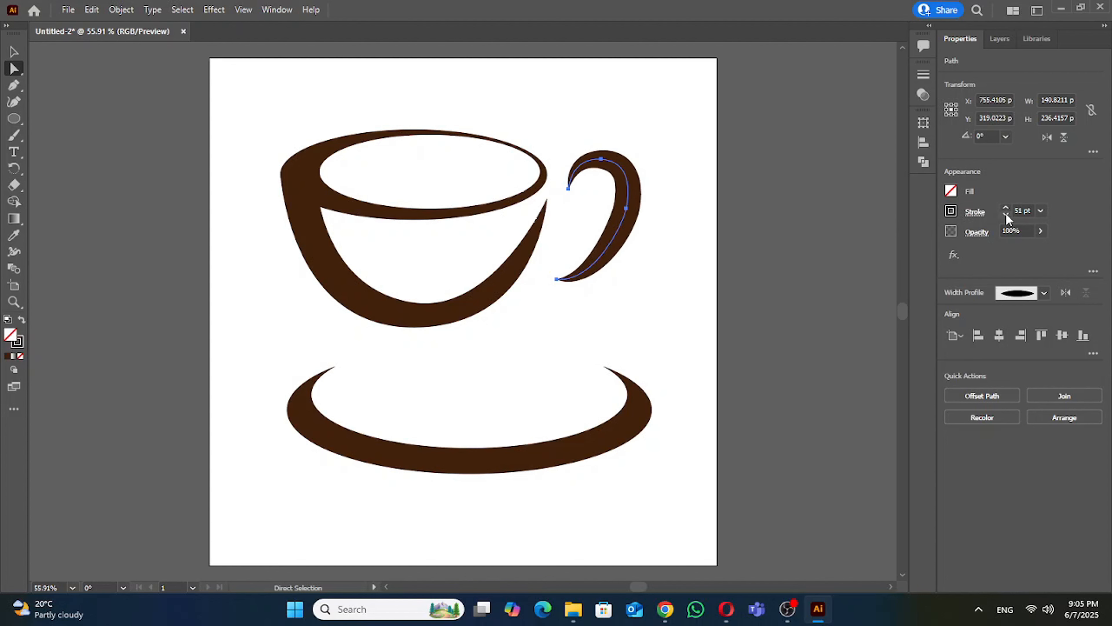
click(663, 250)
click(621, 226)
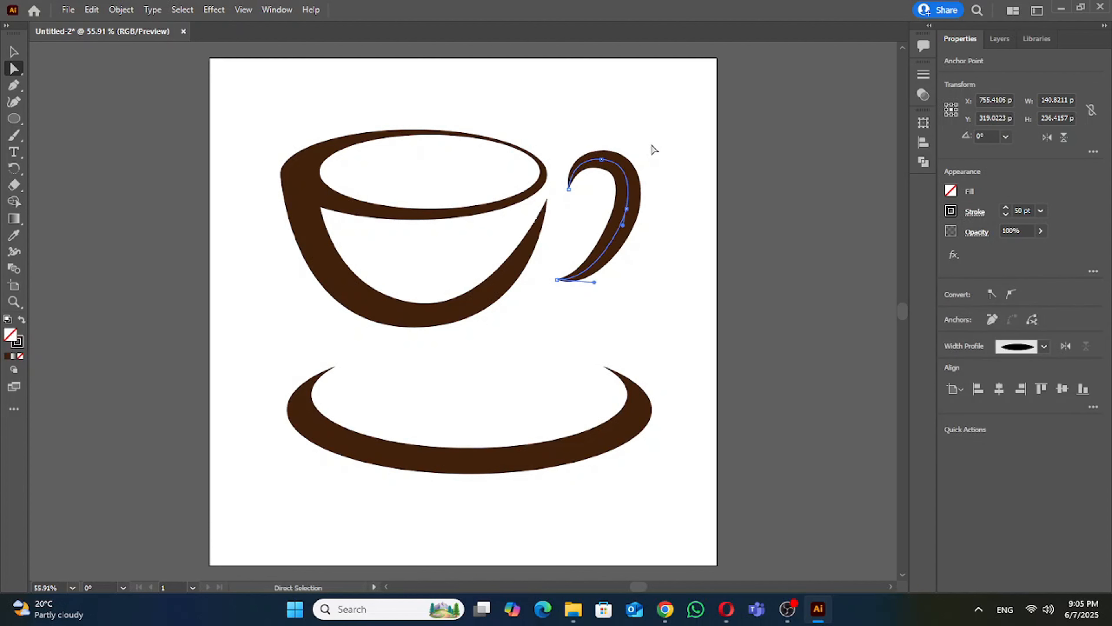
click(652, 172)
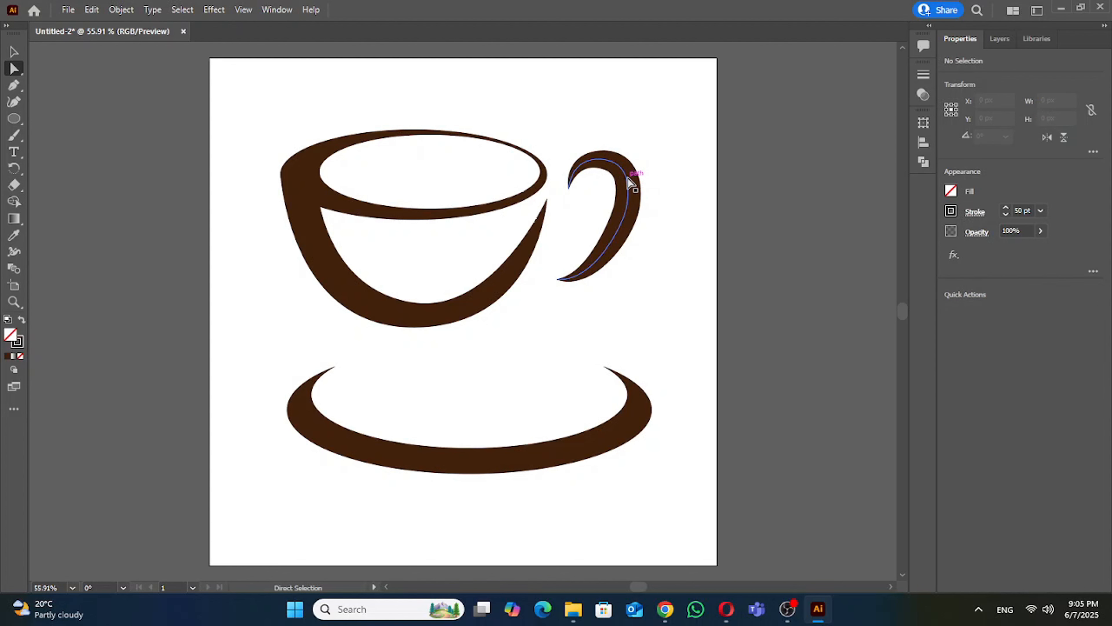
Shorten the handle, rotate it about 8.5° clockwise, and move it against the cup's right side.
key(v)
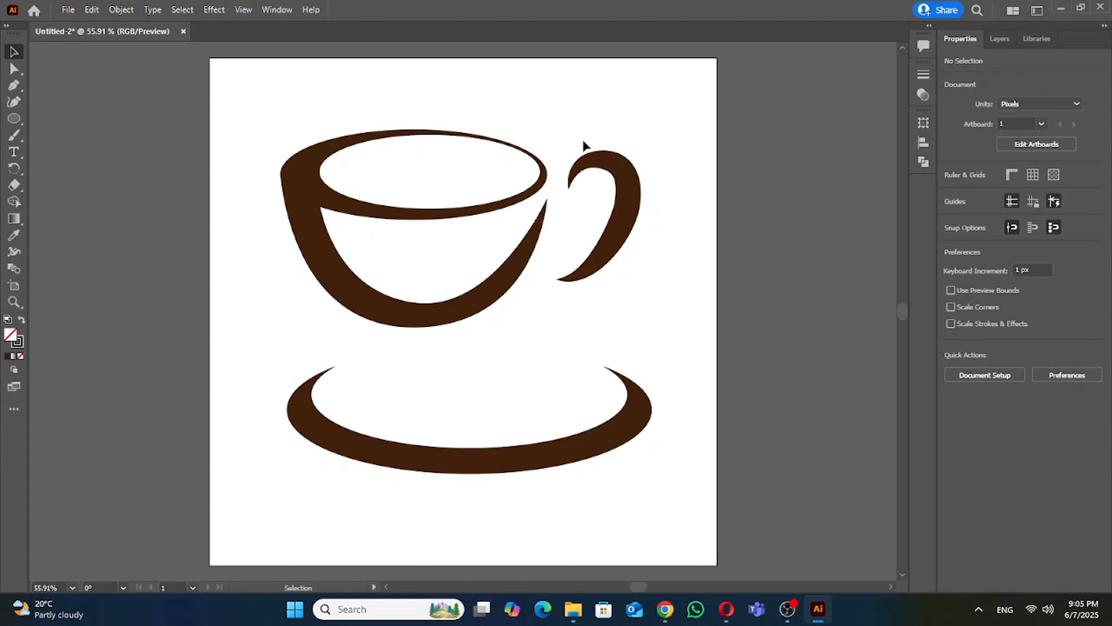
click(643, 199)
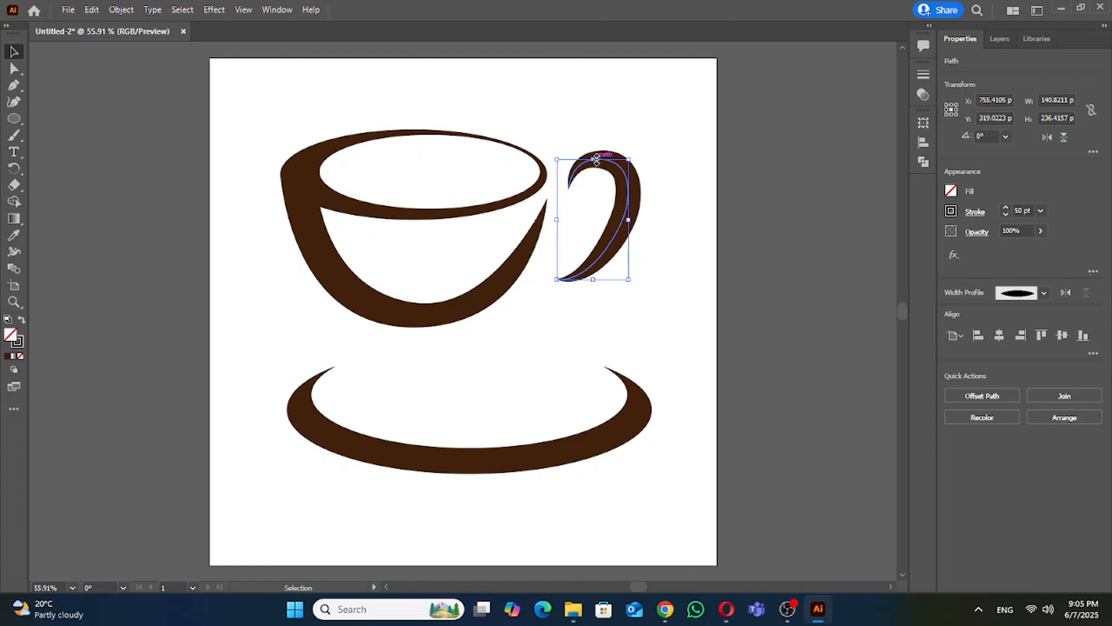
drag(594, 160, 596, 171)
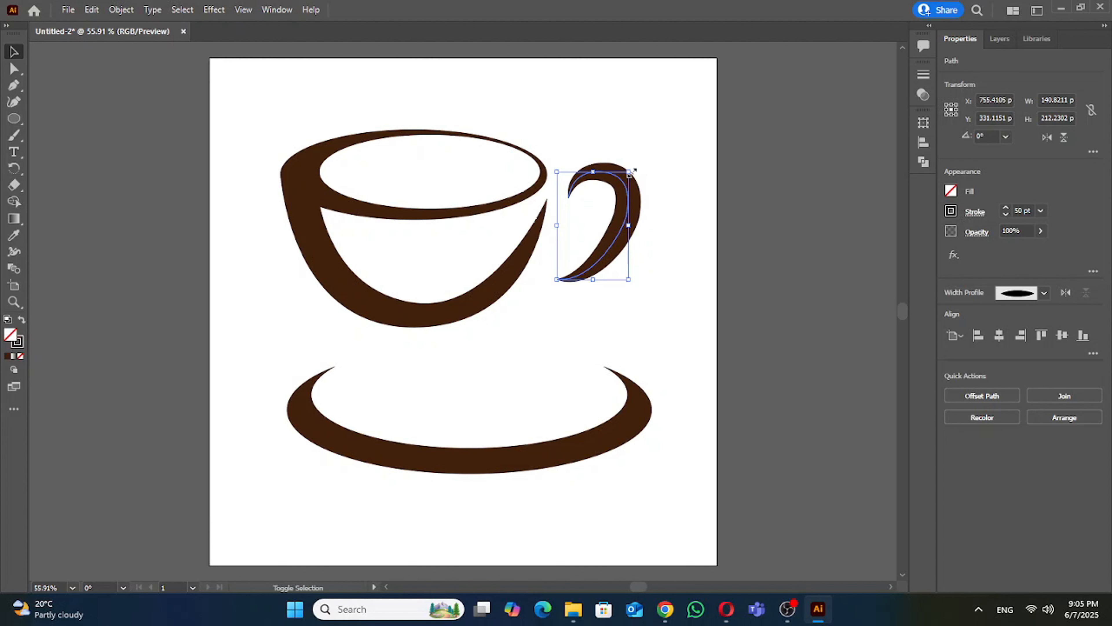
mouse_move(629, 172)
mouse_down()
mouse_move(620, 188)
mouse_move(633, 174)
mouse_move(636, 183)
mouse_up()
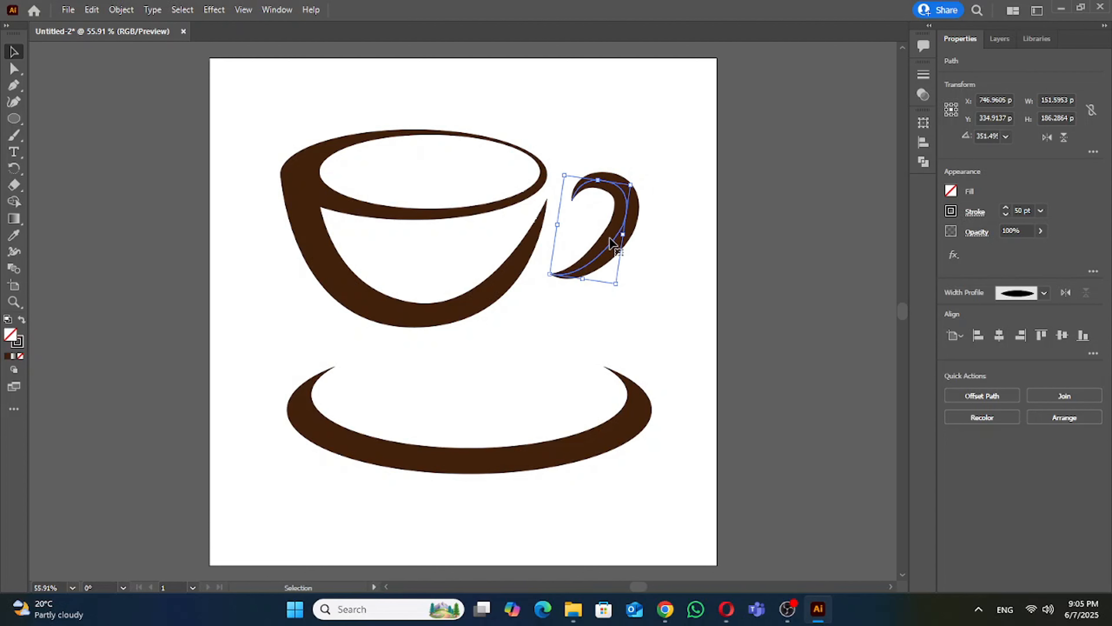
mouse_move(610, 244)
mouse_down()
mouse_move(579, 240)
mouse_move(599, 237)
mouse_up()
click(682, 213)
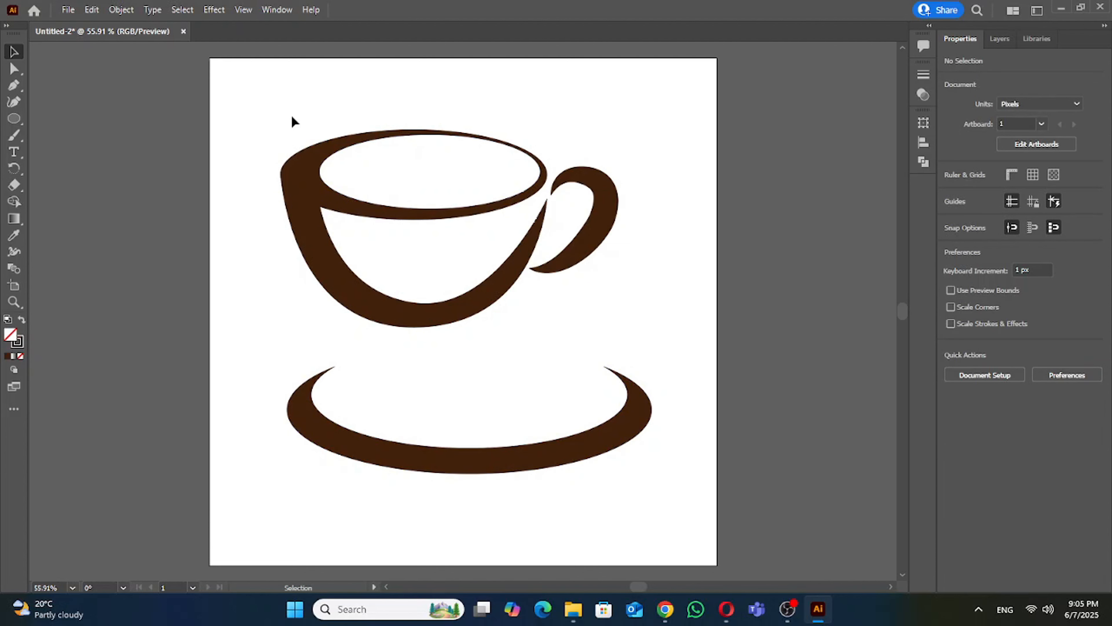
Move the rim, body and handle together right and slightly down, so the cup sits above the saucer.
drag(291, 116, 670, 317)
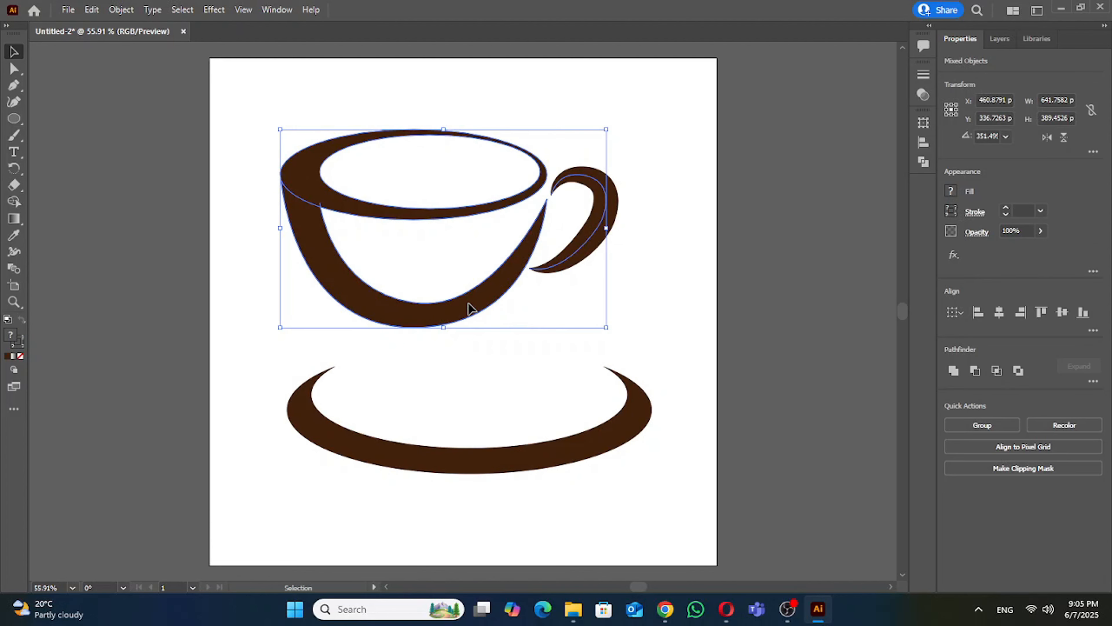
drag(471, 306, 510, 312)
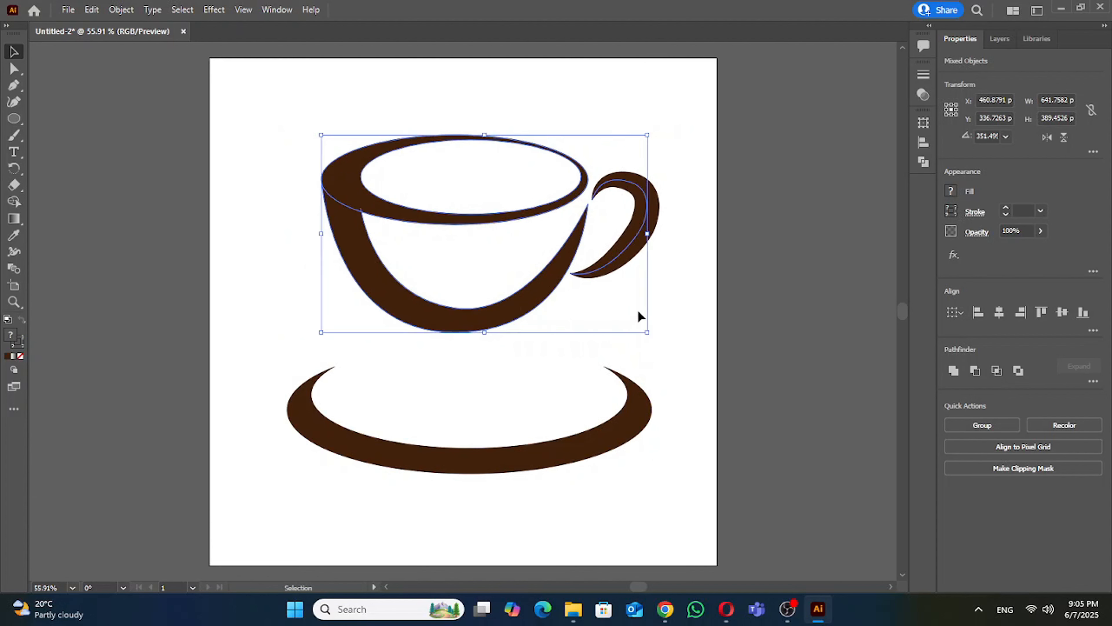
click(660, 299)
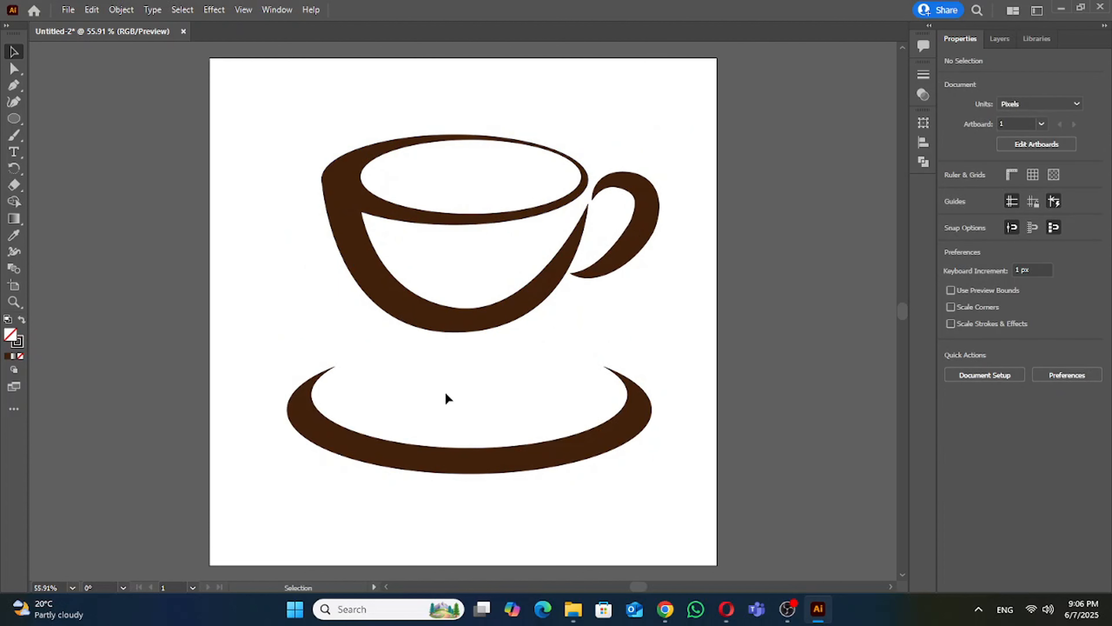
Duplicate the saucer crescent, scale the copy down to about 412 px wide, and place it inside the cup's rim opening.
click(478, 467)
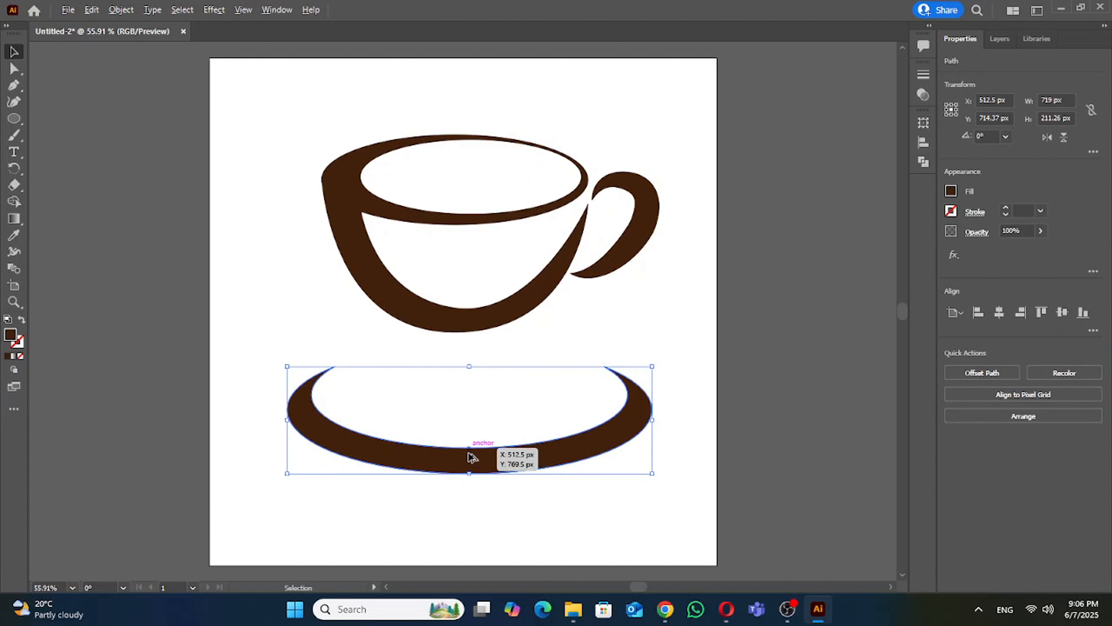
drag(471, 463, 472, 191)
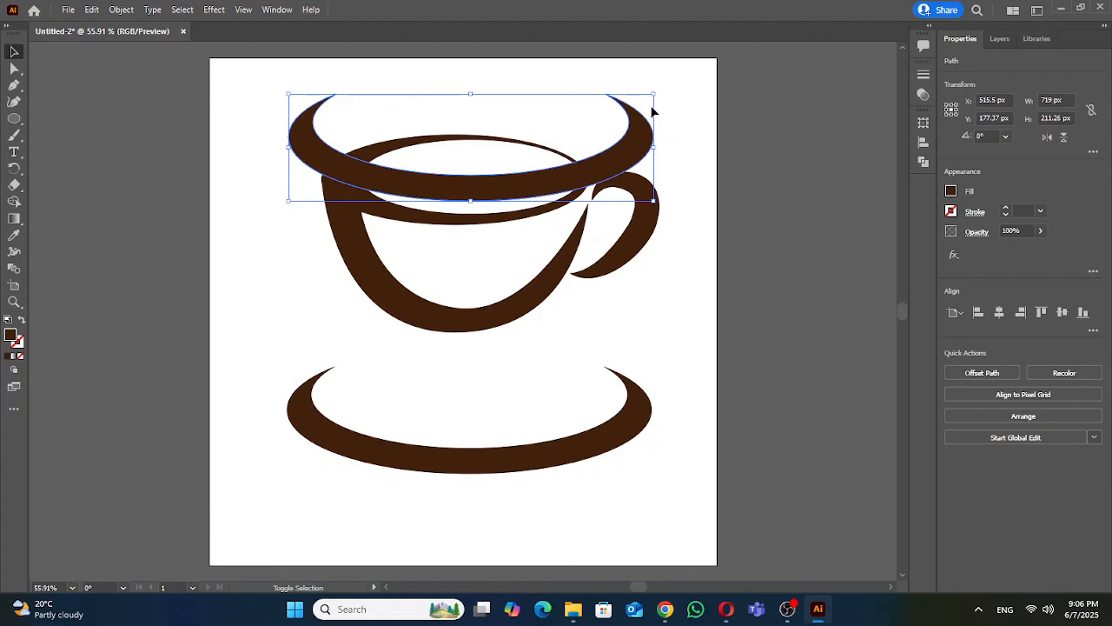
drag(658, 96, 613, 143)
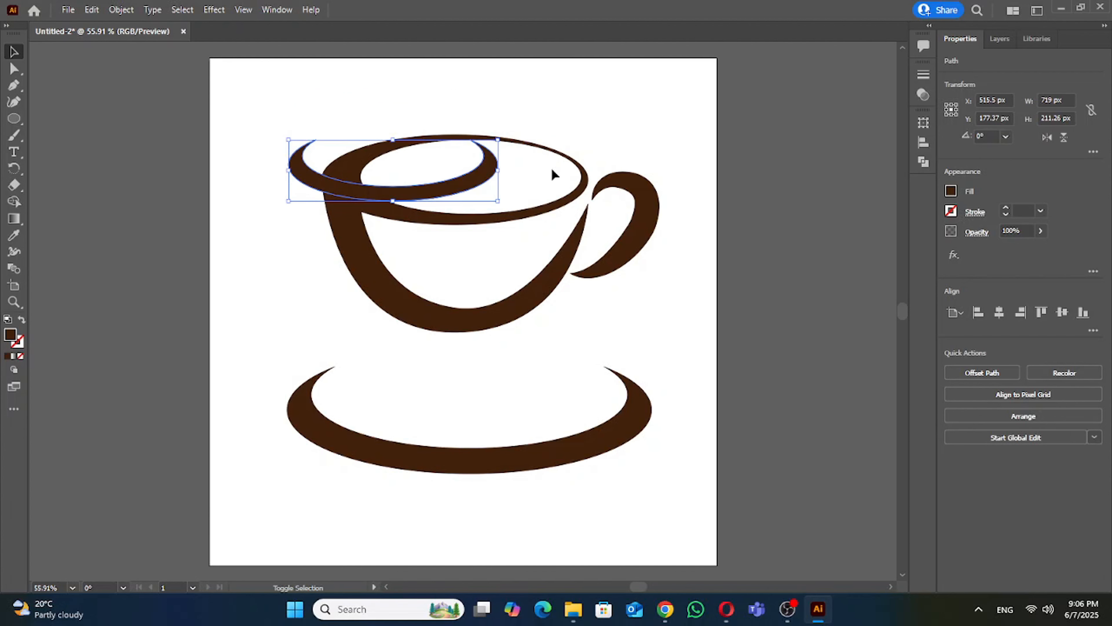
drag(449, 184, 508, 198)
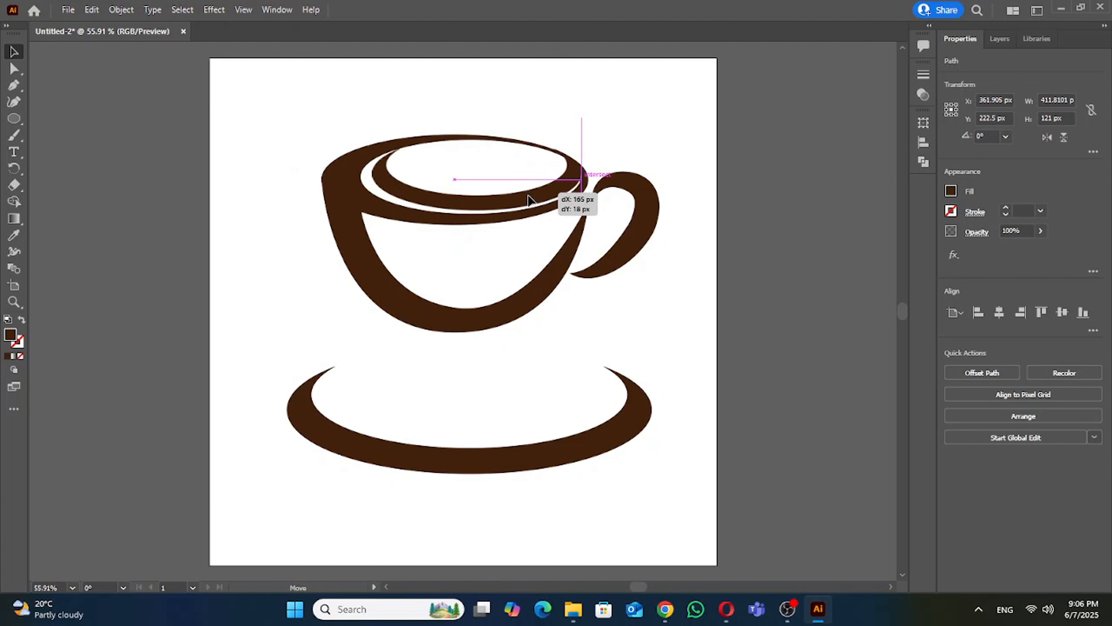
drag(528, 199, 523, 202)
Adjust the small crescent to about 421 by 105 px and centre it so an even white gap separates it from the rim.
drag(582, 154, 568, 159)
drag(510, 198, 512, 195)
drag(568, 154, 580, 190)
click(644, 159)
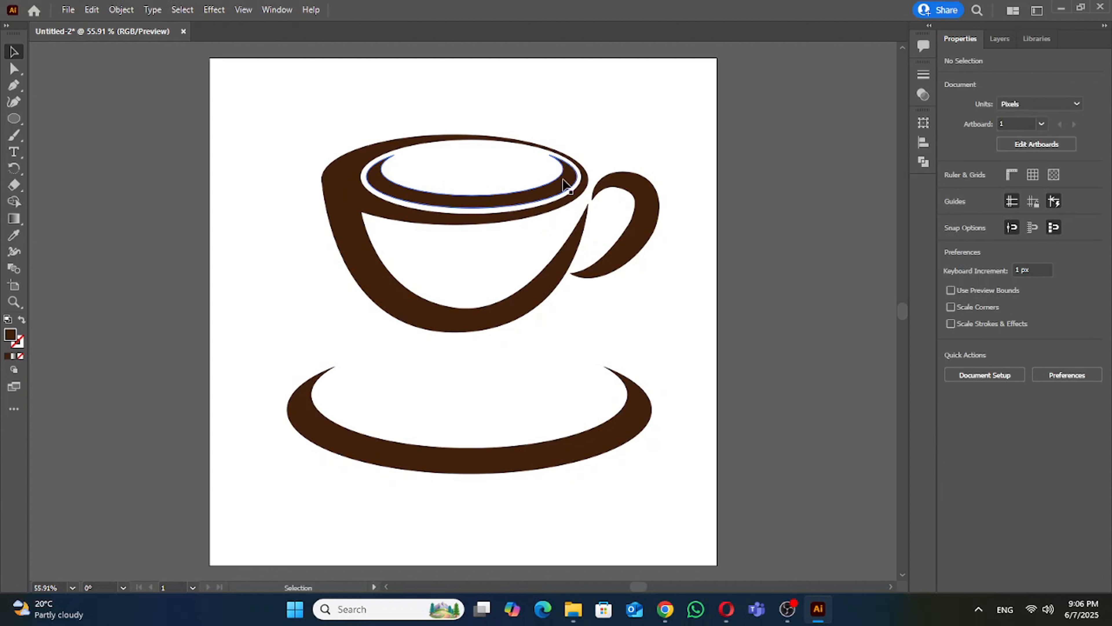
click(366, 180)
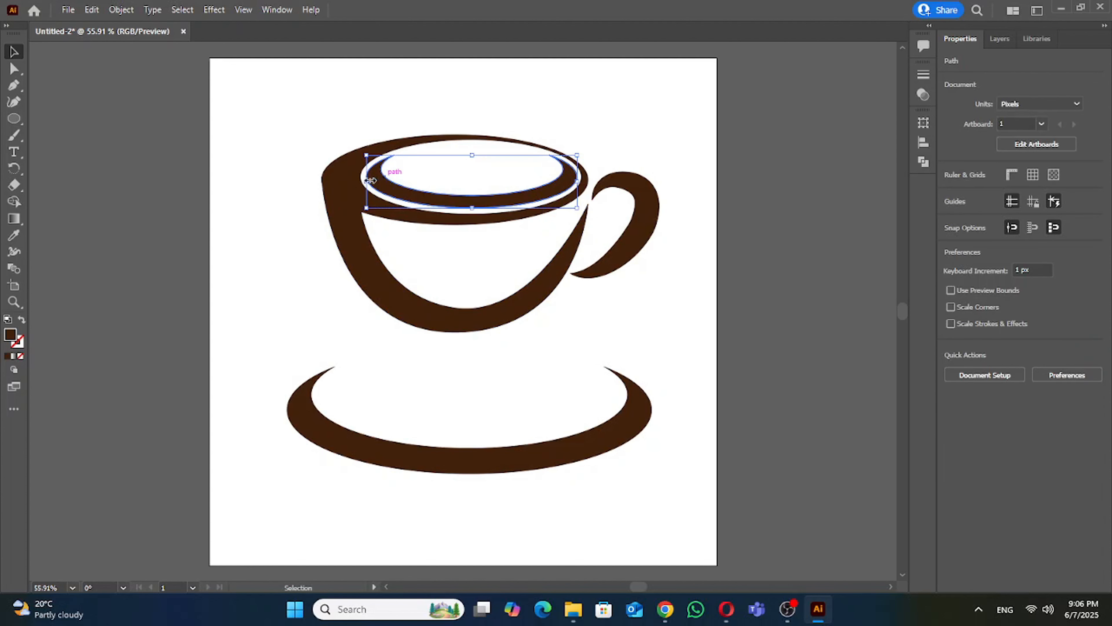
drag(365, 181, 365, 180)
click(591, 141)
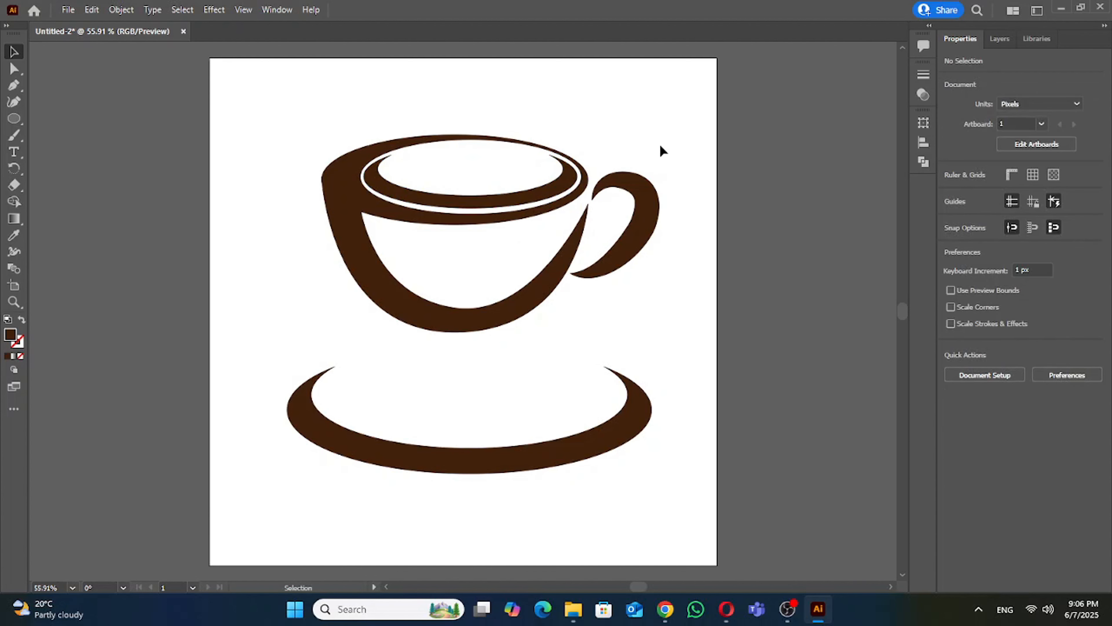
Fill the small crescent inside the cup's rim with the light tan swatch.
click(477, 204)
click(951, 192)
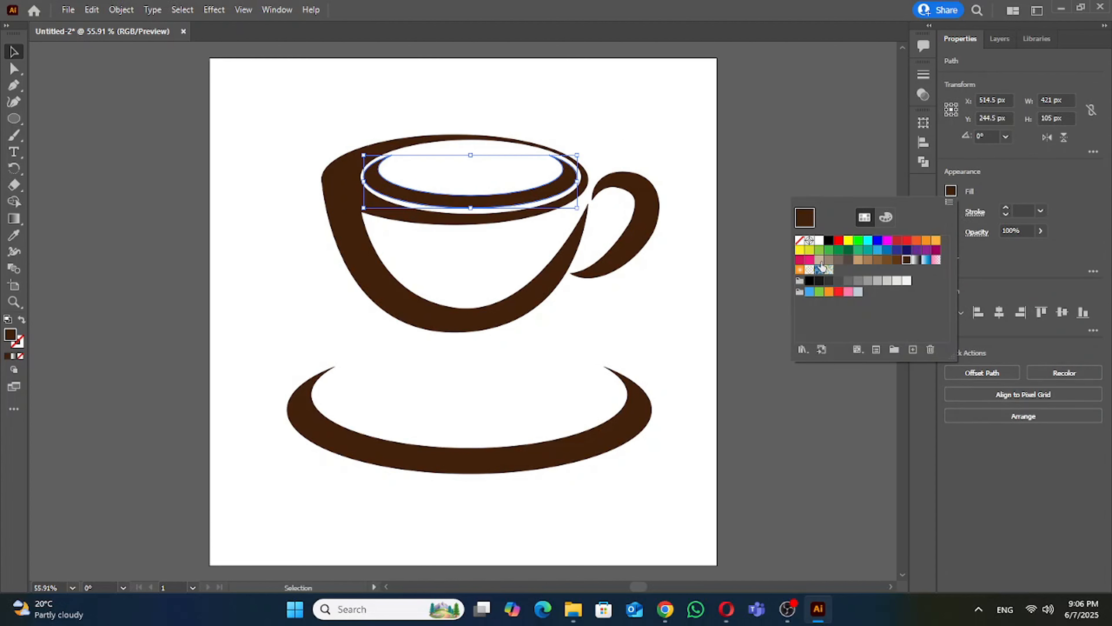
click(820, 262)
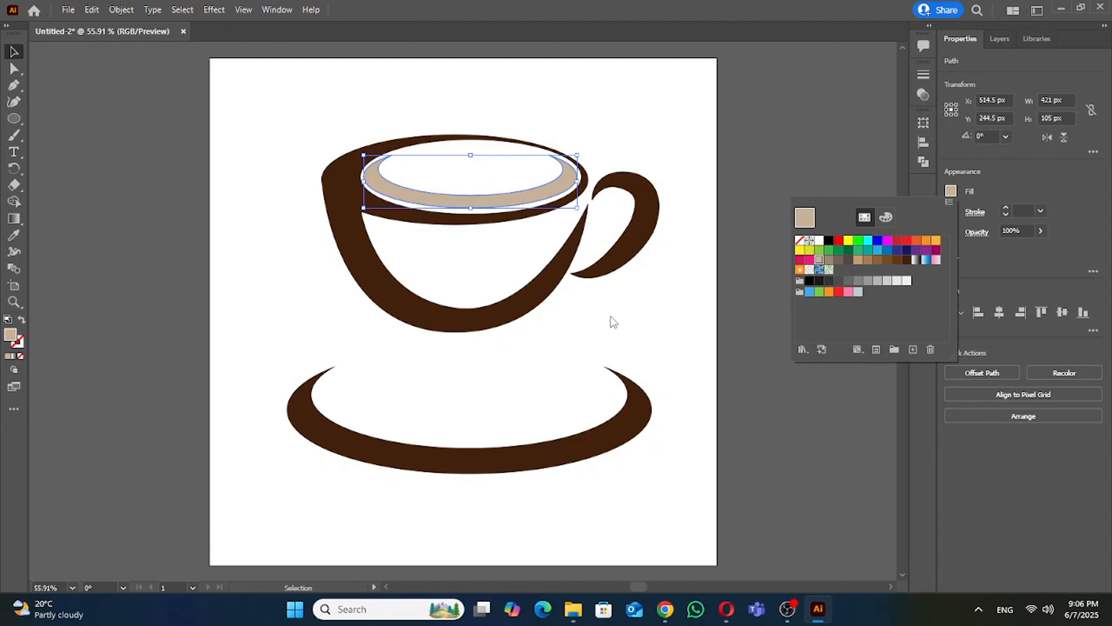
Move the rim, tan crescent, body and handle together straight down so the cup's base rests inside the saucer crescent.
click(635, 166)
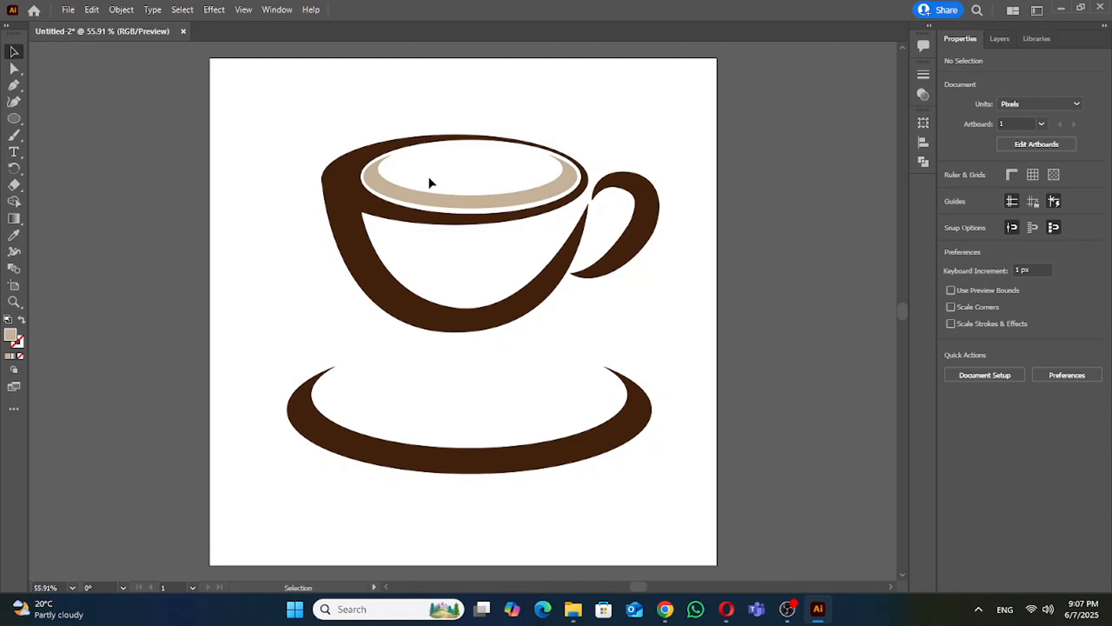
drag(320, 113, 694, 315)
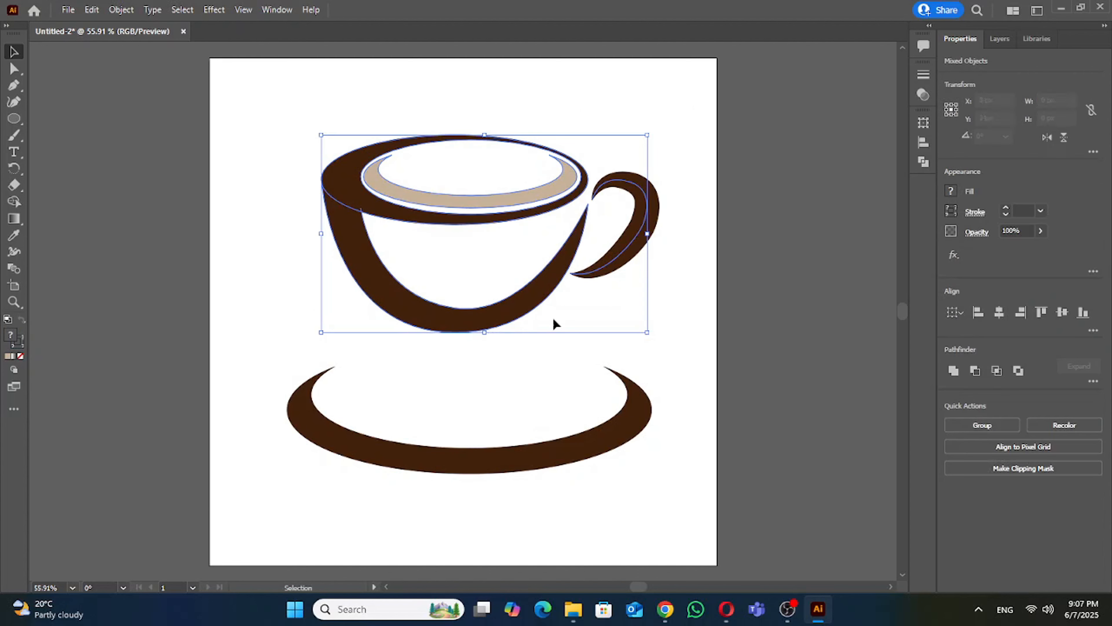
drag(489, 324, 488, 411)
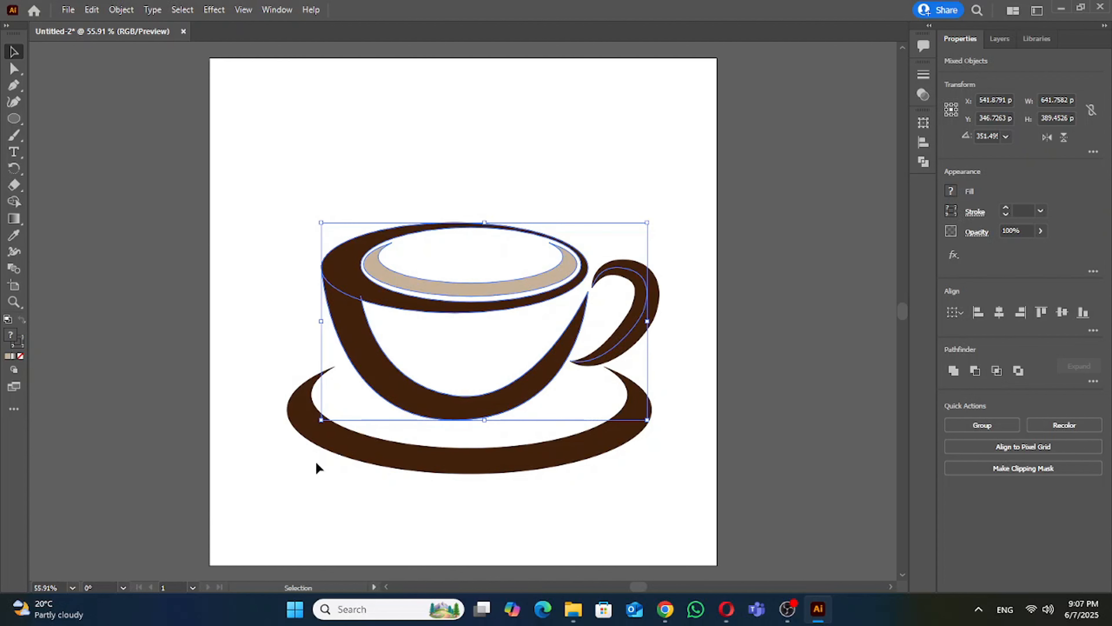
click(663, 169)
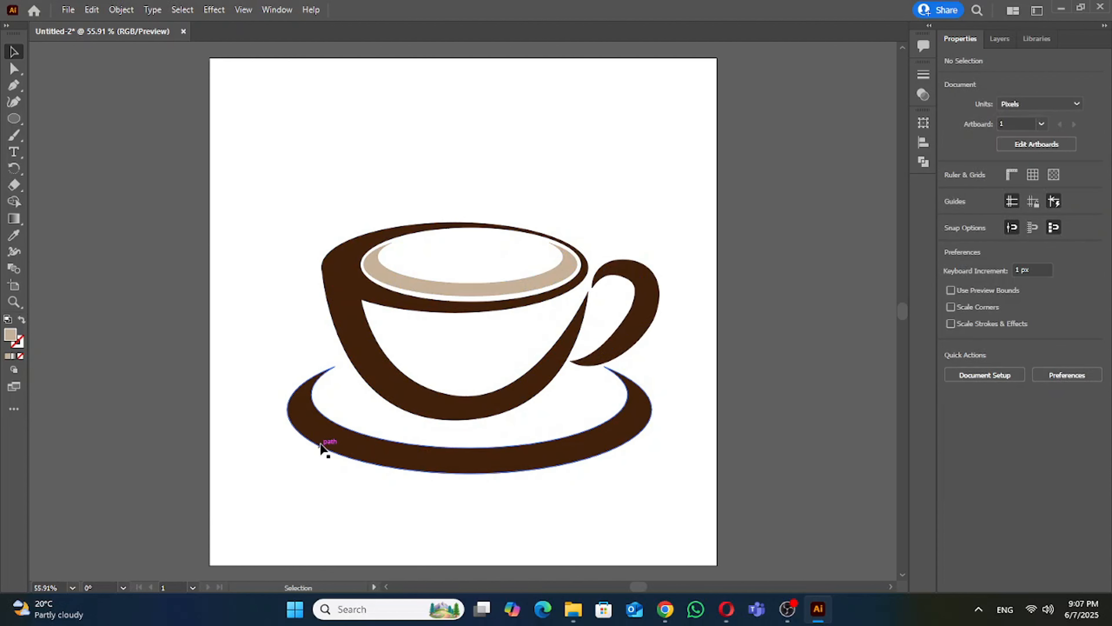
Narrow the saucer crescent to about 676 px wide and shift it so it sits evenly beneath the cup.
click(292, 422)
drag(289, 420, 303, 422)
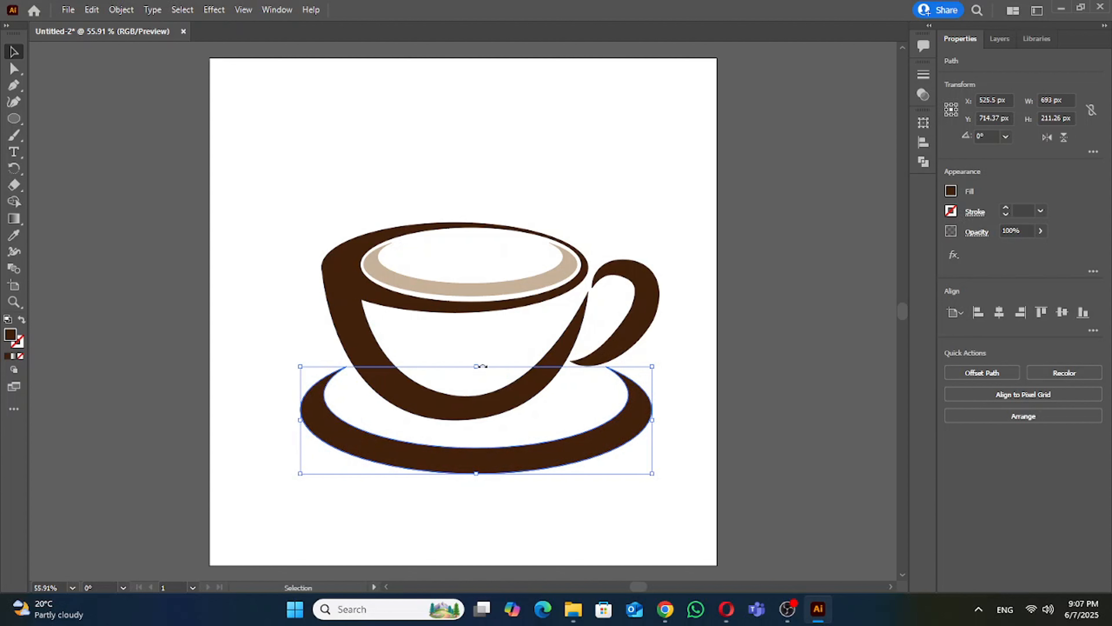
drag(480, 367, 482, 394)
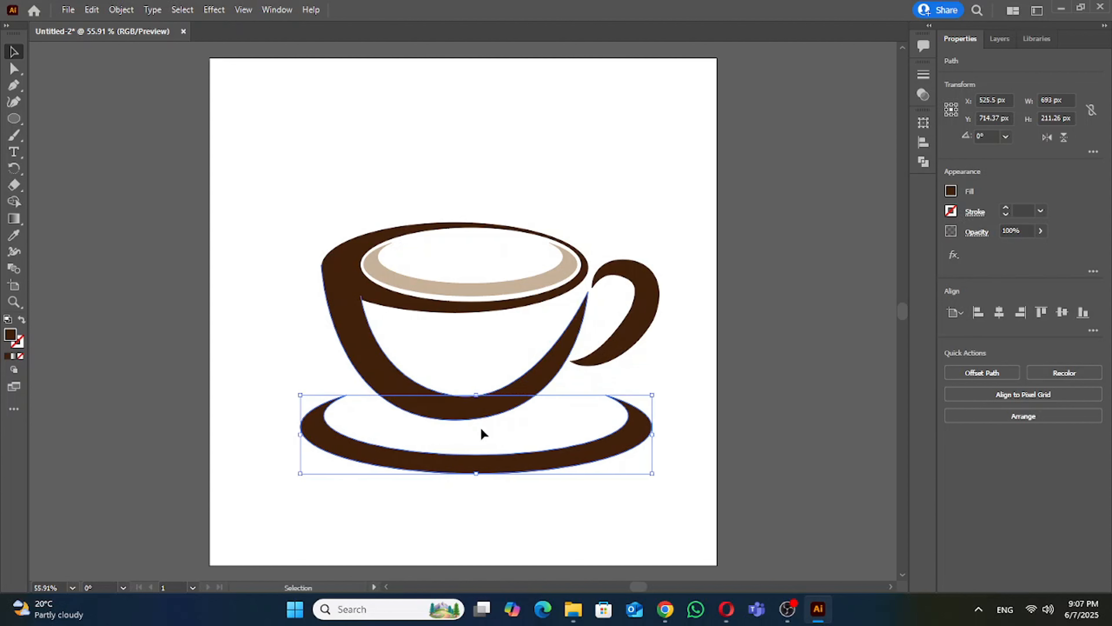
mouse_move(481, 468)
mouse_down()
mouse_move(478, 442)
mouse_move(481, 456)
mouse_up()
drag(300, 421, 308, 421)
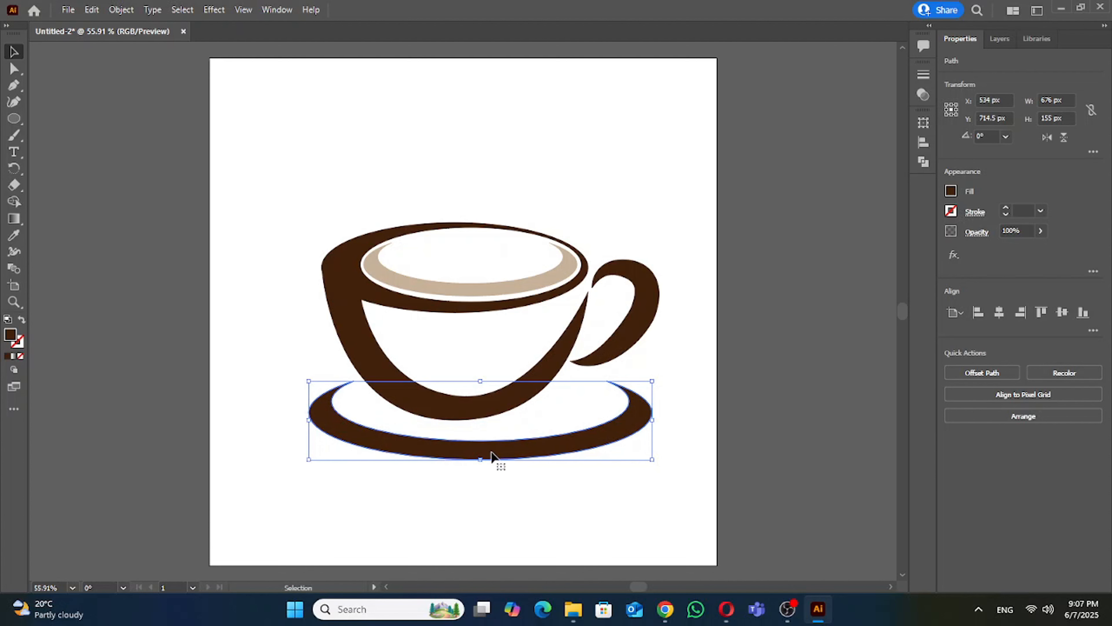
drag(490, 454, 469, 474)
click(693, 388)
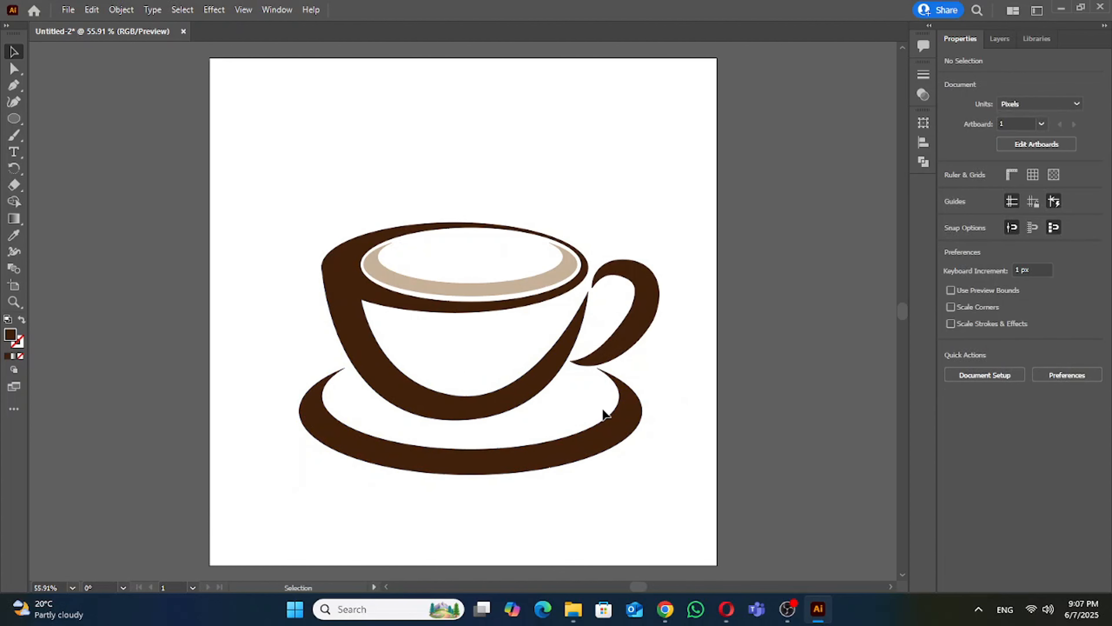
Move the complete cup and saucer slightly left and down on the artboard, leaving room above the rim.
mouse_move(308, 169)
mouse_down()
mouse_move(696, 499)
mouse_move(656, 483)
mouse_up()
drag(496, 470, 484, 468)
click(671, 285)
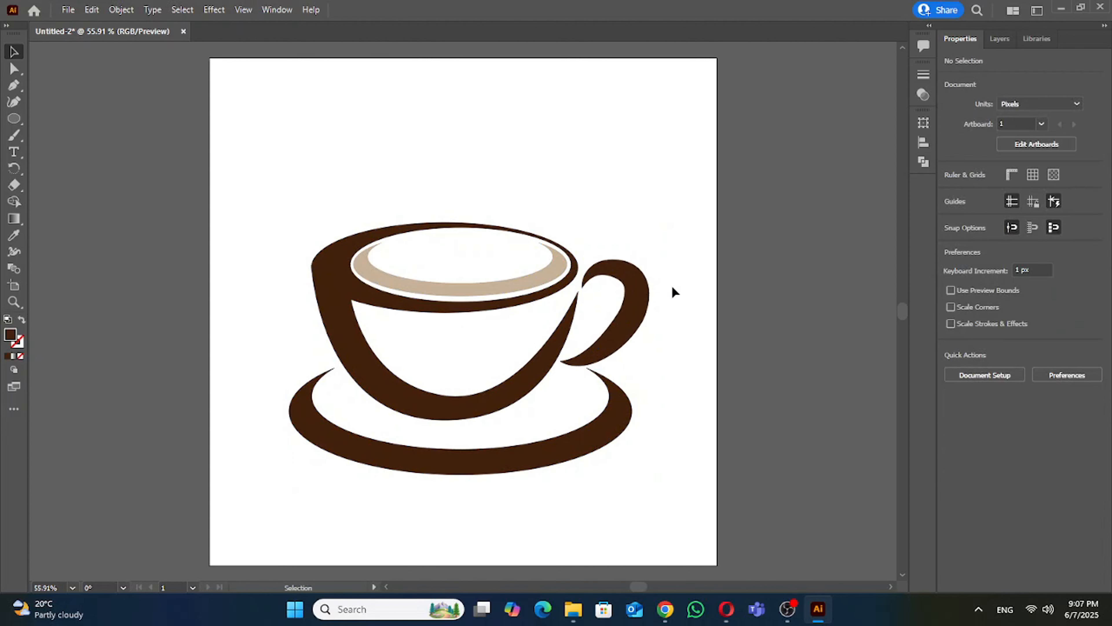
mouse_move(323, 189)
mouse_down()
mouse_move(646, 431)
mouse_move(538, 482)
mouse_move(506, 483)
mouse_up()
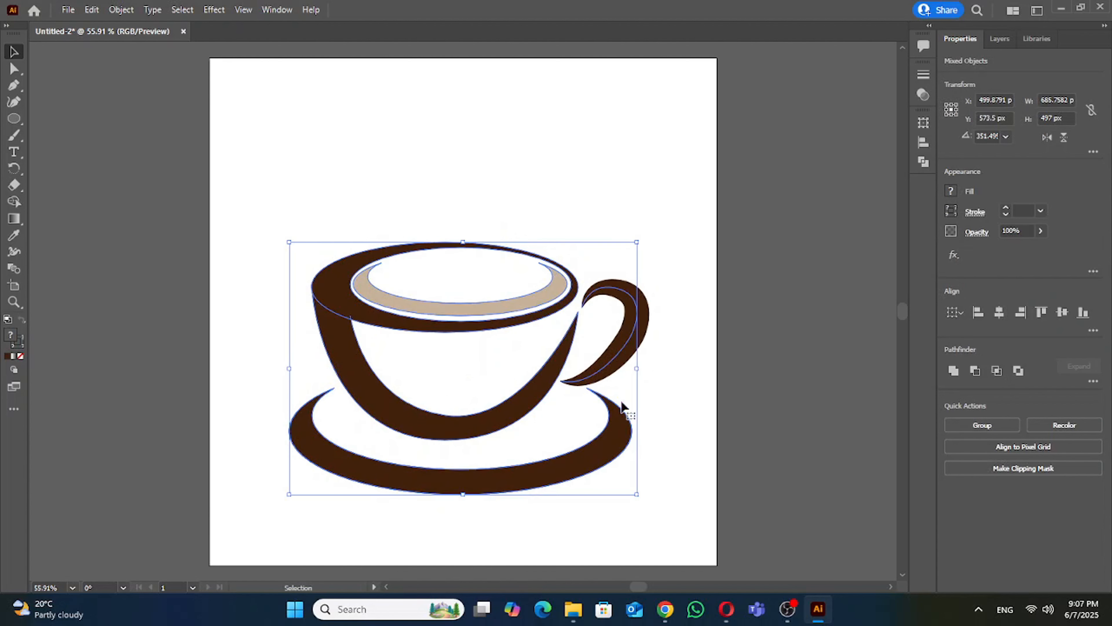
click(646, 357)
Draw a wavy steam line about 50 px wide and 295 px tall with the Pencil tool, rising from the coffee surface.
click(20, 139)
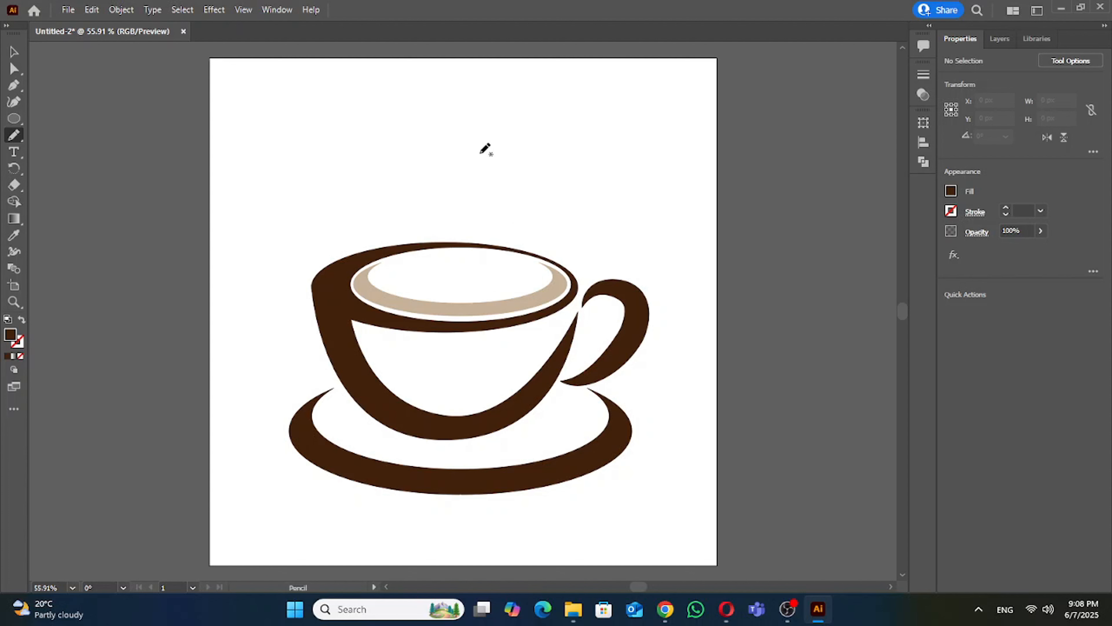
mouse_move(496, 131)
mouse_down()
mouse_move(478, 160)
mouse_move(493, 256)
mouse_move(477, 280)
mouse_up()
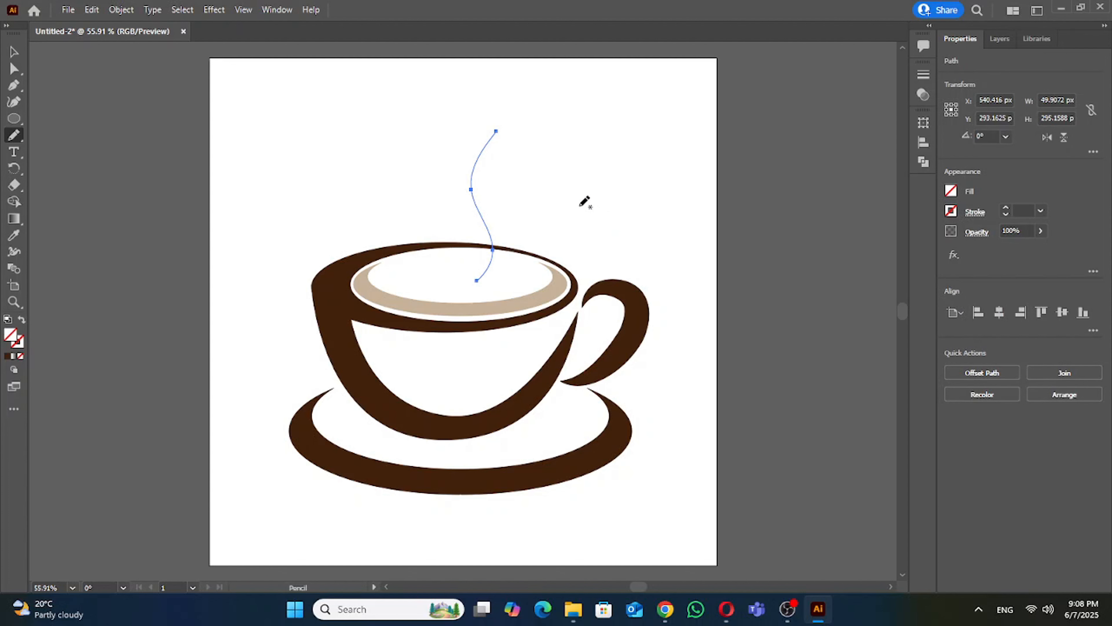
key(v)
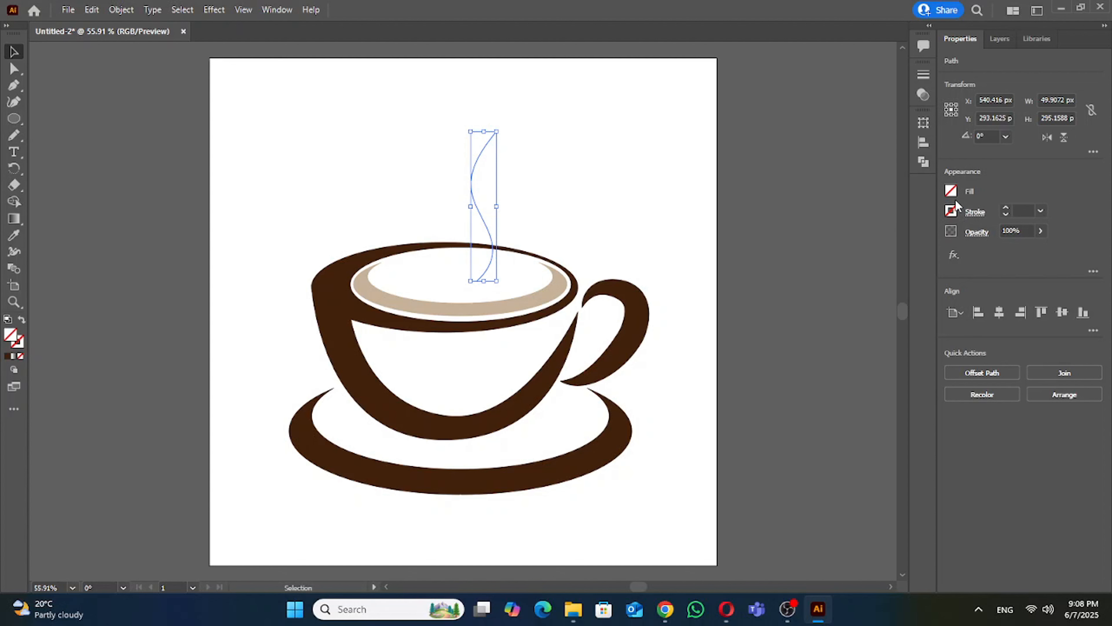
Give the steam line a dark brown stroke with a weight of 50 pt.
click(951, 212)
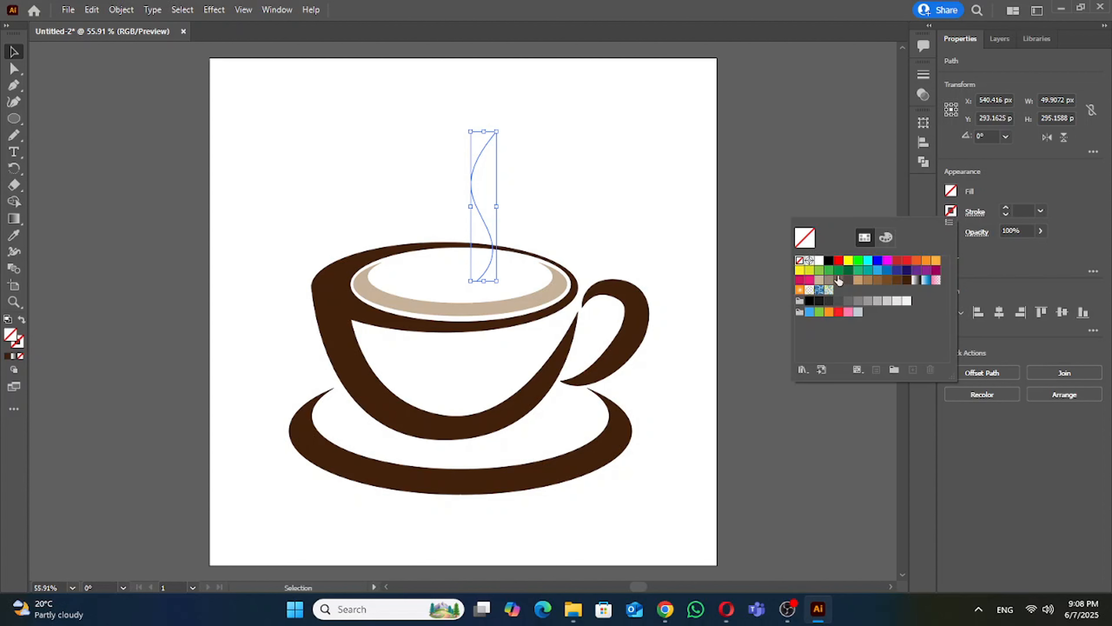
click(906, 280)
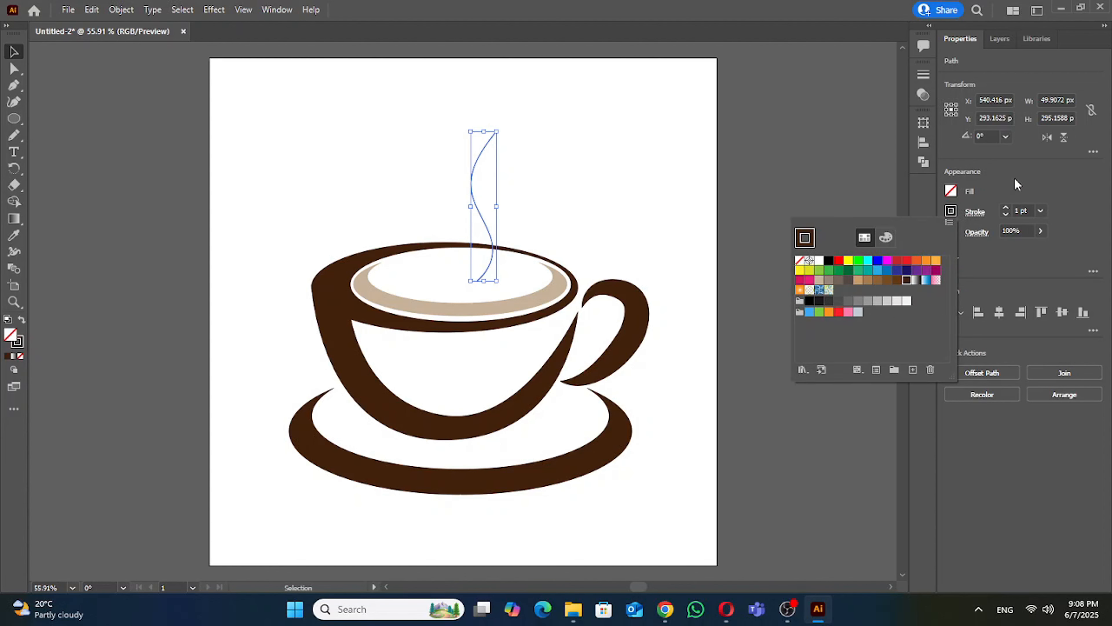
drag(1006, 208, 1006, 209)
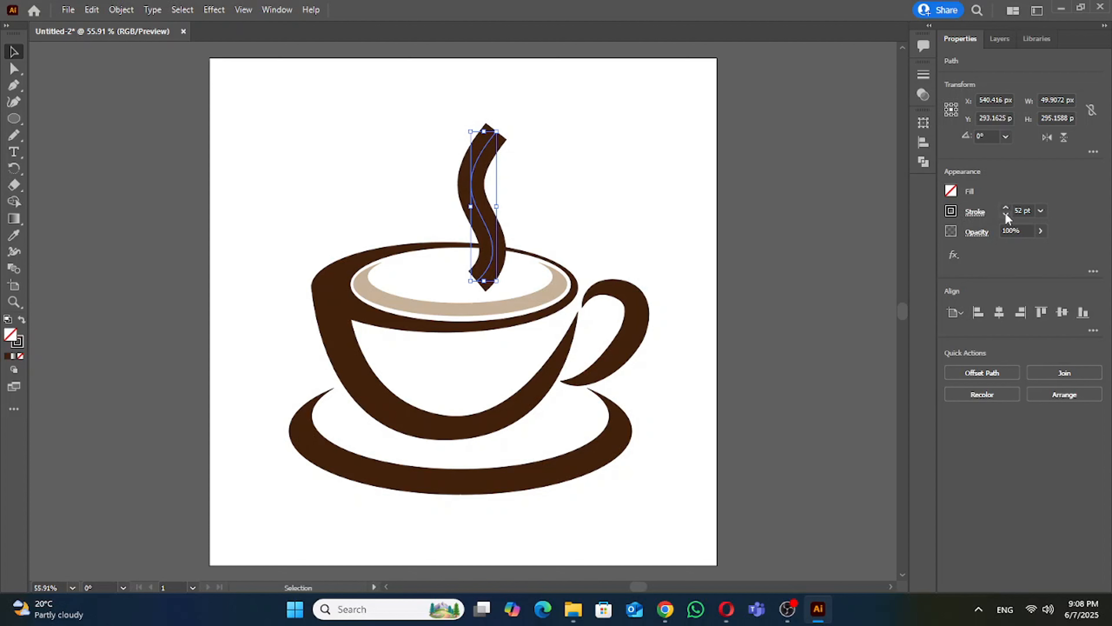
click(1006, 214)
click(1005, 215)
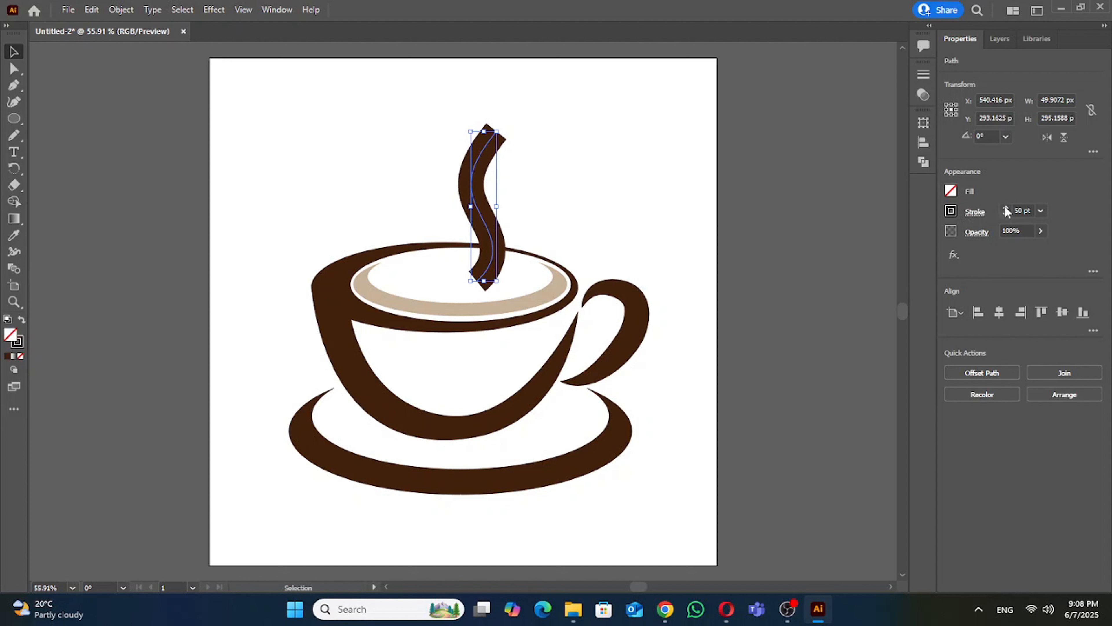
Apply the elliptical width profile to the steam line's stroke so it tapers to a point at both ends.
click(923, 75)
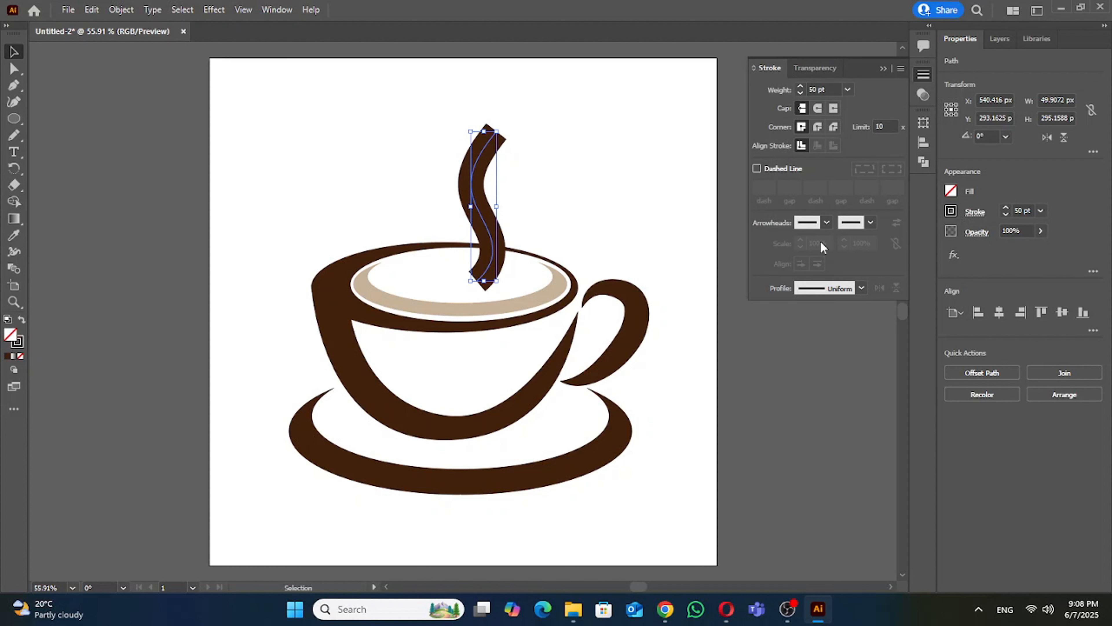
click(815, 289)
click(814, 327)
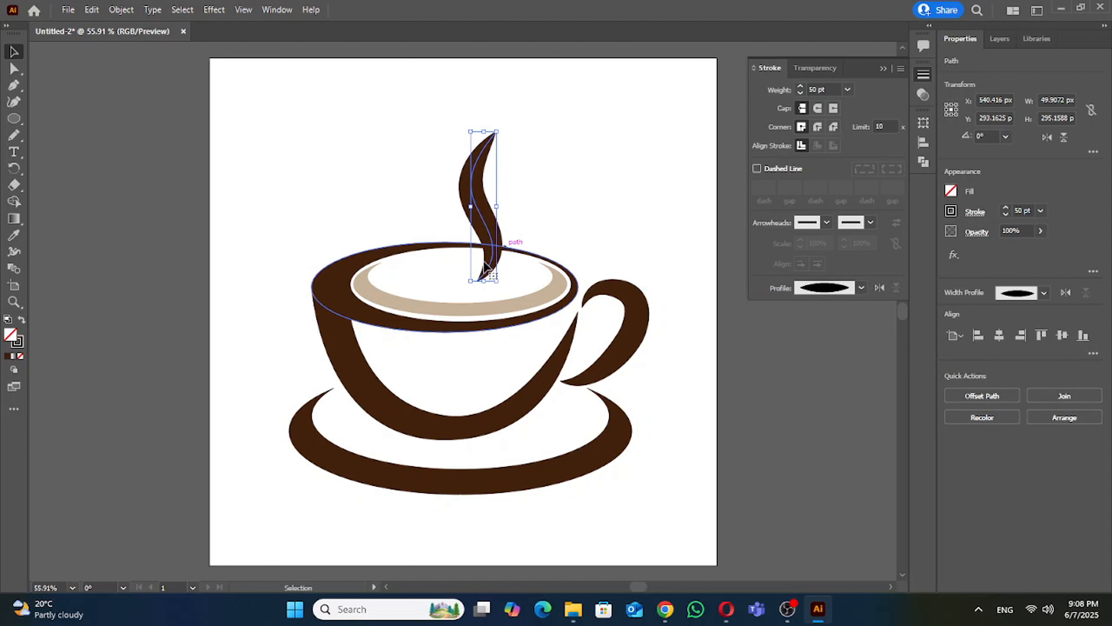
click(527, 233)
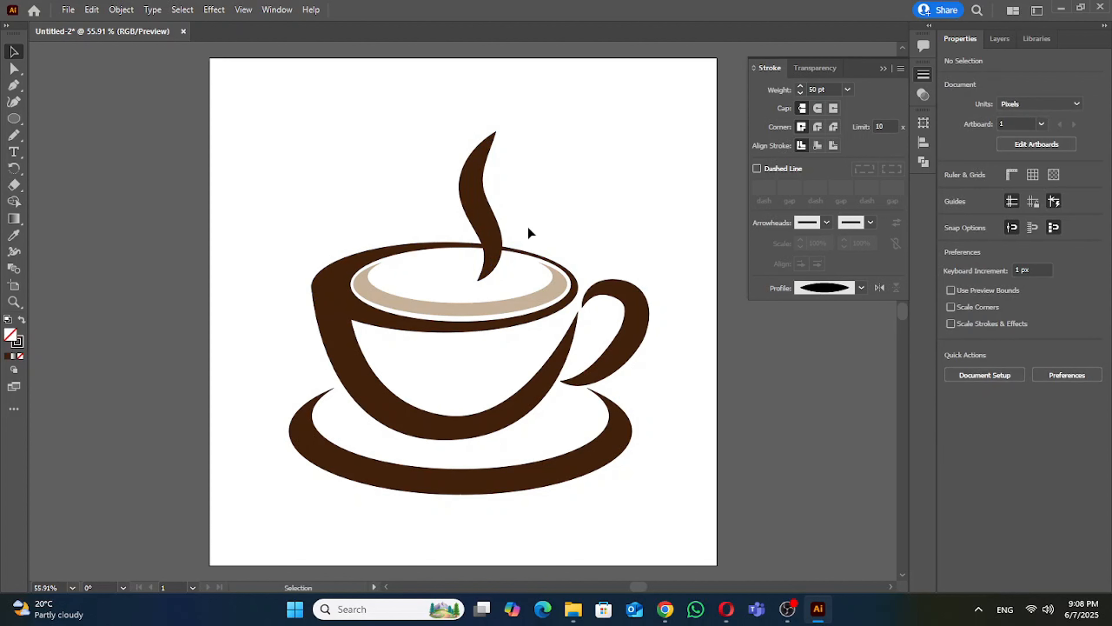
Scale the steam line up to about 57 by 335 px and set its stroke weight to 70 pt.
click(492, 224)
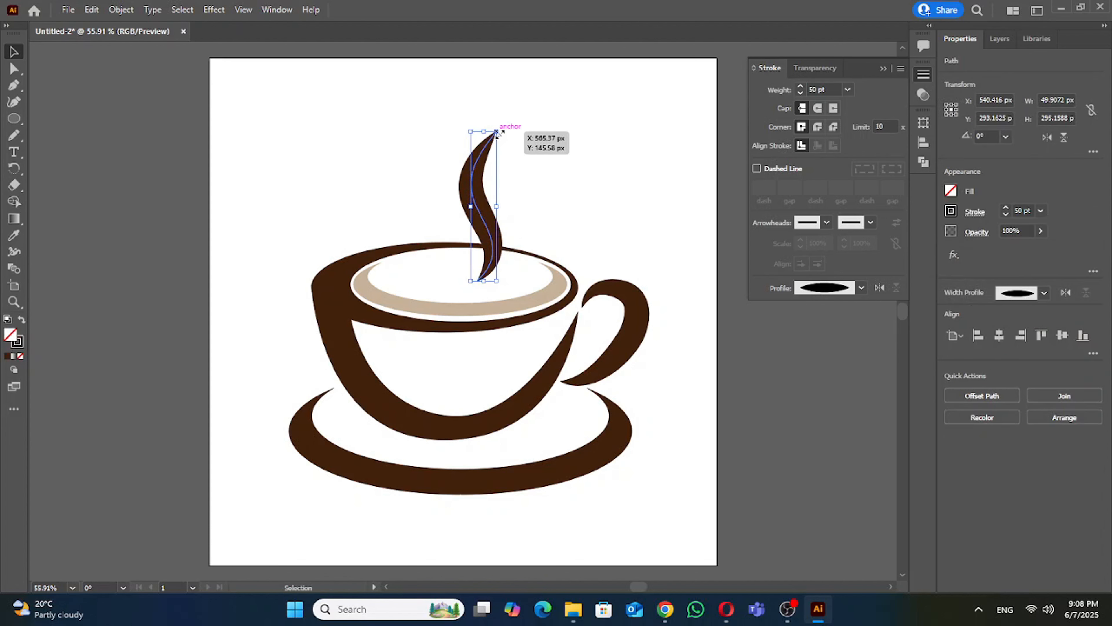
drag(496, 132, 518, 112)
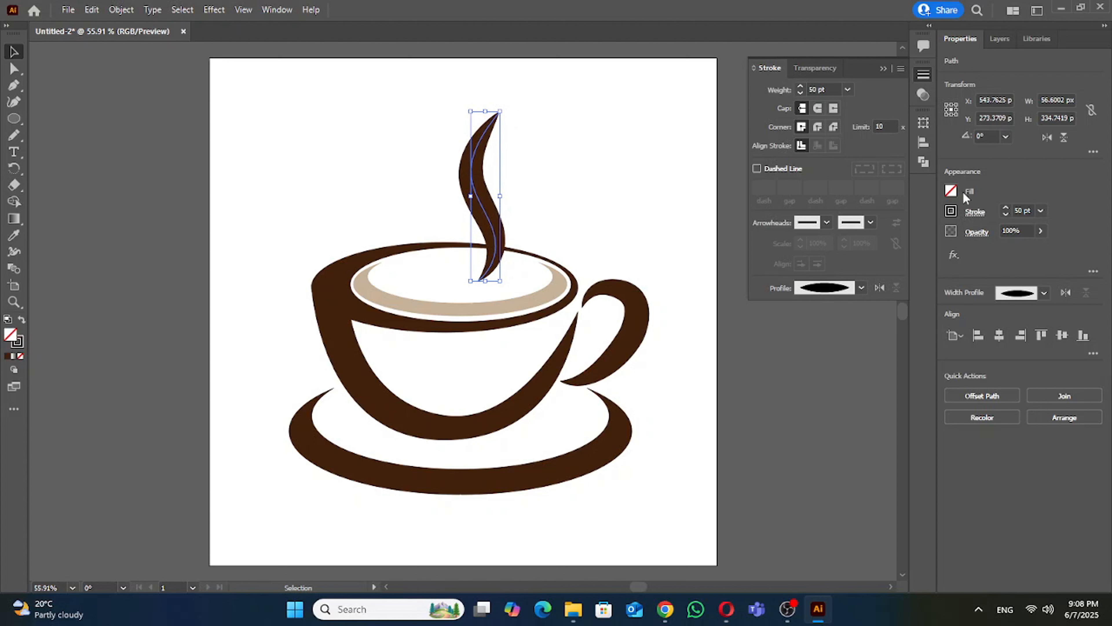
click(1006, 209)
click(1006, 209)
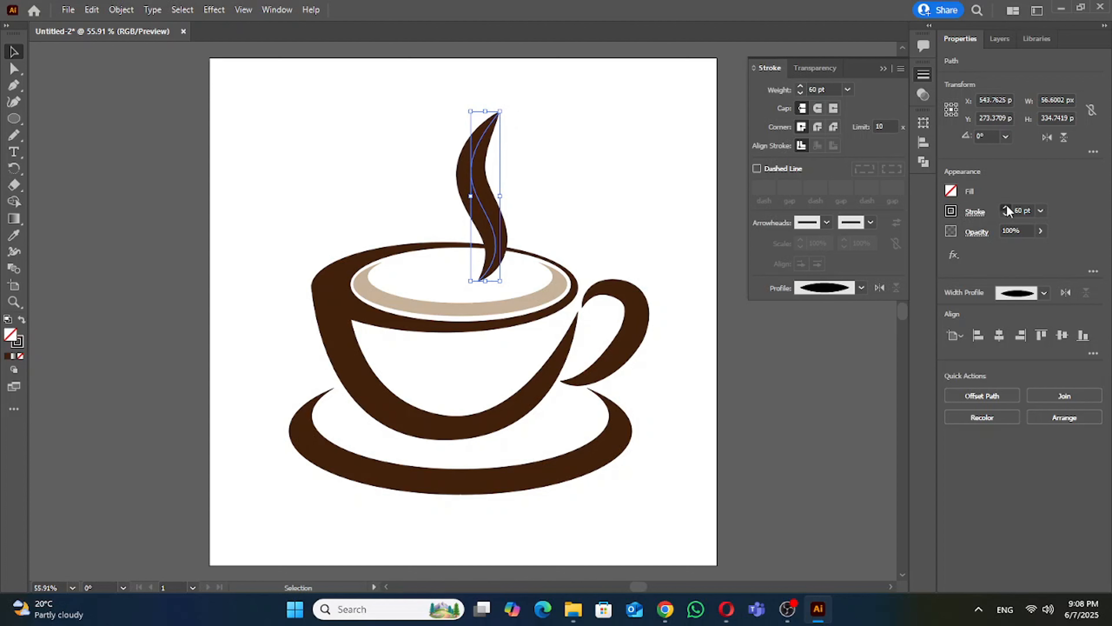
click(1006, 210)
click(1007, 209)
click(1005, 215)
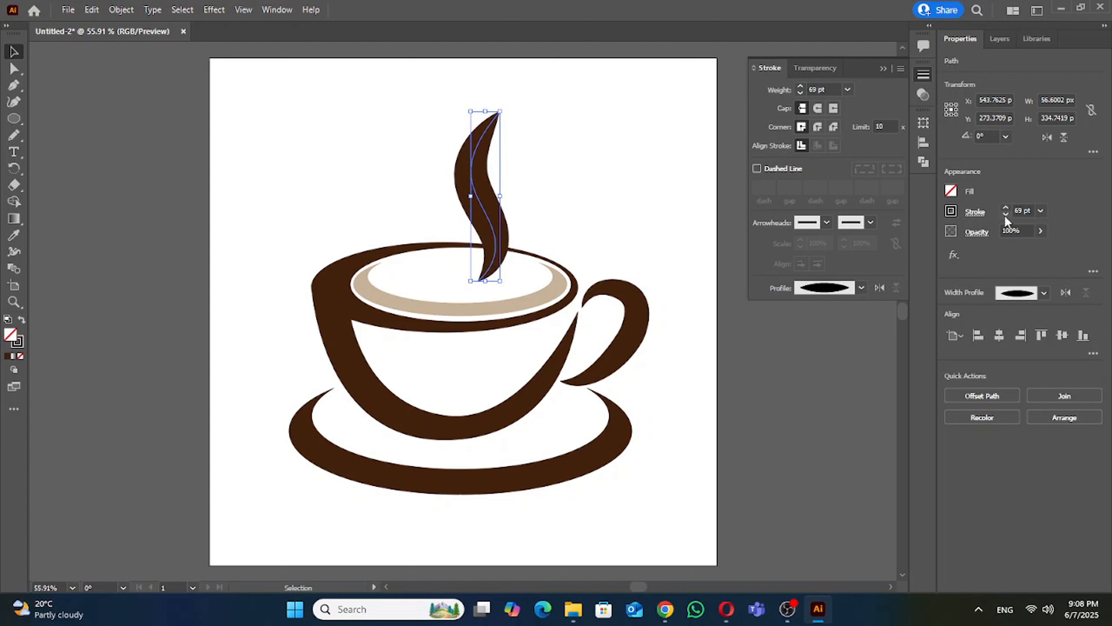
click(1005, 208)
click(574, 202)
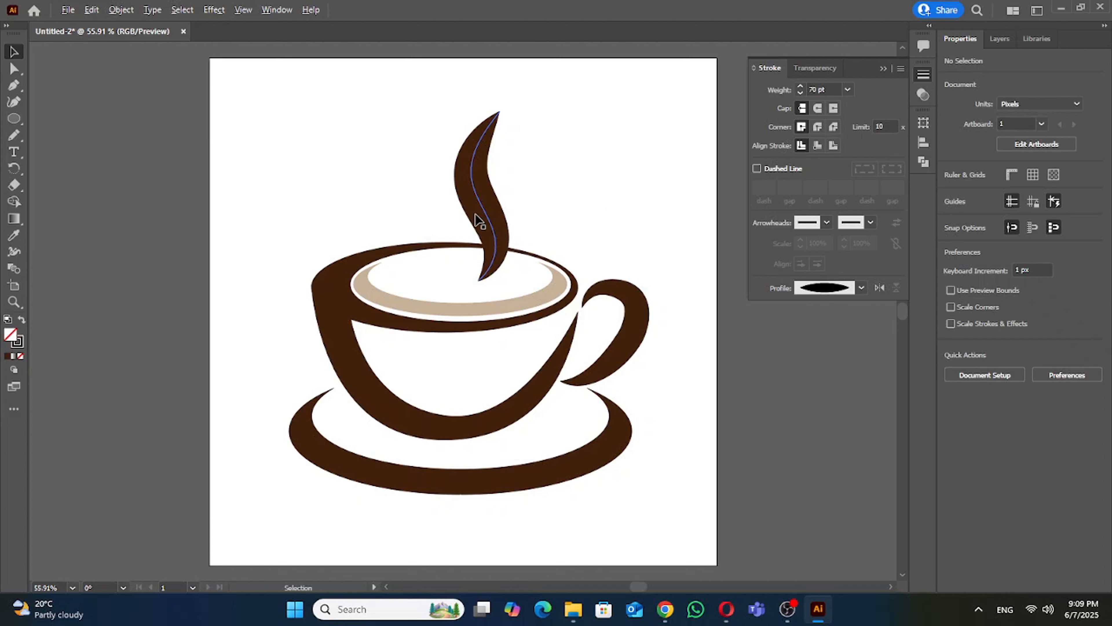
Duplicate the steam shape to its left and scale the copy down to about 45 by 263 px, close beside the original.
drag(480, 219, 420, 233)
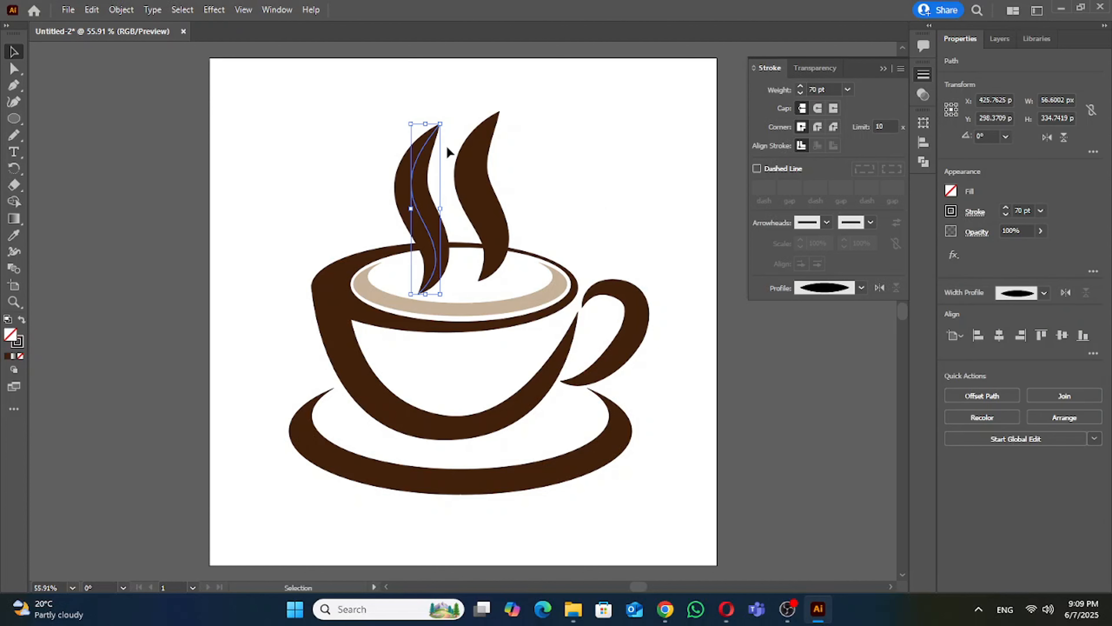
mouse_move(441, 130)
mouse_down()
mouse_move(434, 116)
mouse_move(427, 154)
mouse_move(435, 144)
mouse_up()
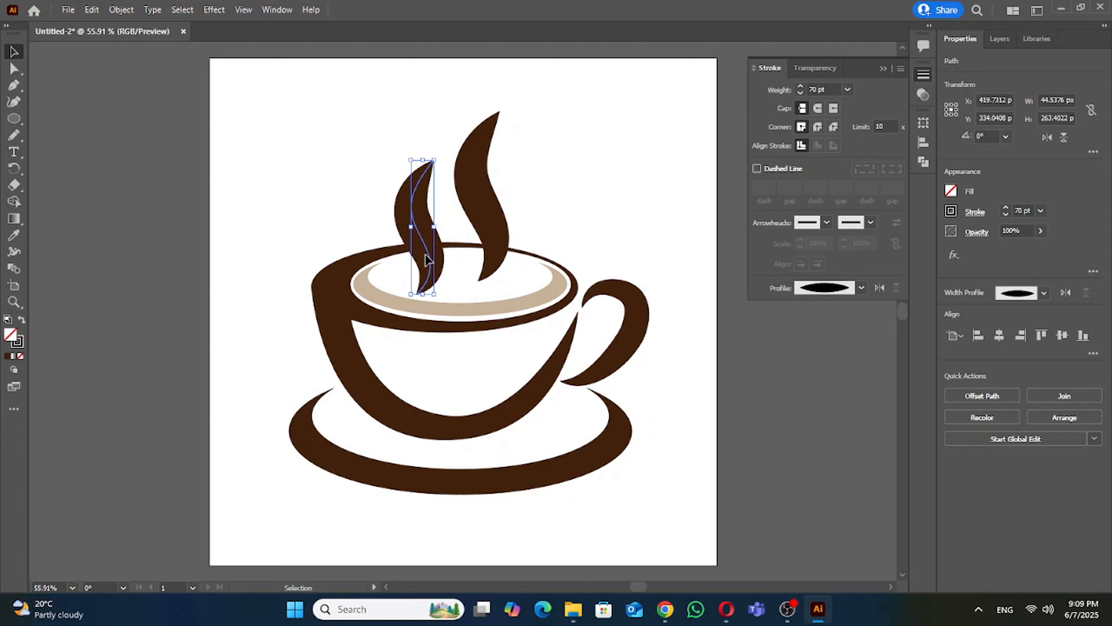
drag(425, 256, 436, 251)
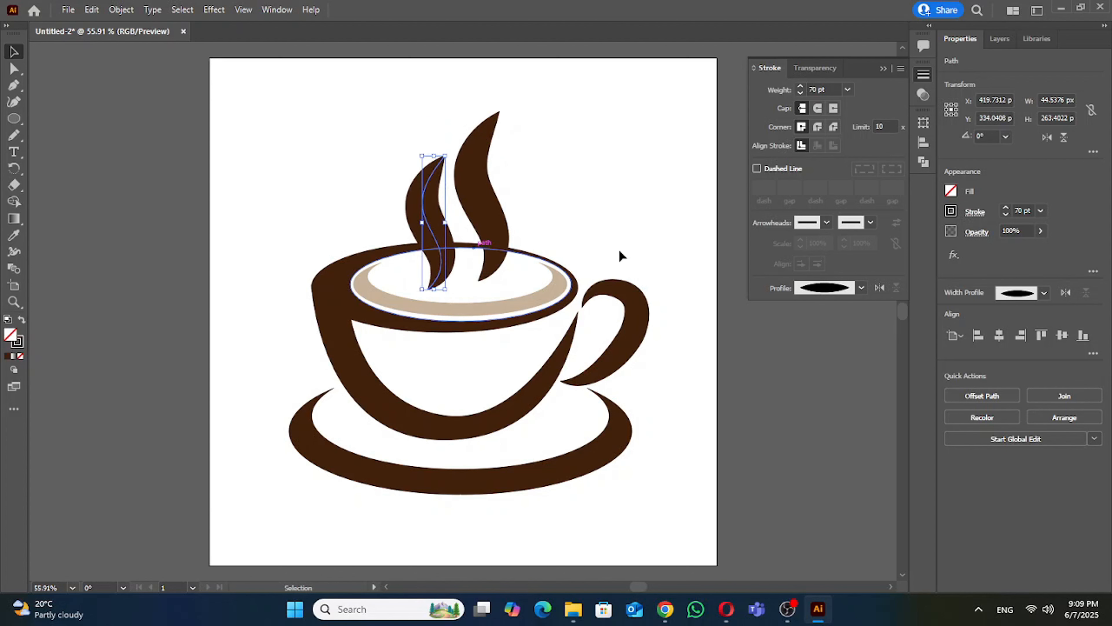
Set the smaller steam shape's stroke weight to 55 pt.
click(1009, 215)
click(1009, 215)
click(1009, 214)
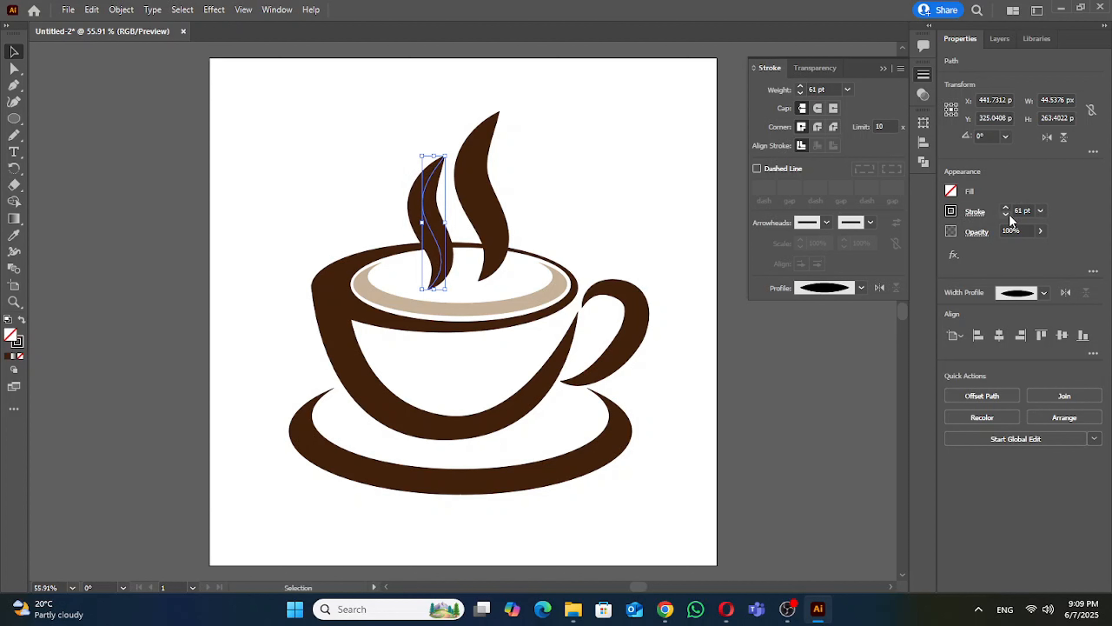
click(1008, 214)
click(1007, 214)
click(1006, 215)
click(1006, 214)
click(1006, 214)
click(1006, 214)
click(1006, 214)
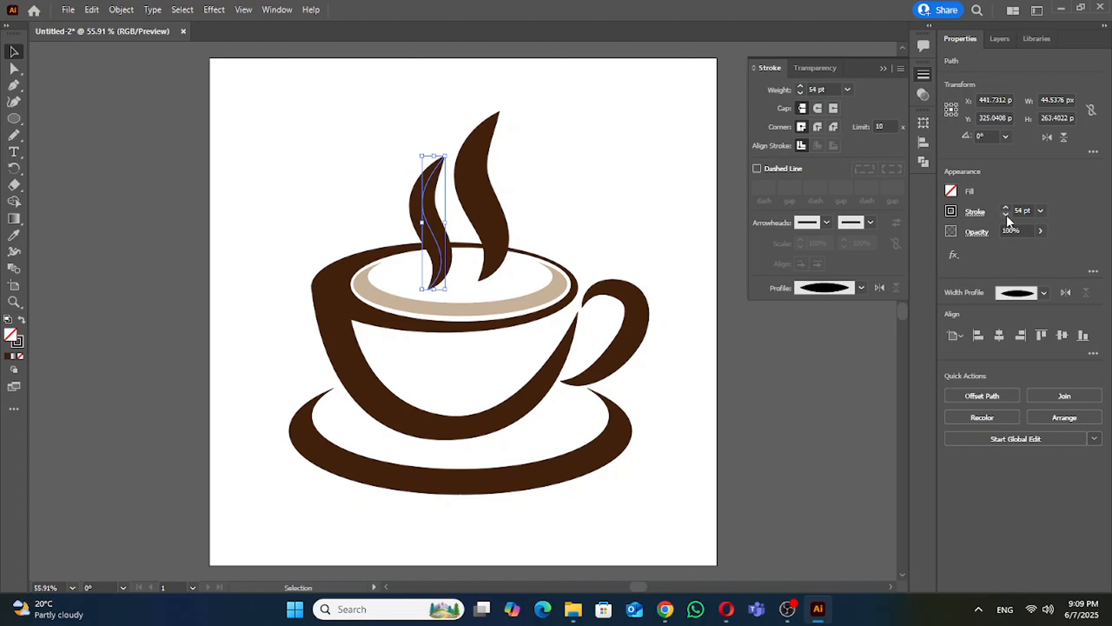
click(1005, 206)
Shorten the smaller steam shape to about 239 px tall and reposition both steam shapes so they rise side by side from the cup's centre.
mouse_move(436, 154)
mouse_down()
mouse_move(436, 178)
mouse_move(436, 168)
mouse_up()
drag(440, 250, 425, 249)
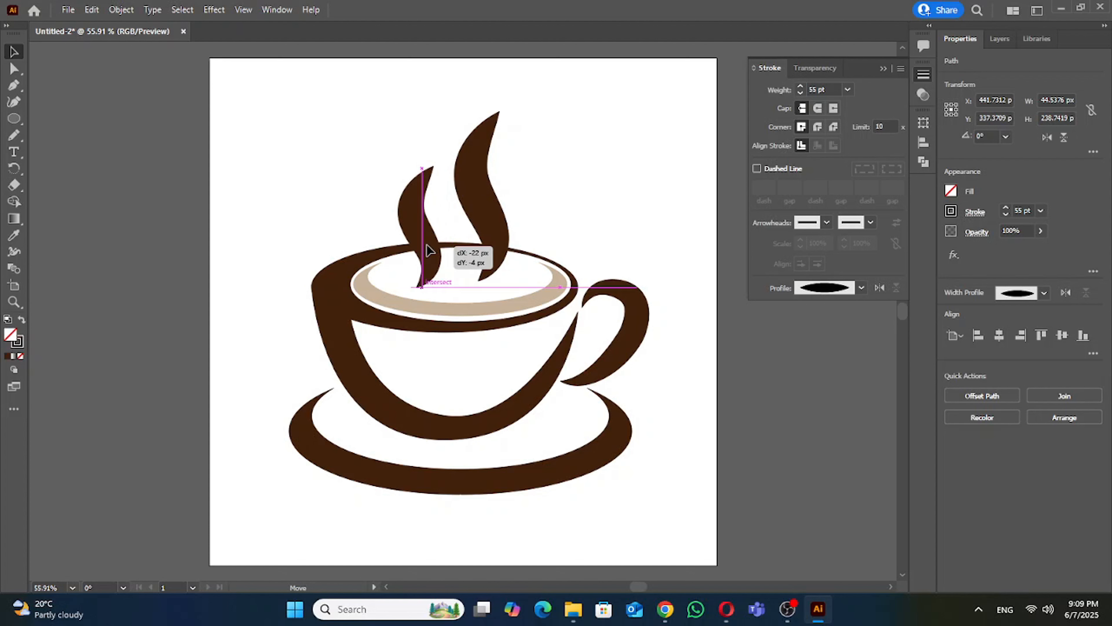
mouse_move(497, 246)
mouse_down()
mouse_move(482, 249)
mouse_move(490, 258)
mouse_move(486, 248)
mouse_up()
click(547, 192)
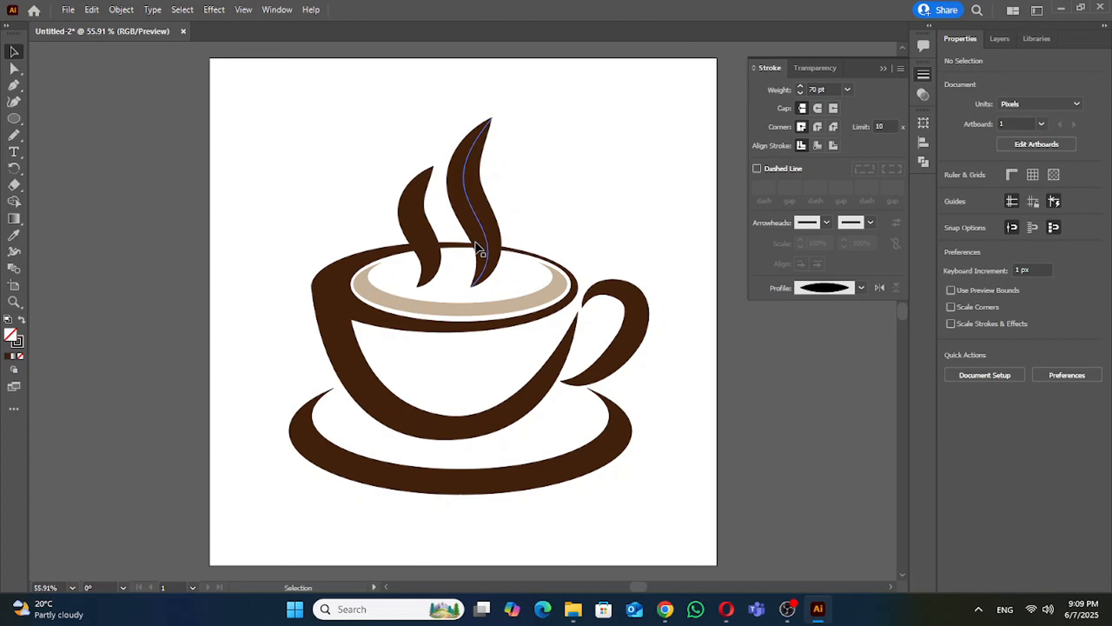
drag(478, 250, 433, 262)
click(551, 228)
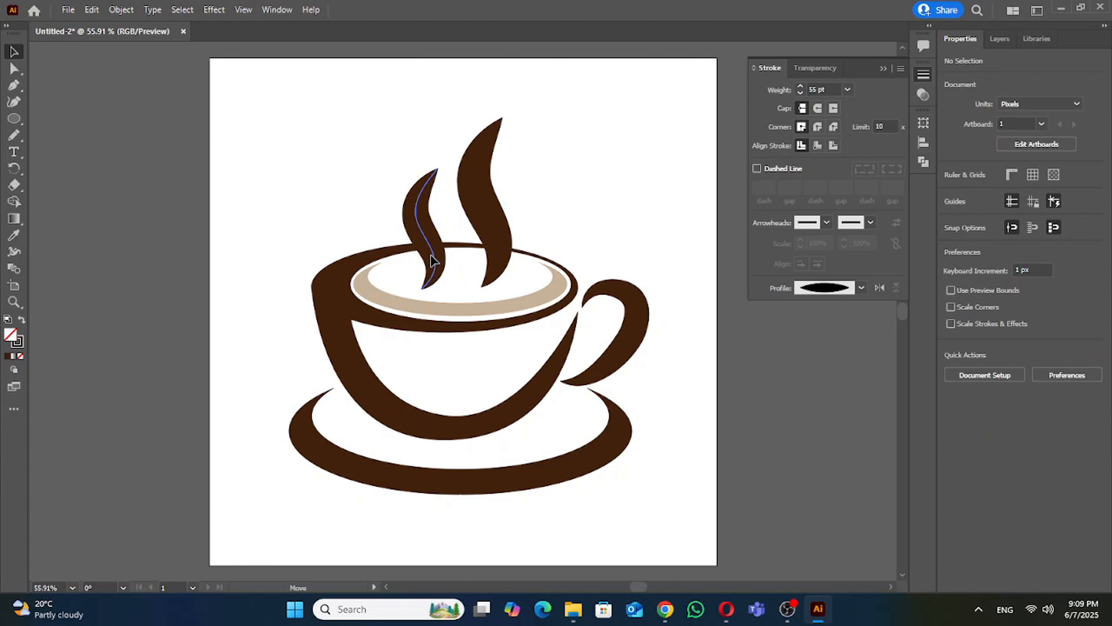
drag(437, 255, 488, 259)
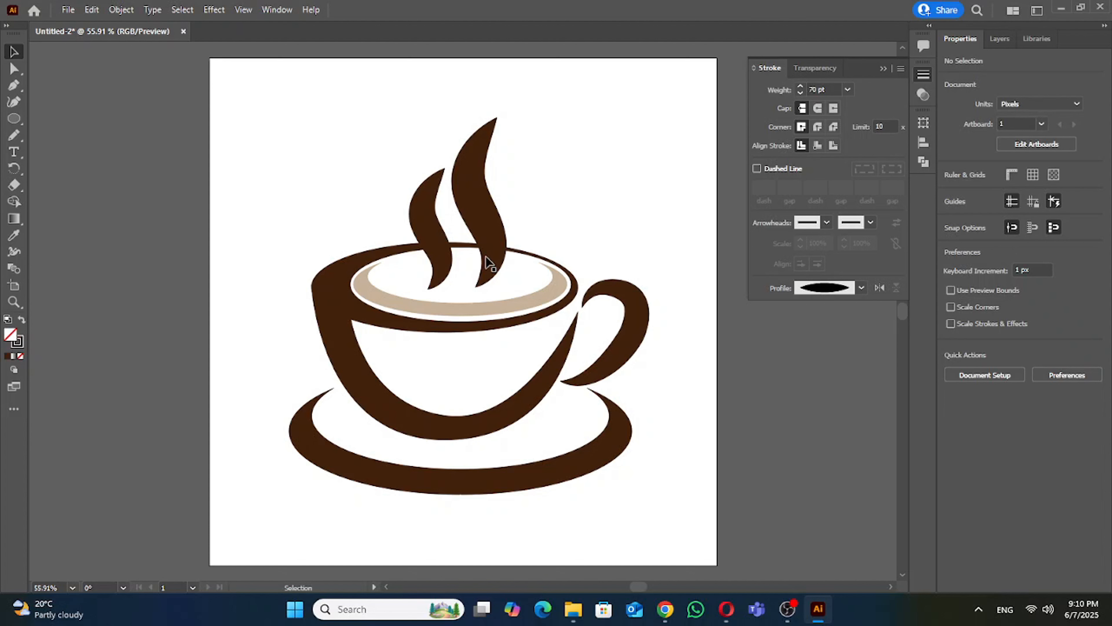
click(467, 256)
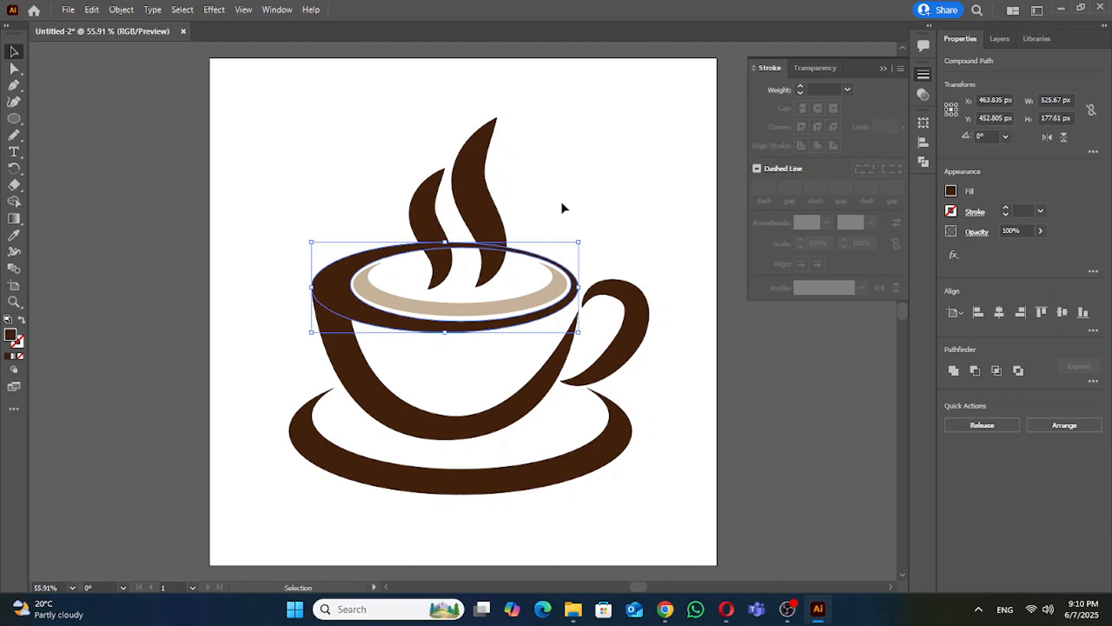
Remove the piece of the back rim lying between the two steam shapes with the Shape Builder tool.
drag(370, 169, 537, 268)
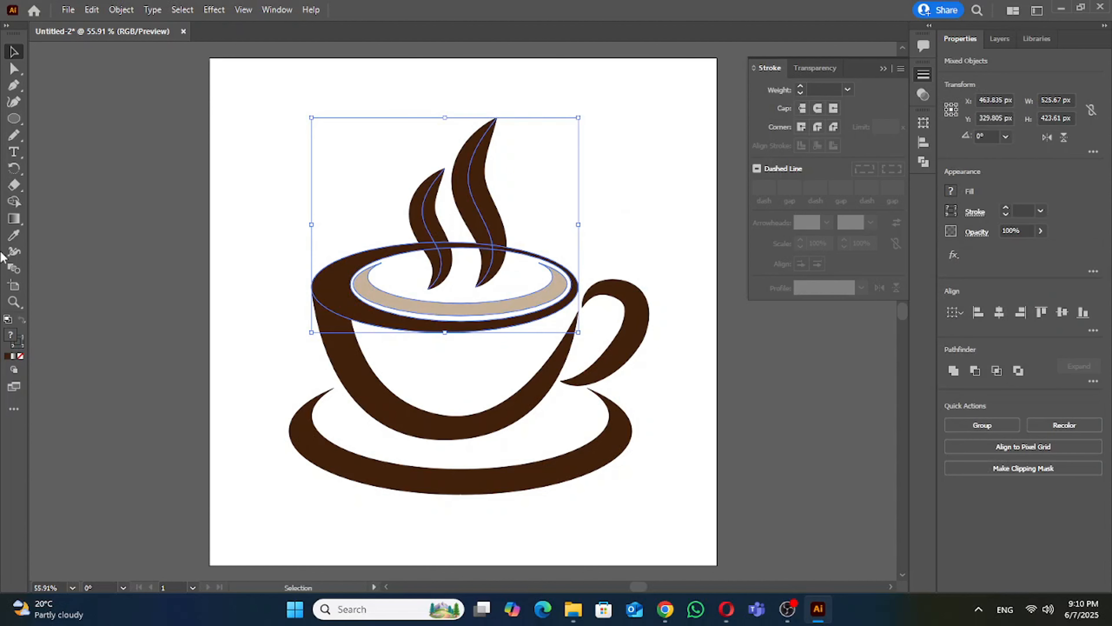
click(15, 202)
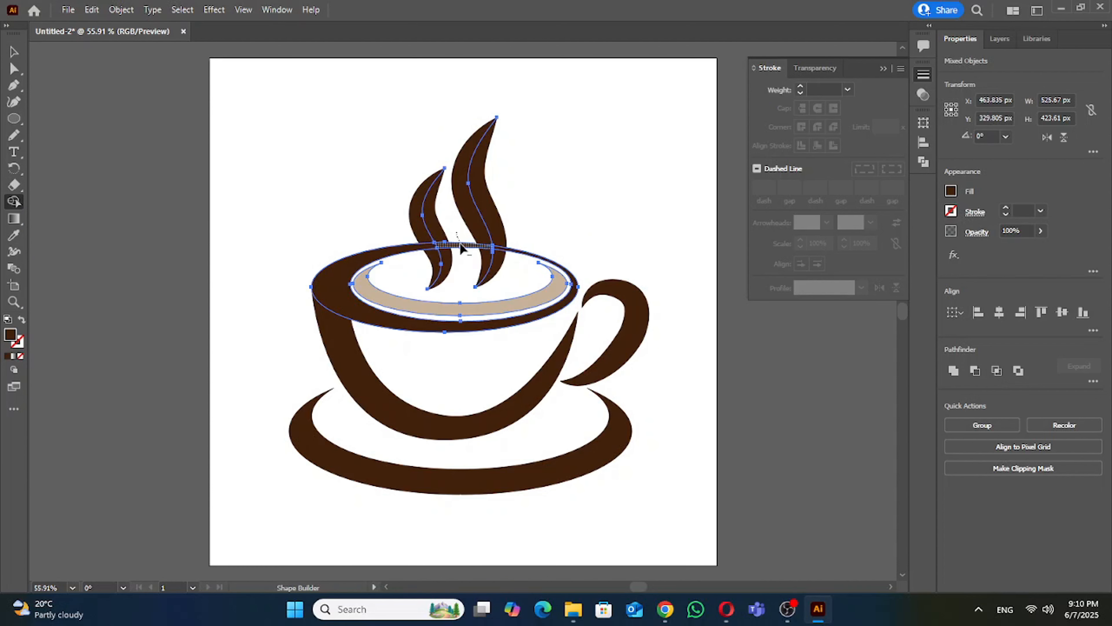
drag(460, 243, 463, 247)
key(v)
click(656, 195)
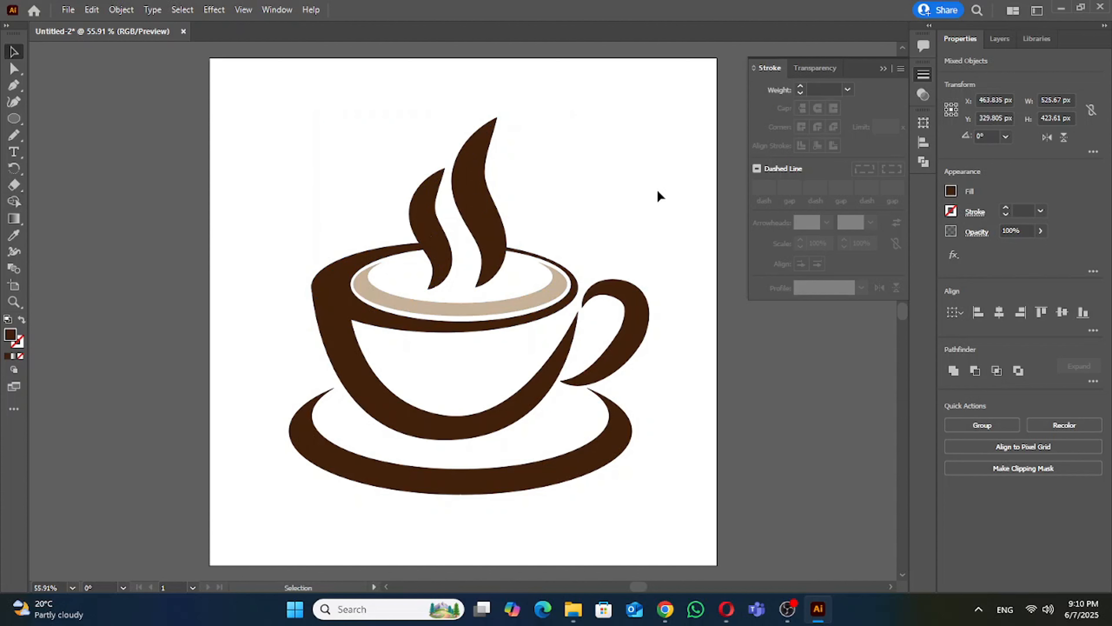
Draw an upright brown ellipse of about 100 by 143 px in the empty upper-left area of the artboard.
key(a)
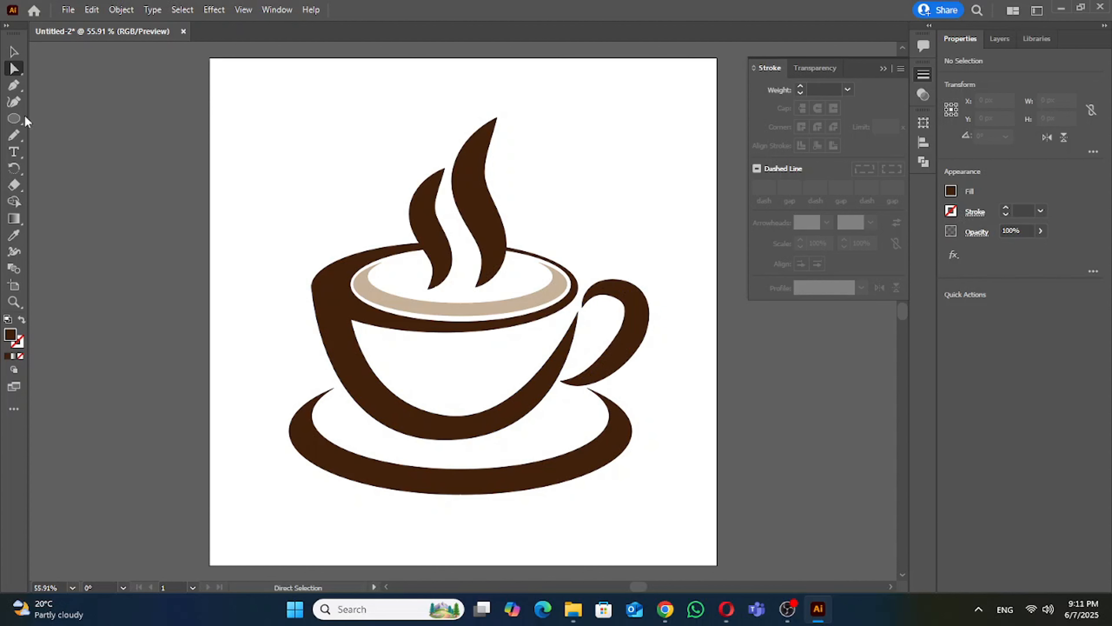
click(16, 120)
drag(261, 116, 311, 186)
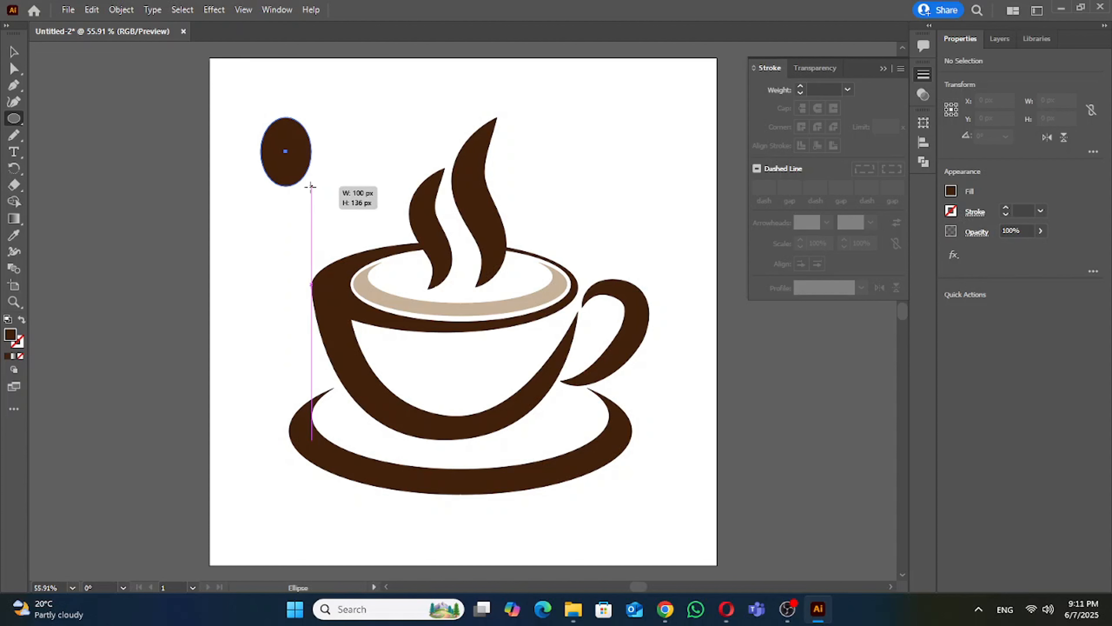
drag(311, 186, 311, 190)
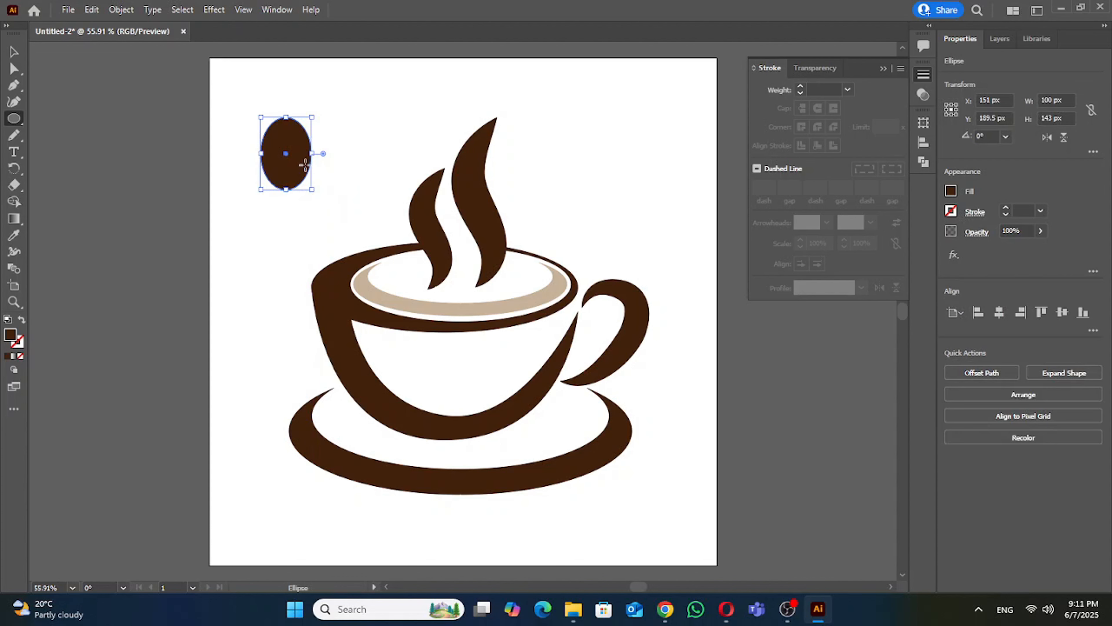
key(v)
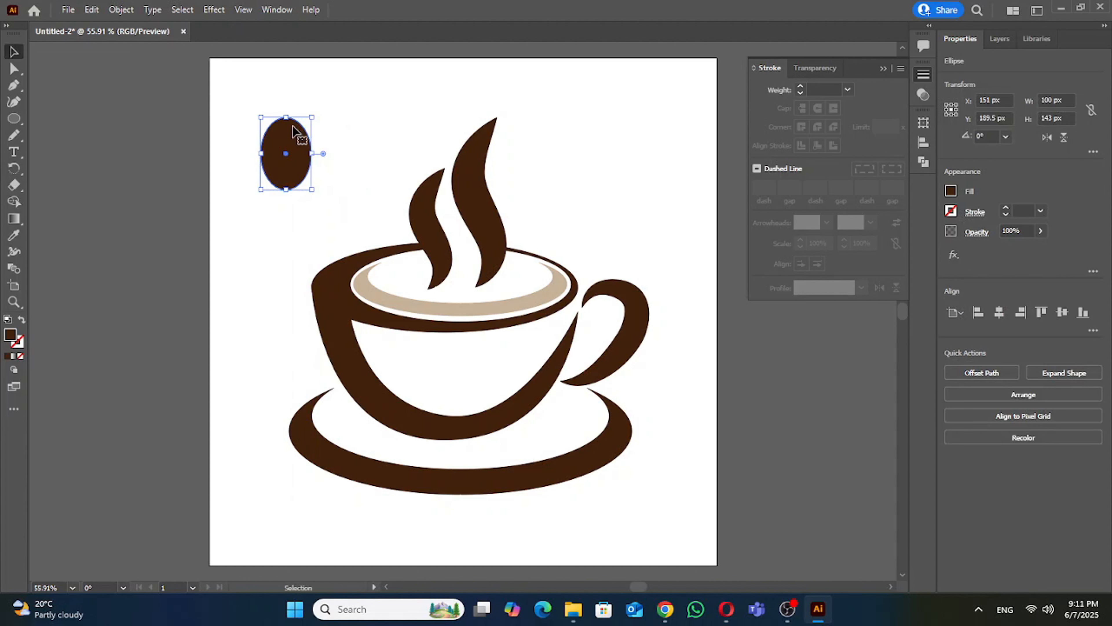
click(367, 116)
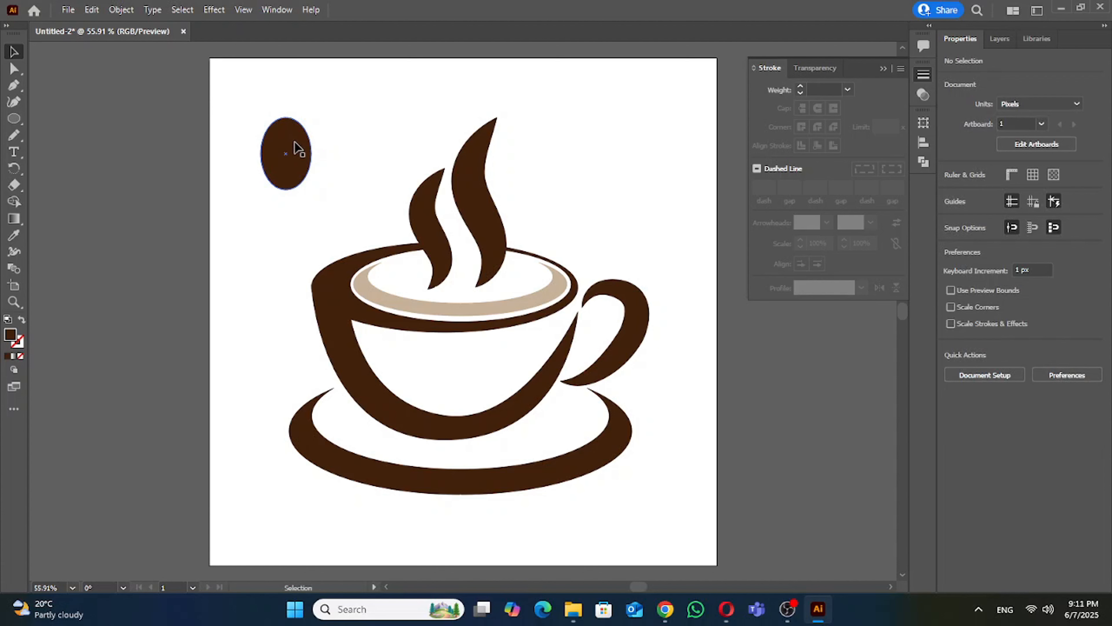
Draw an S-shaped Pen path down the ellipse from its top point through its centre to its bottom point.
click(13, 86)
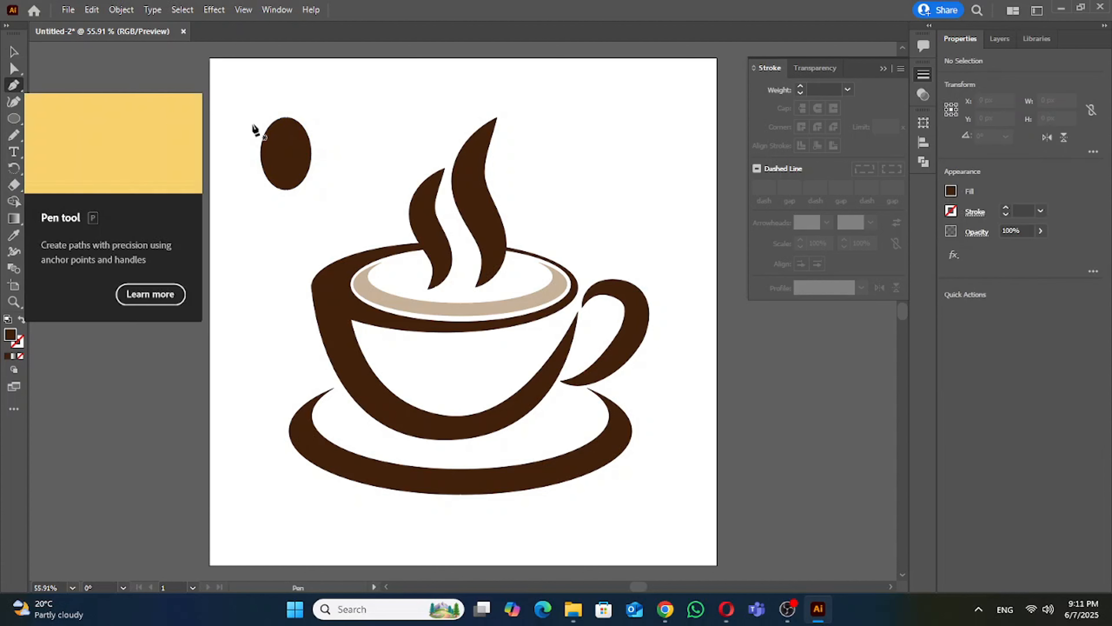
click(286, 117)
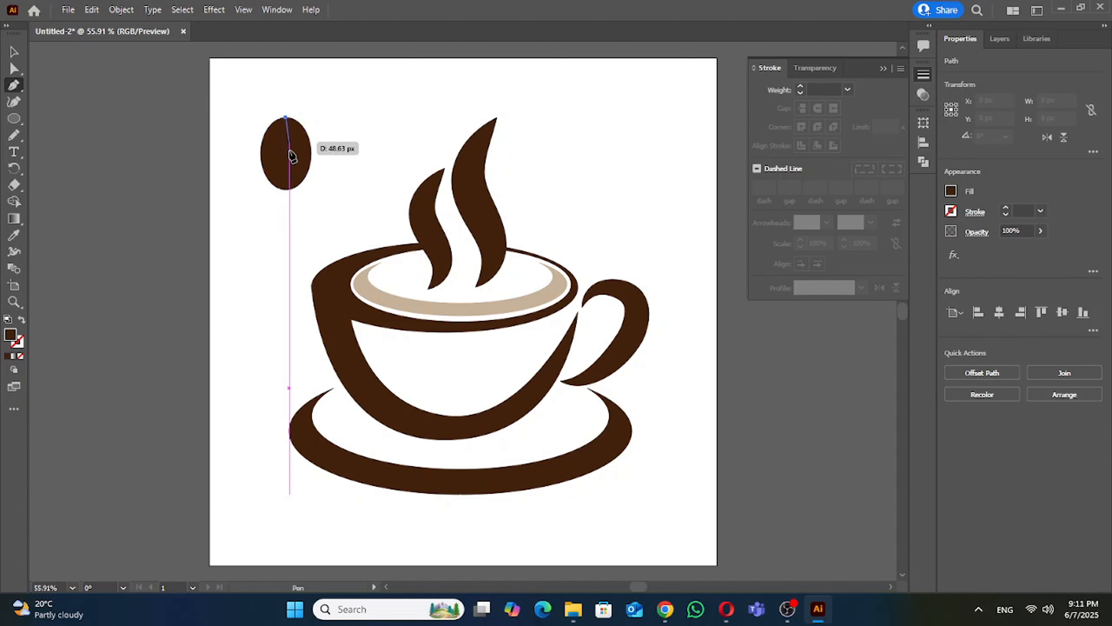
drag(286, 154, 296, 165)
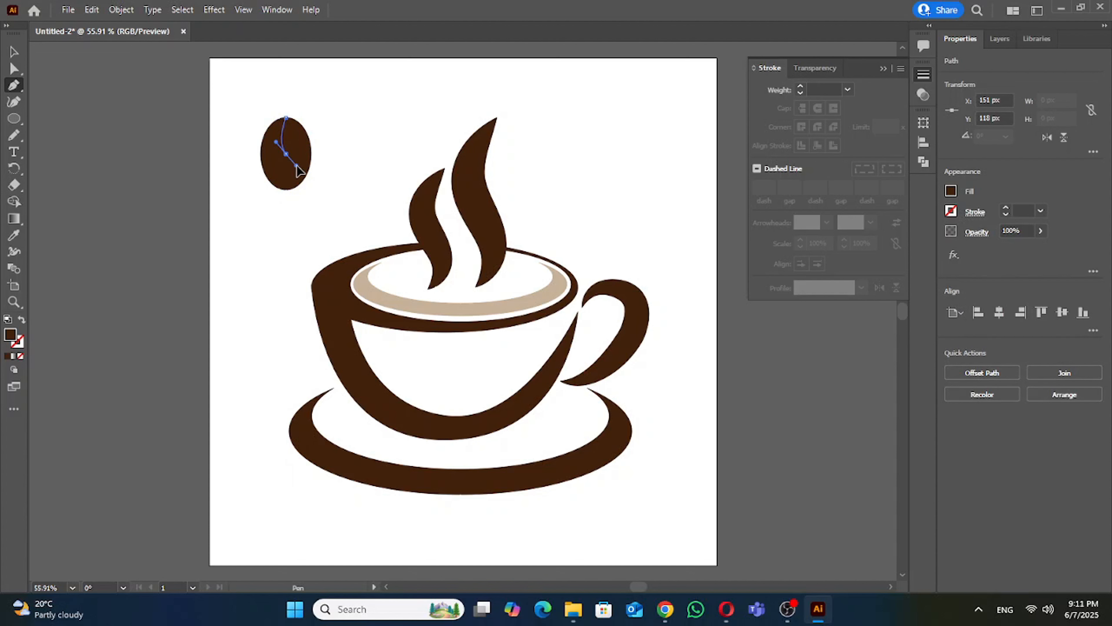
click(287, 189)
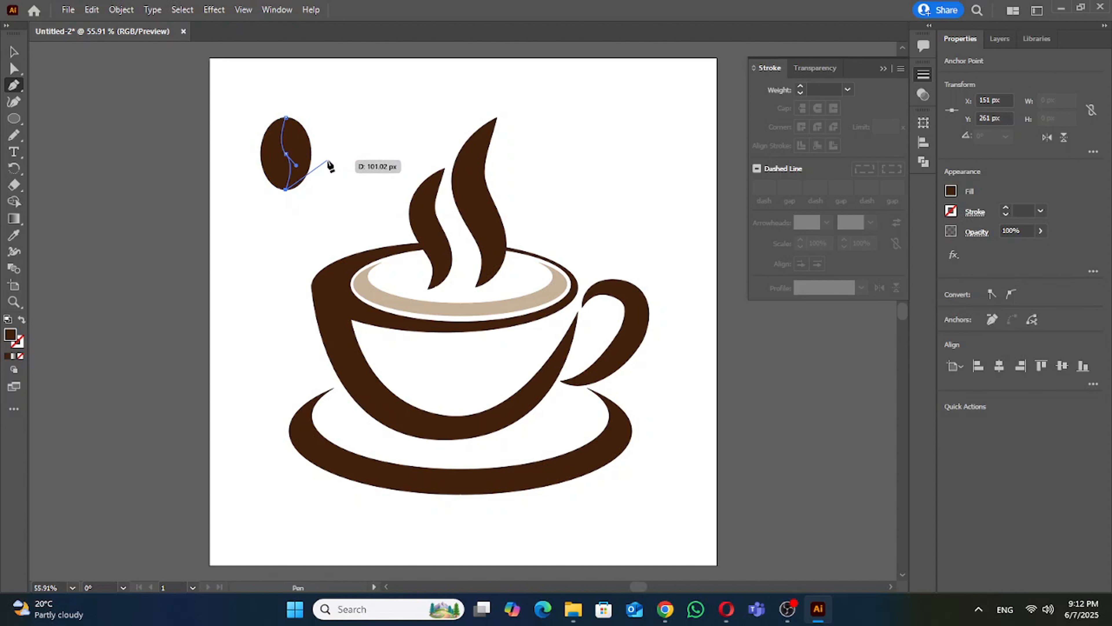
key(v)
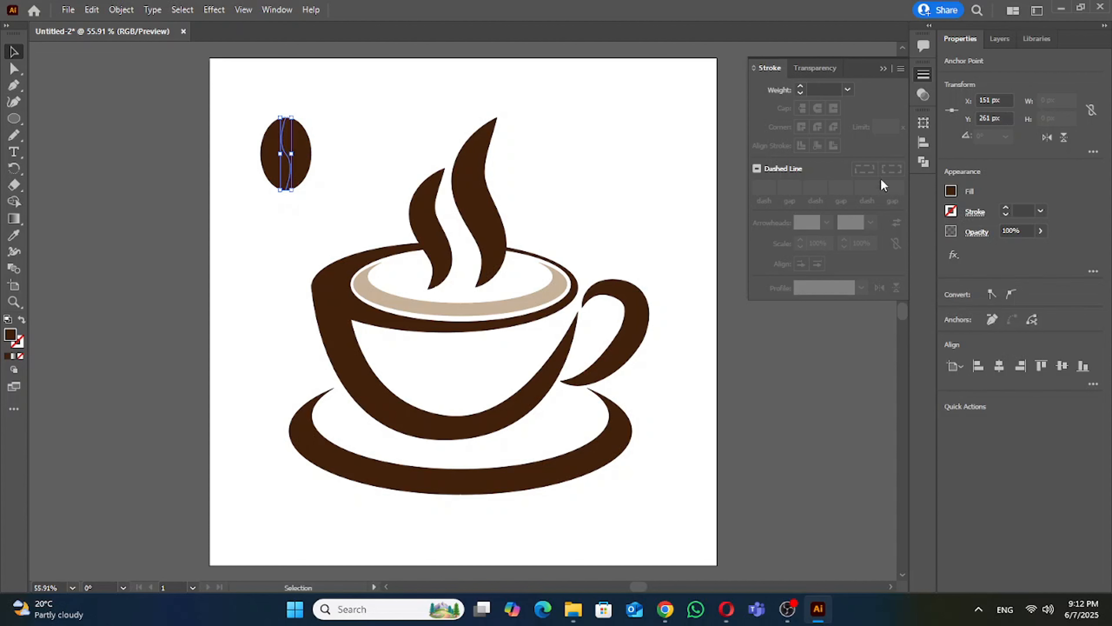
Set the S-shaped path's fill to none and its stroke colour to white.
click(952, 192)
click(799, 240)
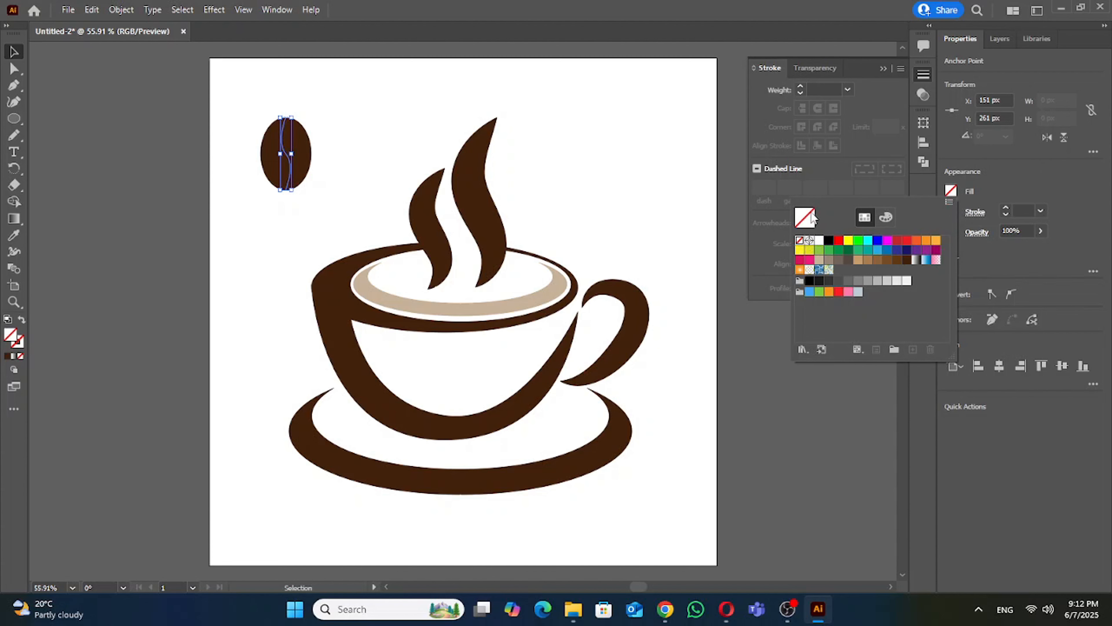
click(950, 212)
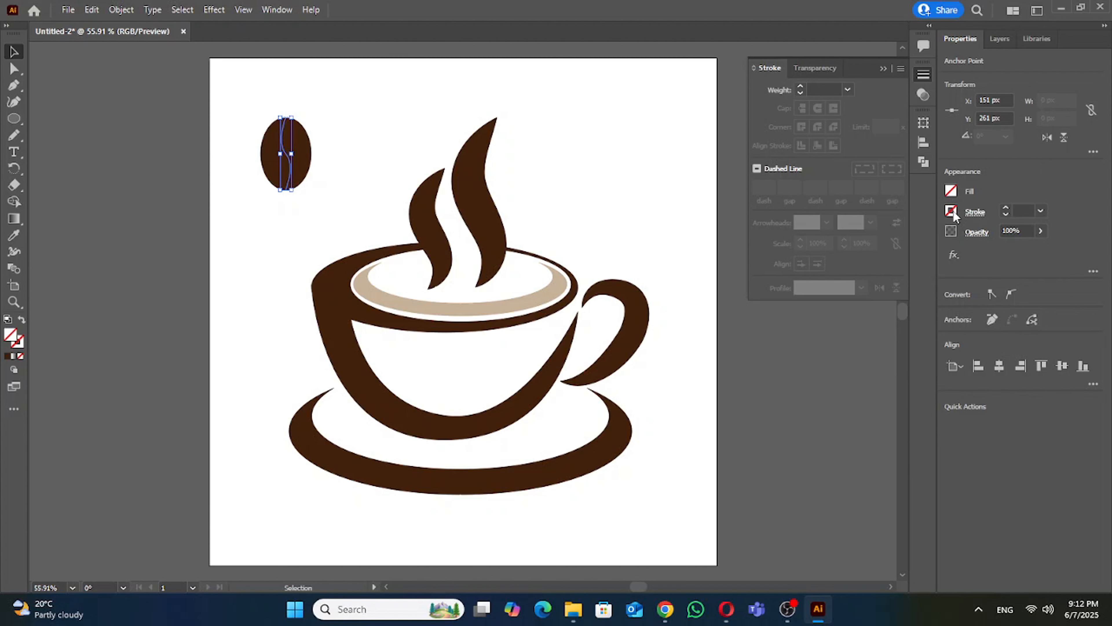
click(949, 213)
click(819, 260)
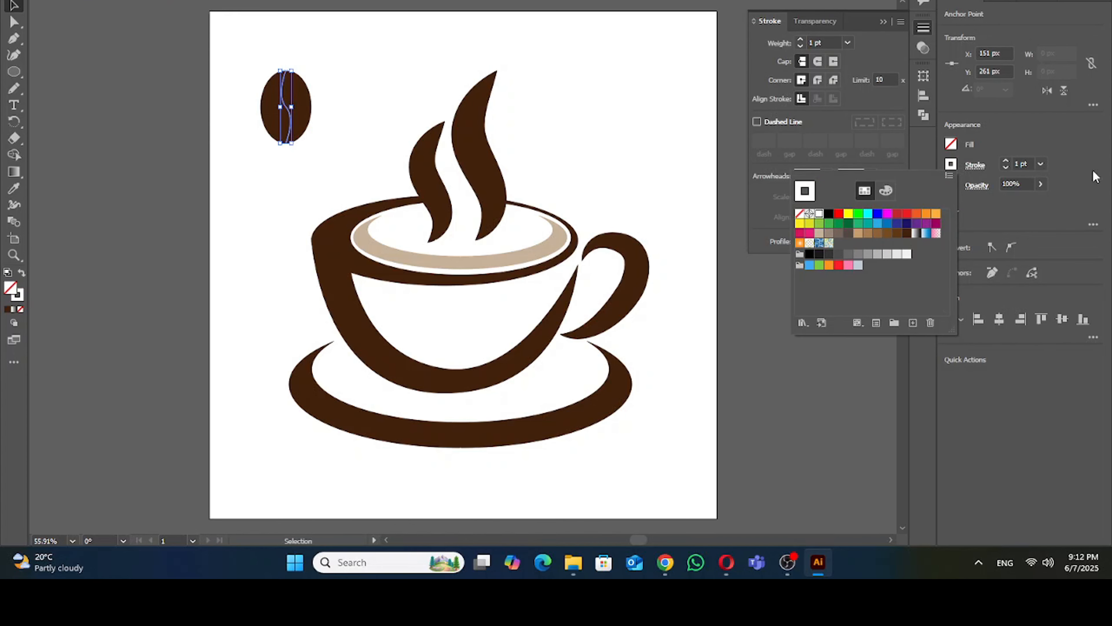
Raise the white S-curve's stroke weight to 15 pt and apply the width profile that tapers at both ends.
click(998, 145)
click(1005, 161)
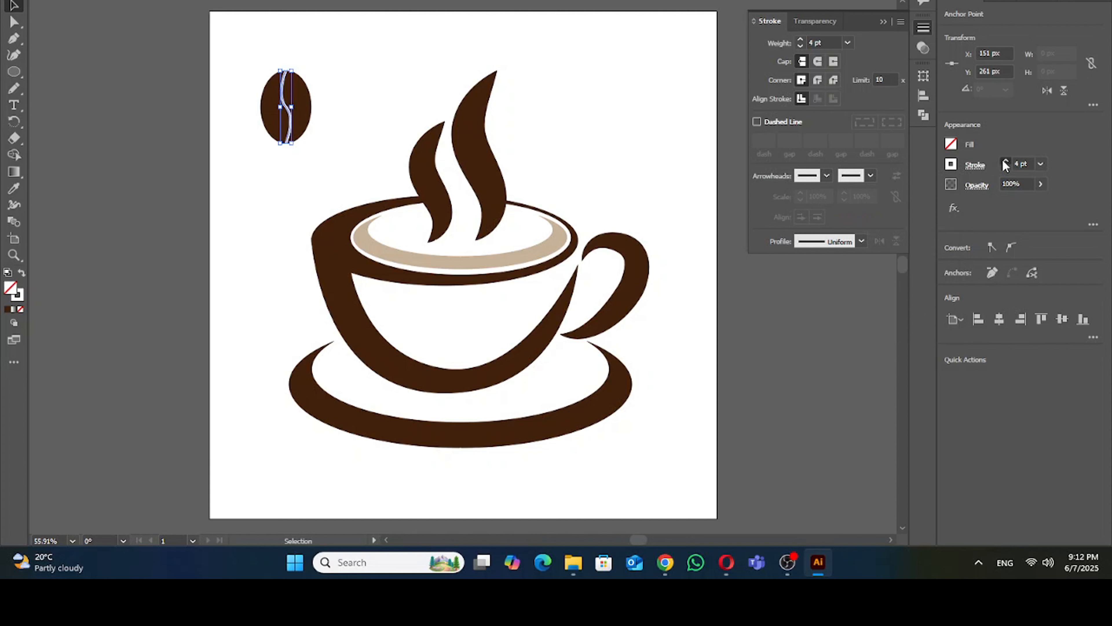
click(1005, 161)
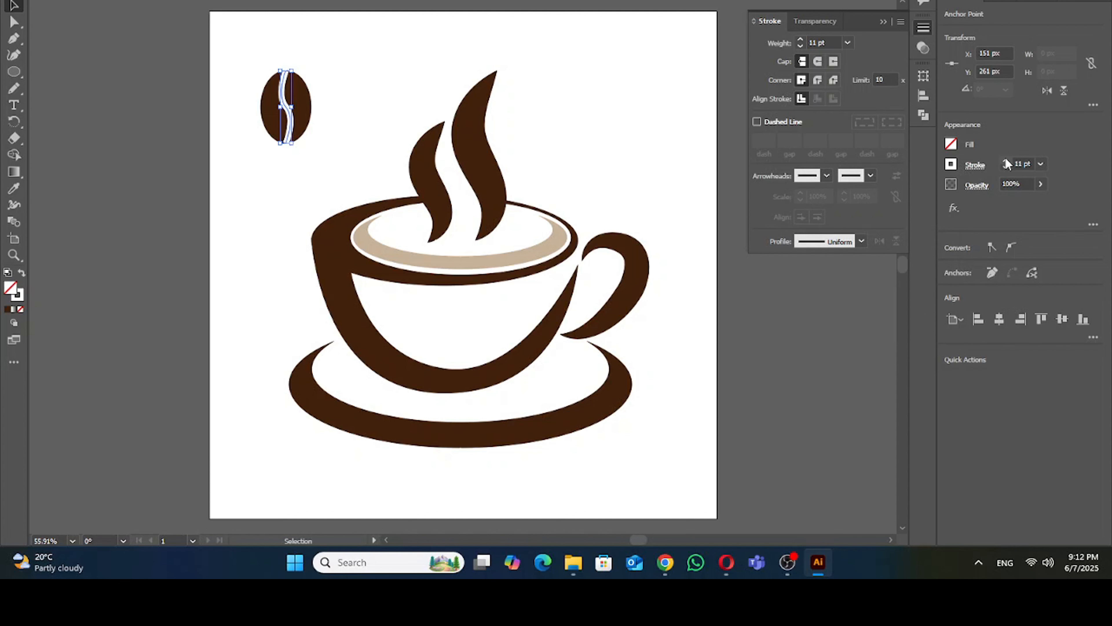
click(1005, 160)
click(1005, 161)
click(1005, 160)
click(1005, 161)
click(843, 241)
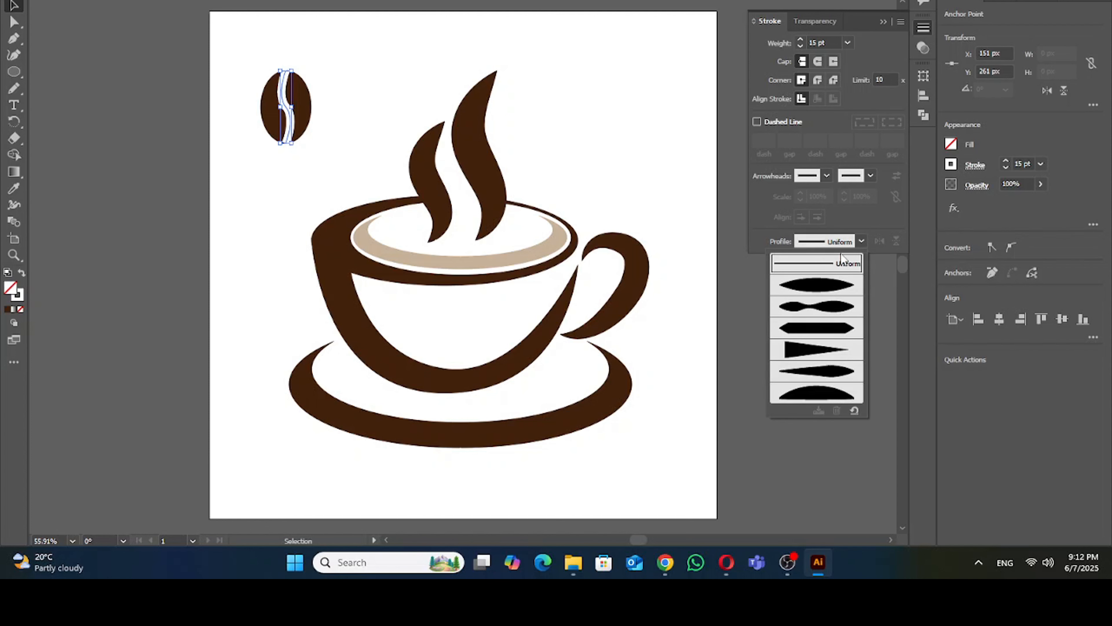
click(820, 277)
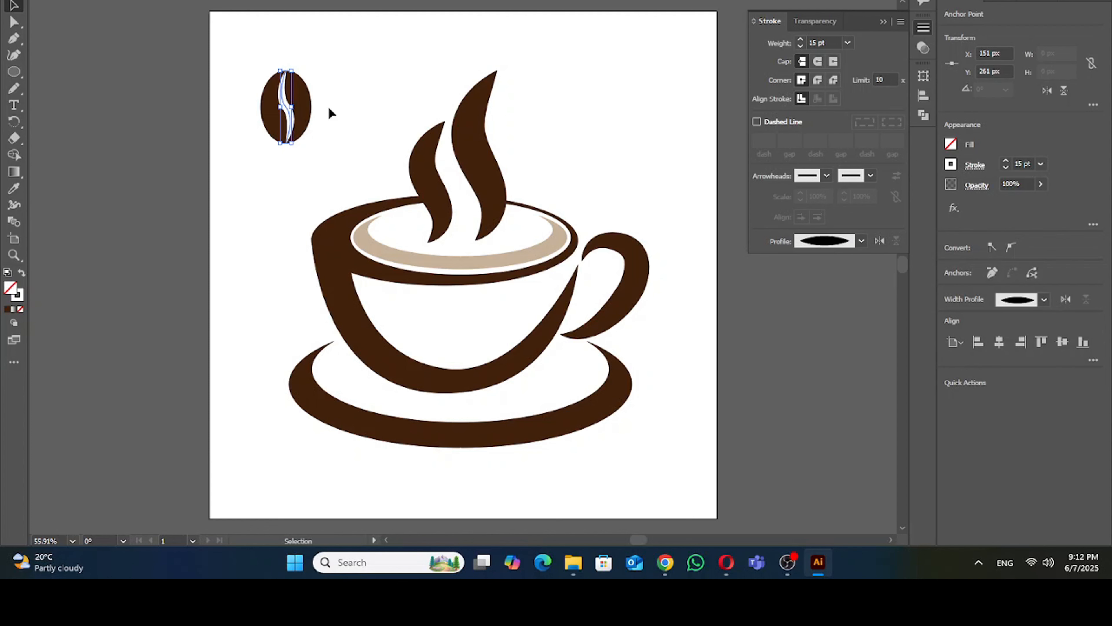
click(320, 107)
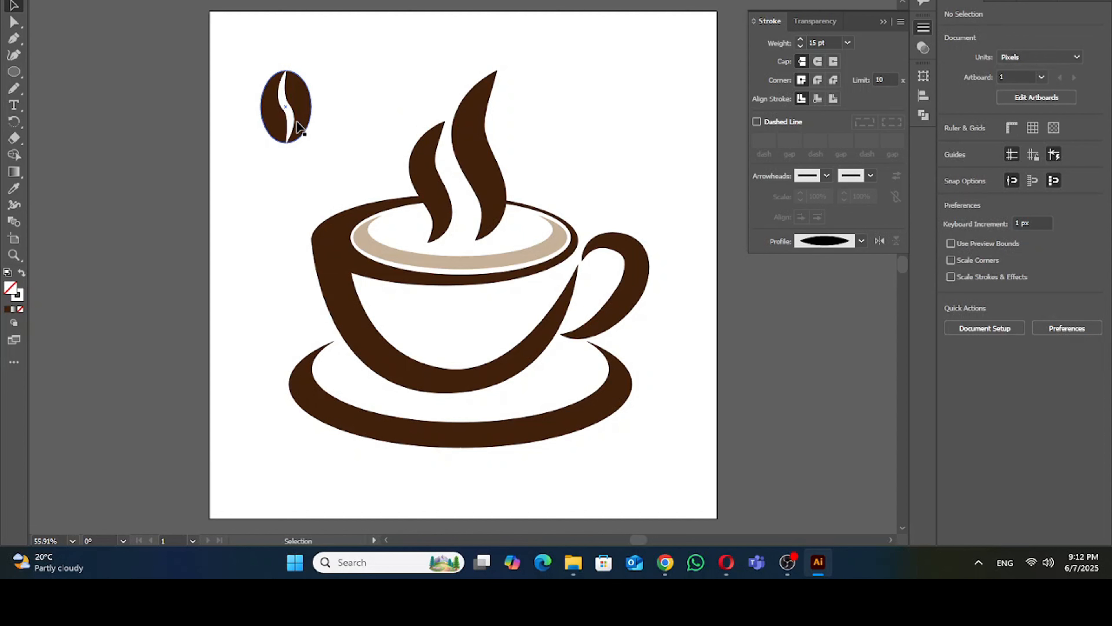
Reduce the stroke weight of the white crease in the bean to 13 pt.
click(288, 105)
click(314, 97)
click(286, 108)
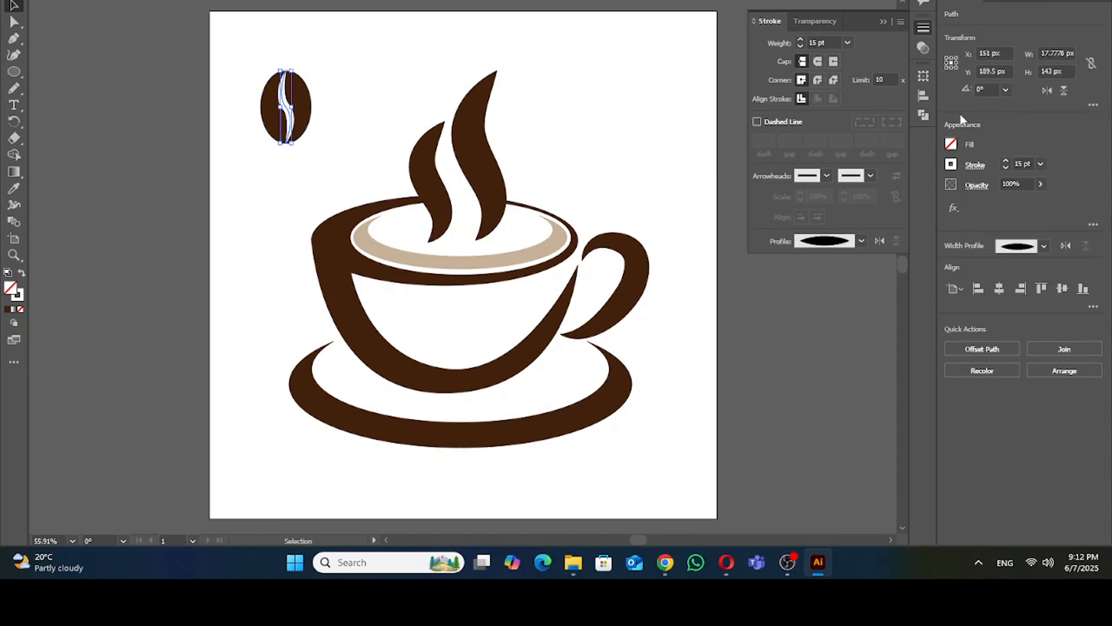
click(1007, 168)
click(1006, 168)
click(325, 134)
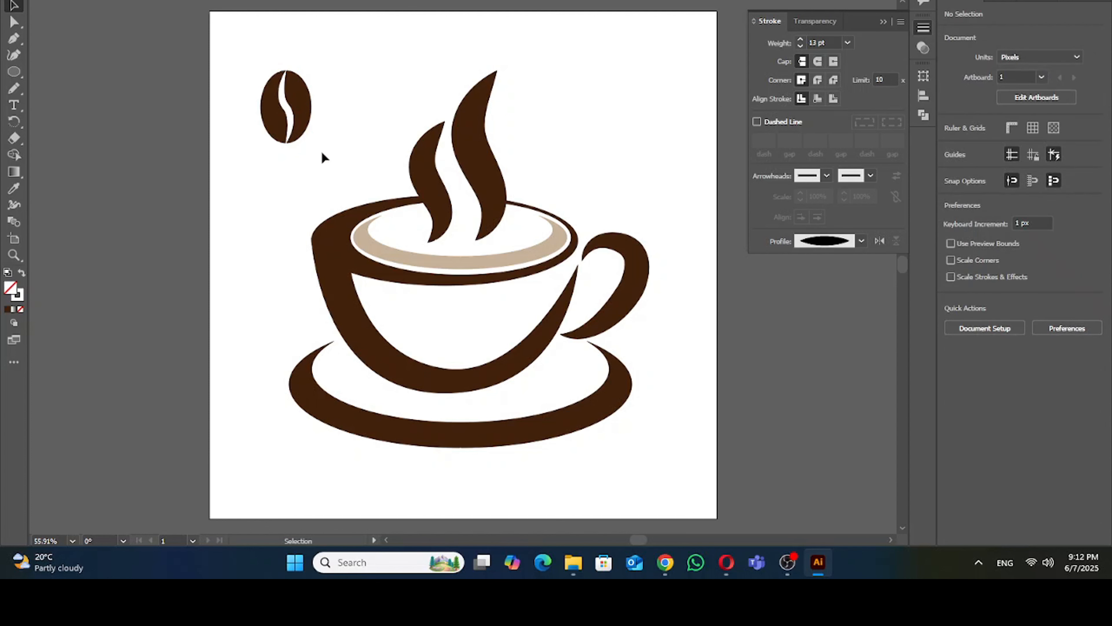
Expand the crease stroke into a filled shape and cut it out of the brown ellipse with Minus Front.
drag(245, 51, 334, 147)
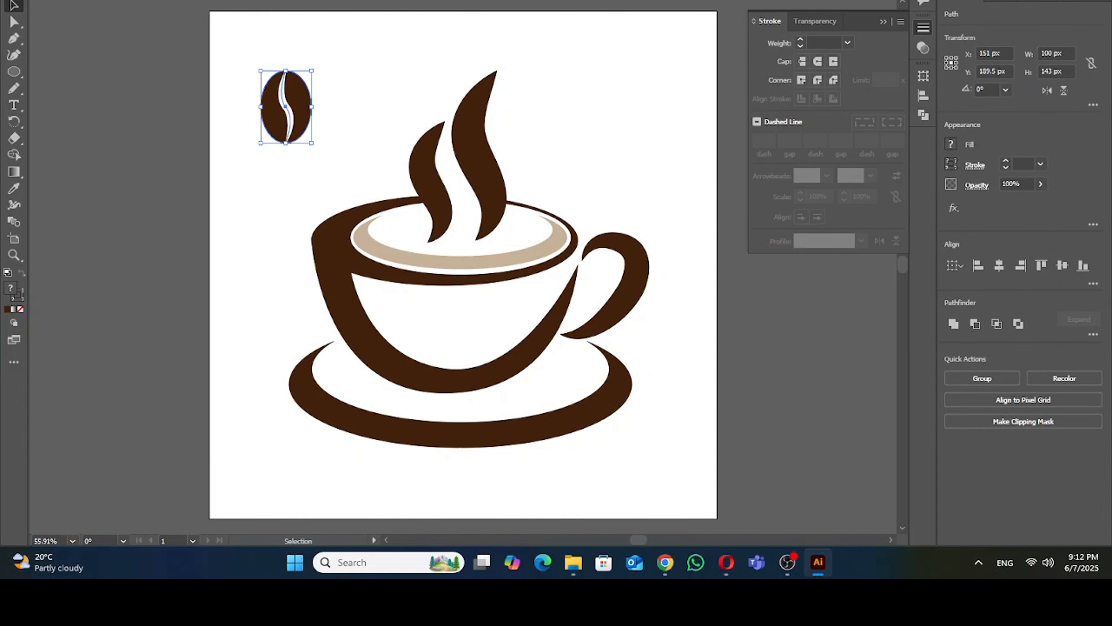
click(118, 0)
click(168, 144)
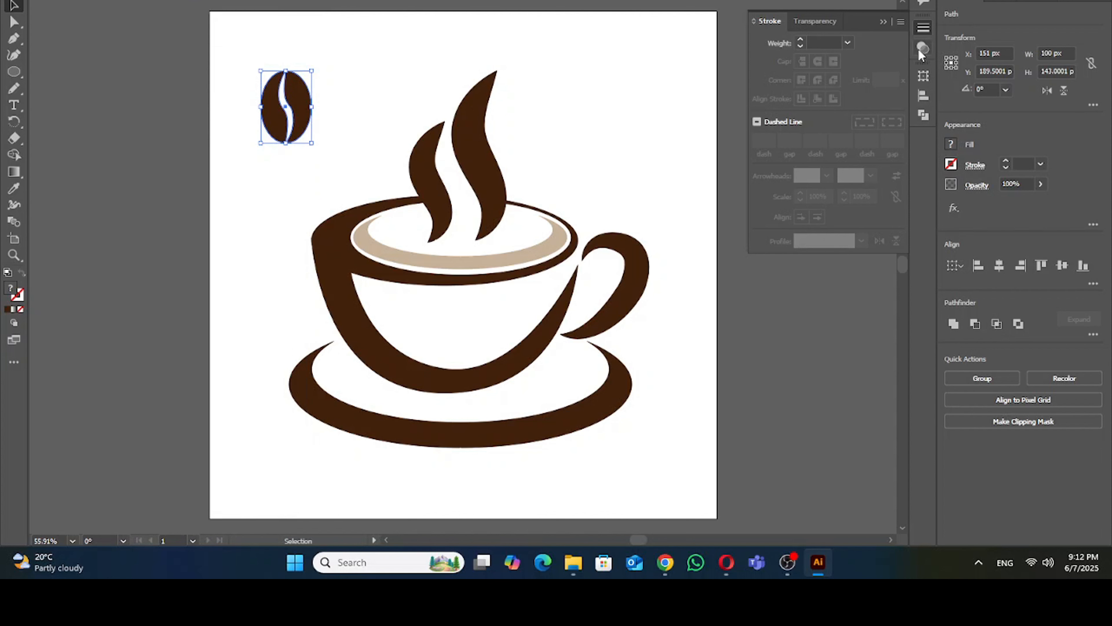
click(923, 115)
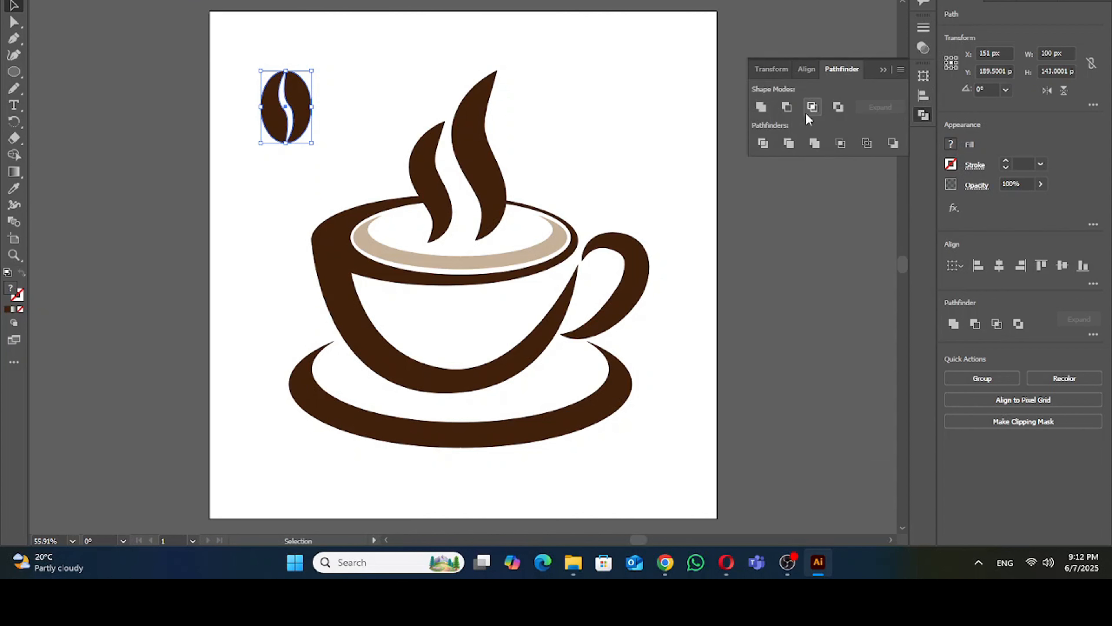
click(784, 107)
click(346, 88)
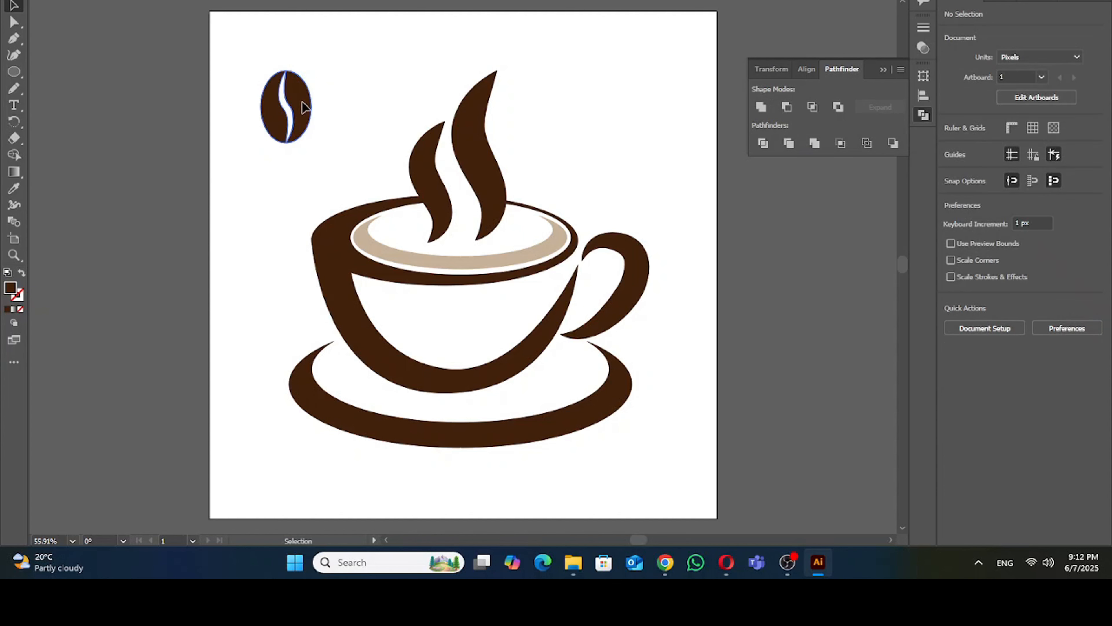
Duplicate the coffee bean to its right, tilting both beans slightly clockwise and enlarging the copy to about 108 by 153 px.
drag(306, 107, 347, 103)
click(272, 85)
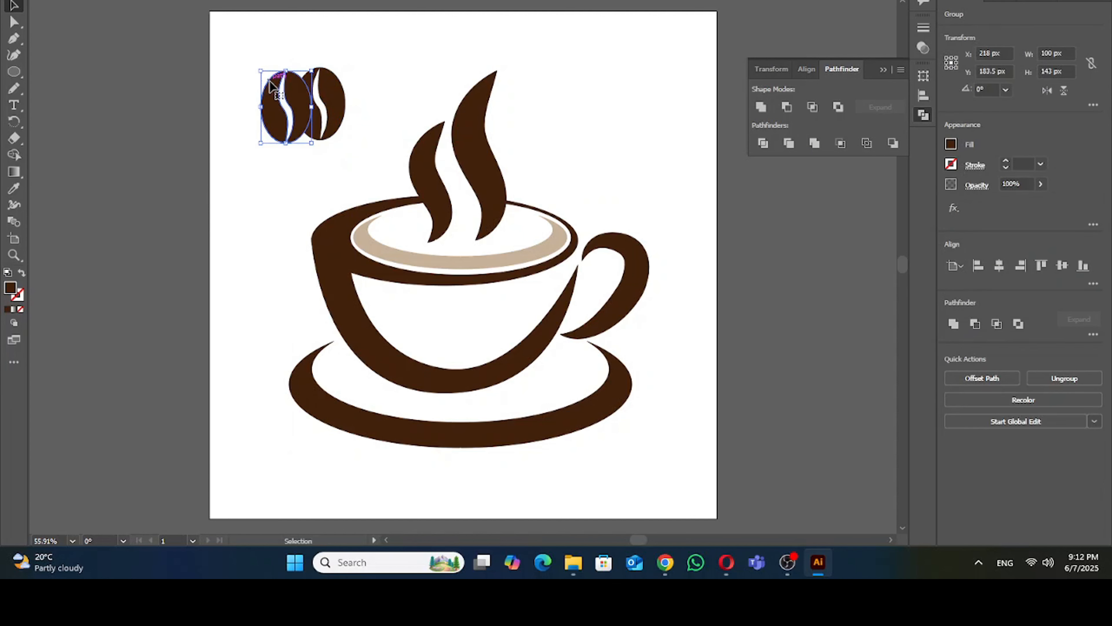
drag(317, 67, 357, 66)
click(340, 101)
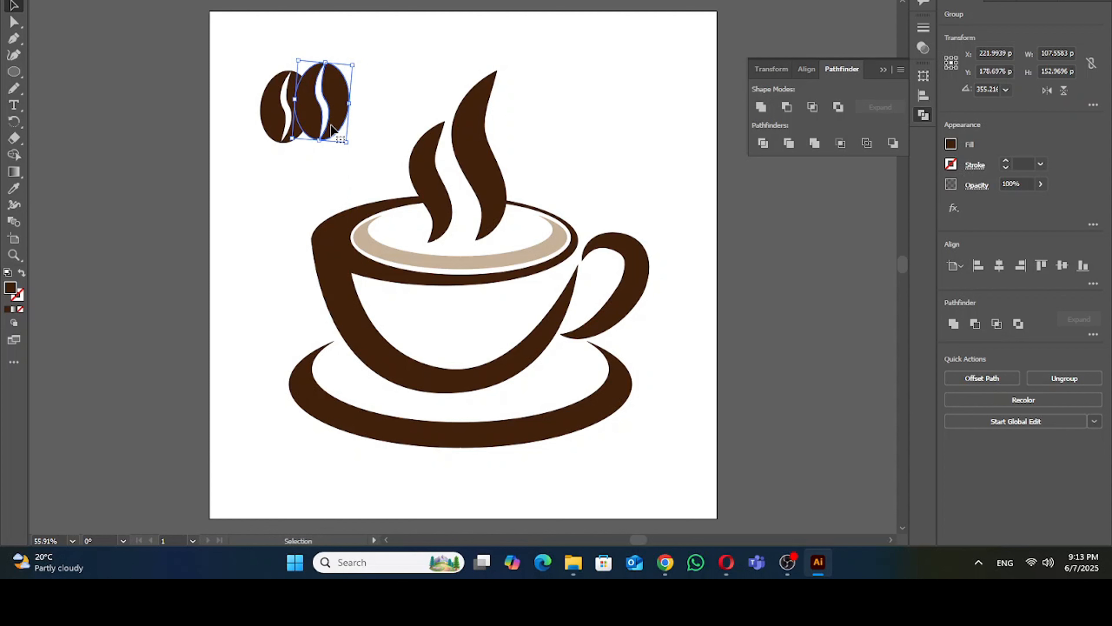
Tilt the right bean further clockwise and adjust its position so it overlaps the edge of the left bean.
drag(331, 126, 332, 131)
drag(359, 66, 373, 71)
click(386, 86)
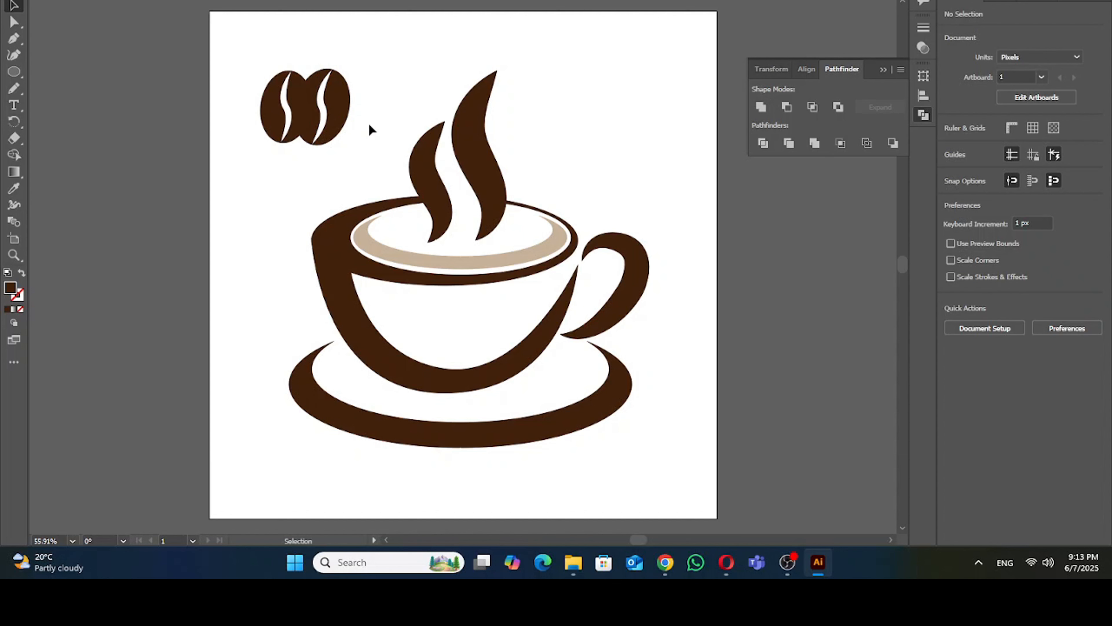
drag(310, 129, 311, 128)
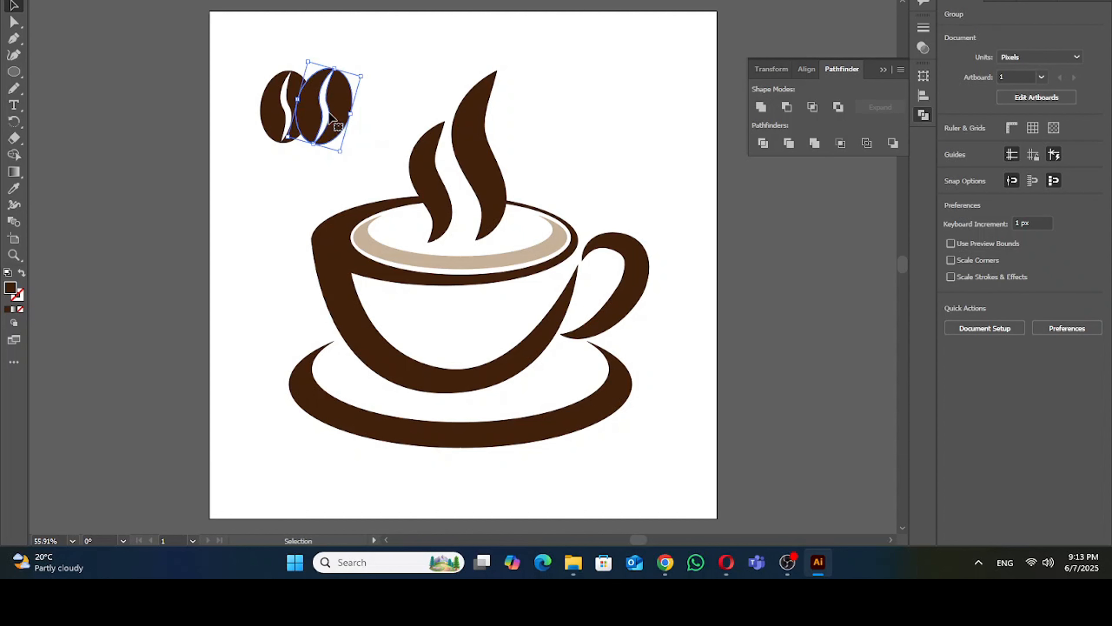
click(398, 69)
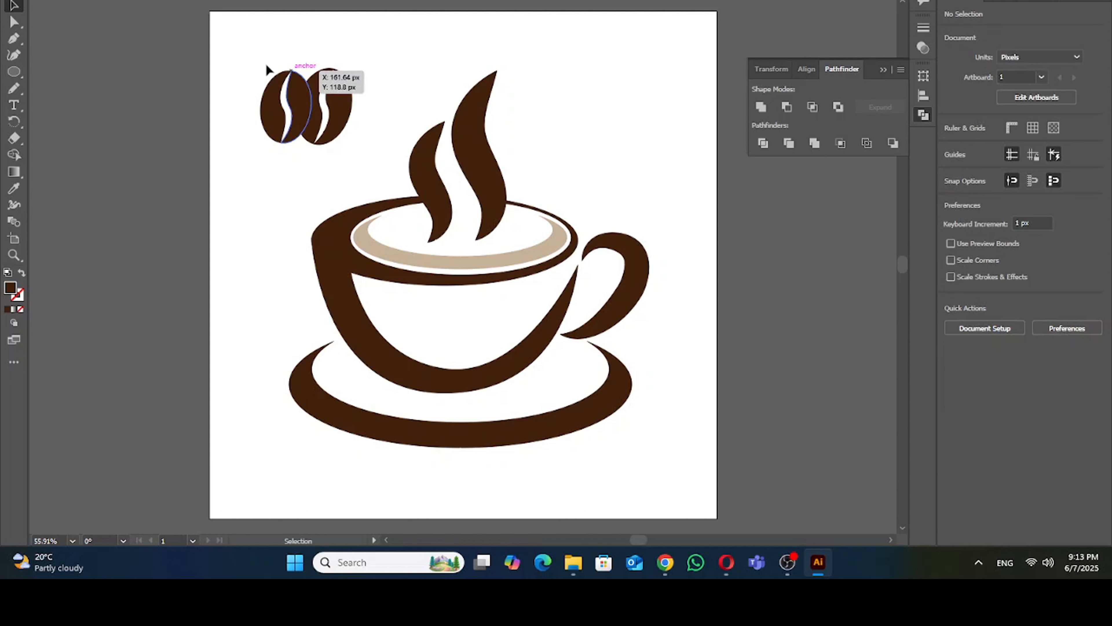
Move both beans onto the front of the cup body, scale them down to about 154 by 128 px and centre them there.
drag(226, 49, 494, 365)
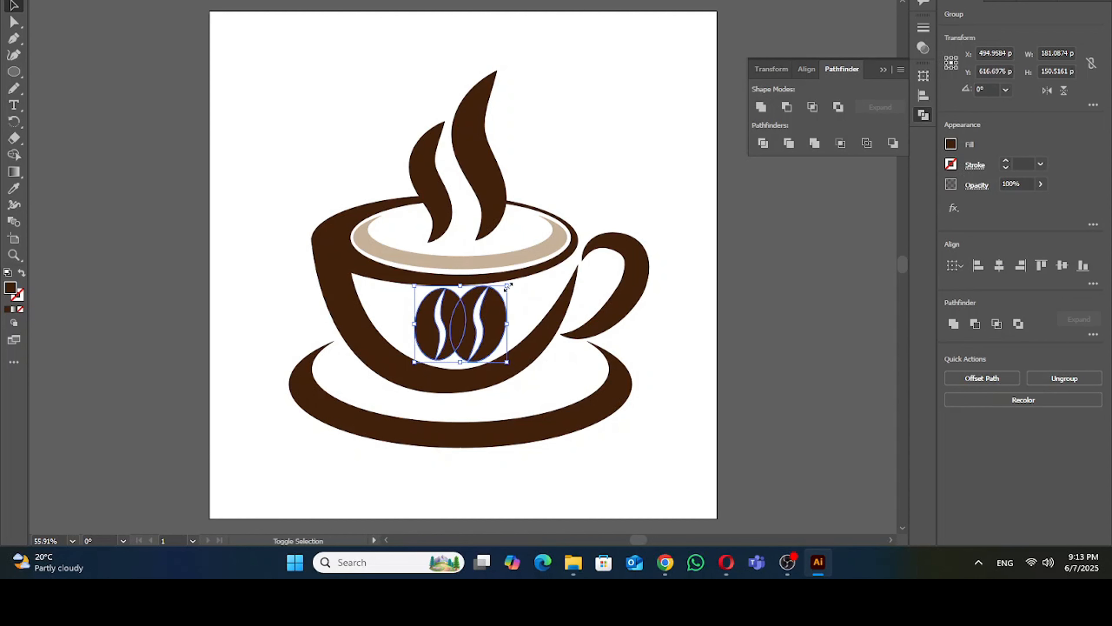
mouse_move(507, 285)
mouse_down()
mouse_move(482, 292)
mouse_move(493, 297)
mouse_up()
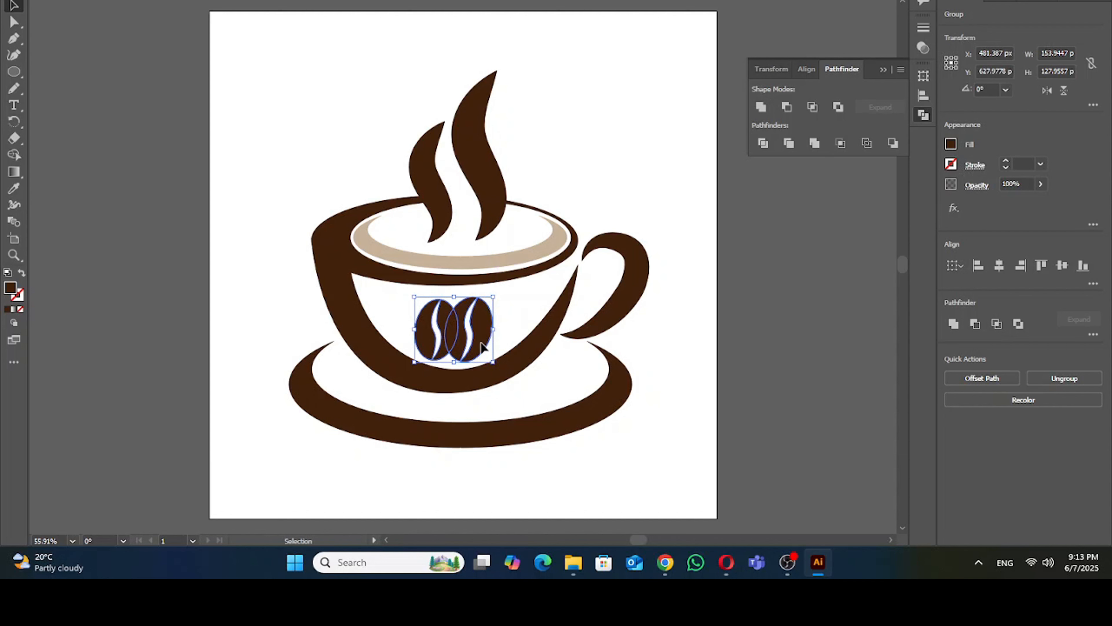
drag(480, 340, 486, 339)
click(619, 172)
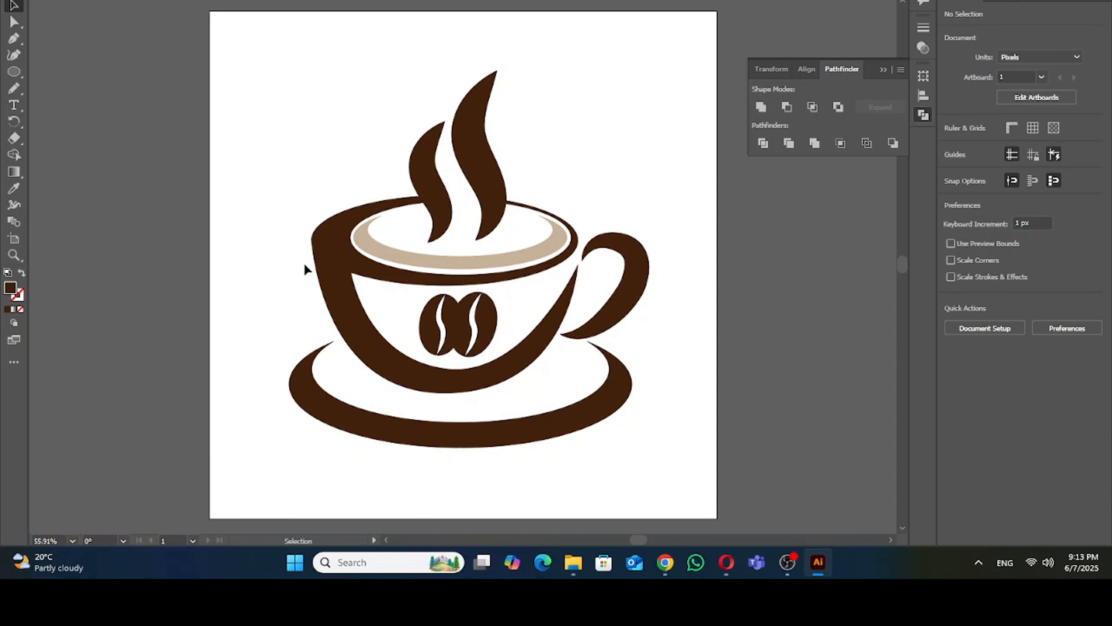
Group all the logo artwork, including the cup, saucer, handle, steam, coffee surface and beans, and collapse the Pathfinder controls.
click(351, 409)
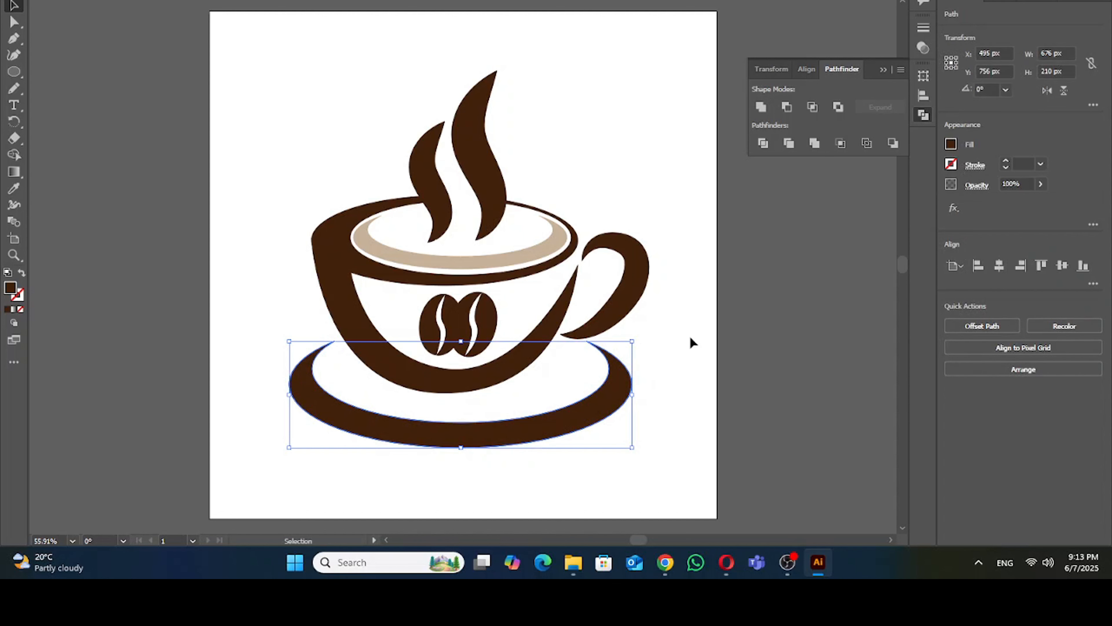
click(685, 378)
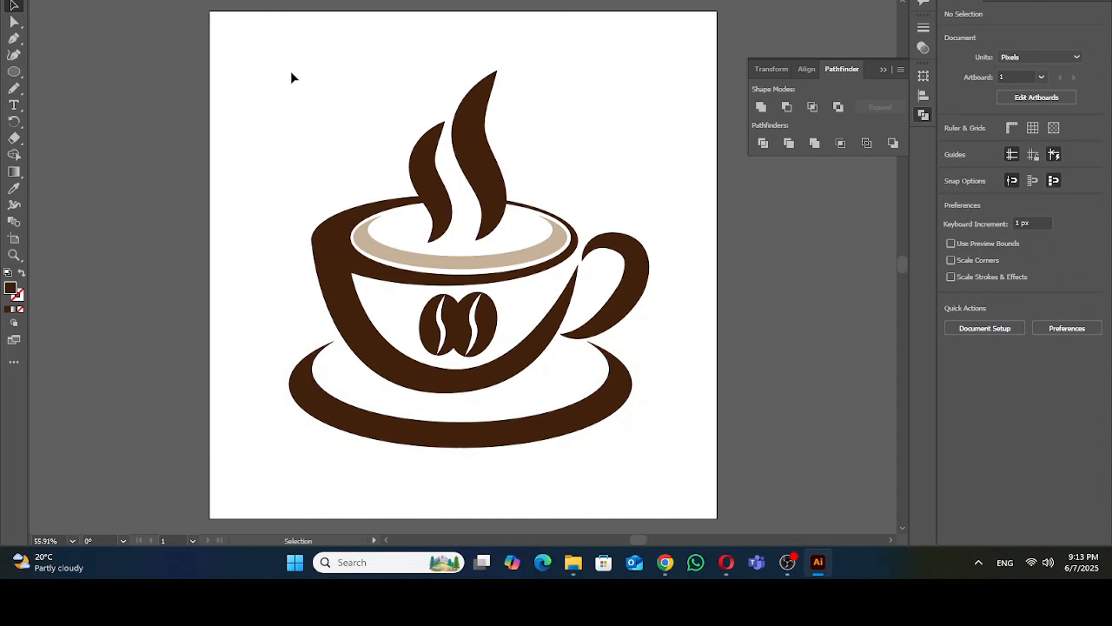
drag(258, 56, 669, 436)
scroll(690, 286, up, 2)
right_click(539, 428)
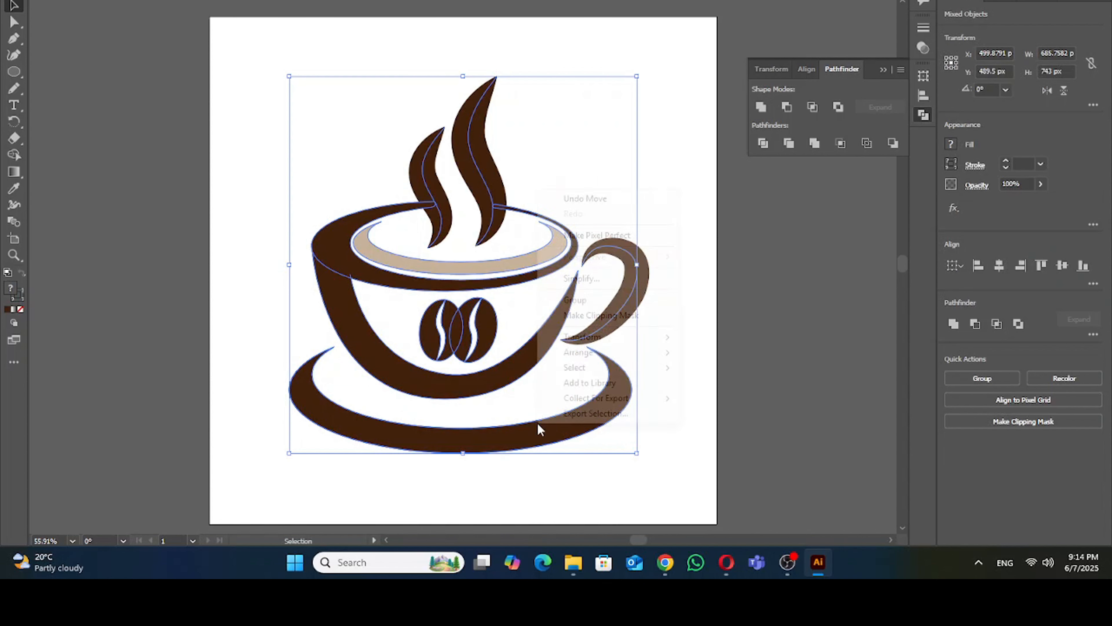
click(569, 300)
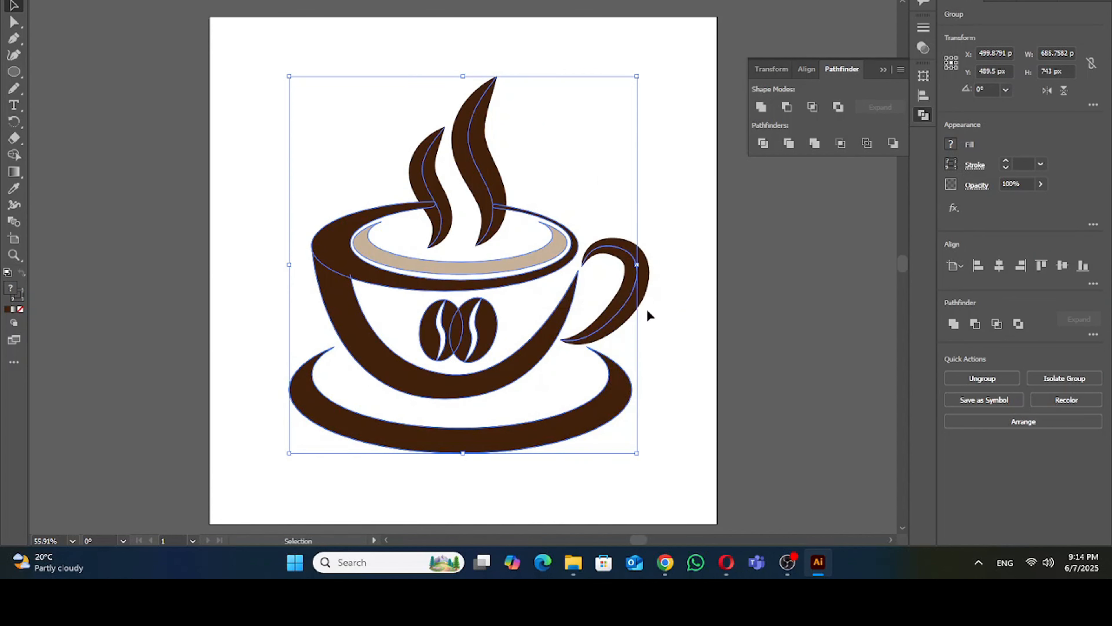
click(589, 223)
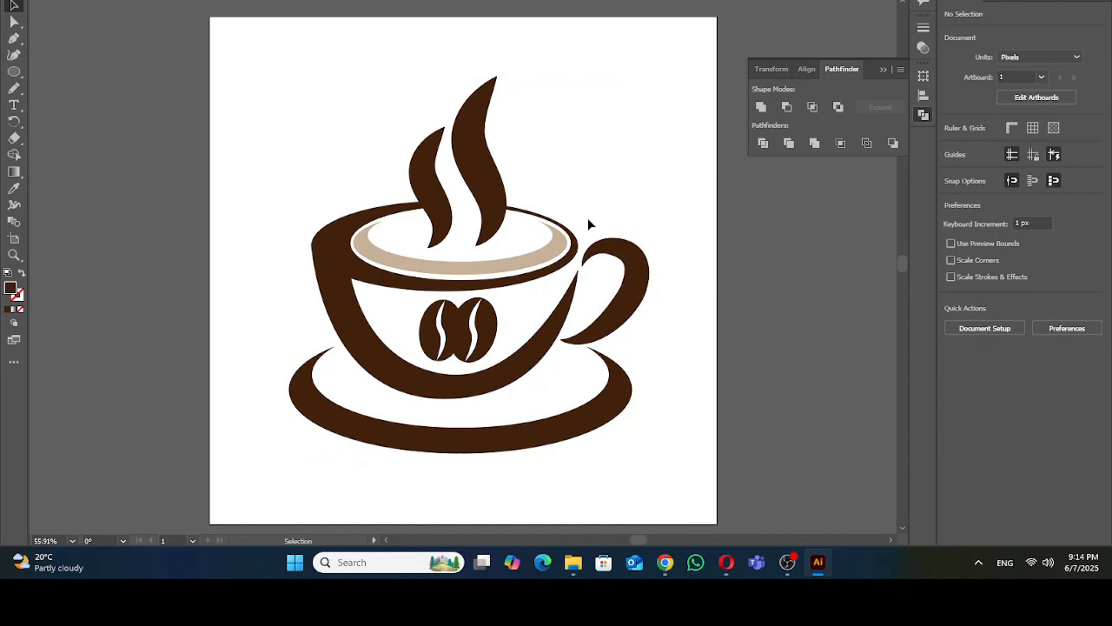
click(883, 69)
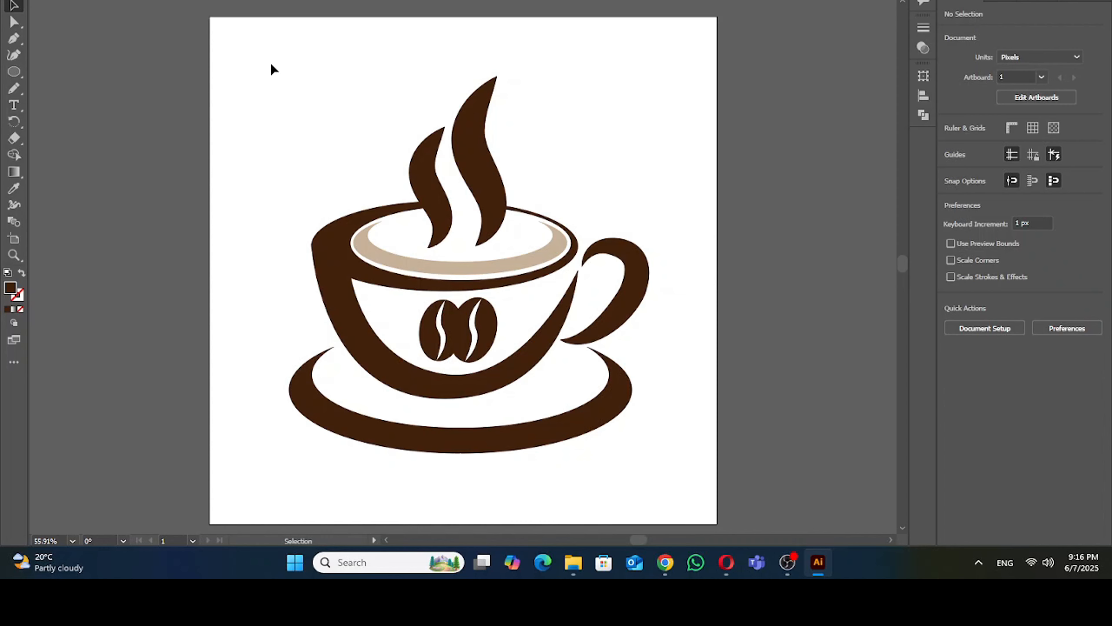
Outline the strokes of the whole logo group and move it to about X 510 px, Y 500.5 px, near the artboard's centre.
drag(271, 63, 703, 465)
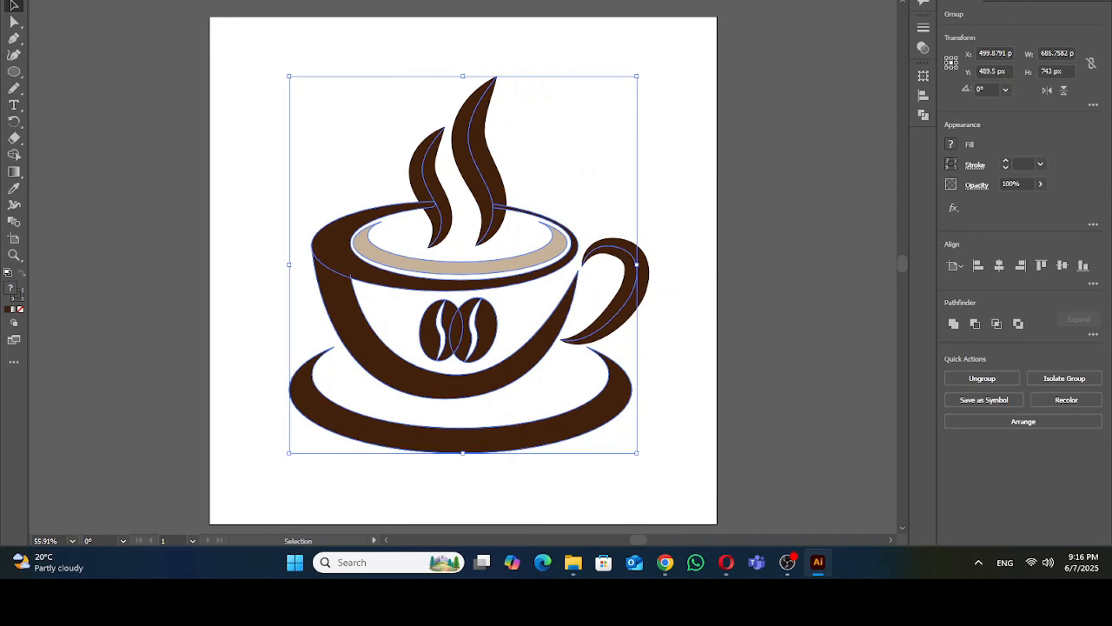
click(119, 1)
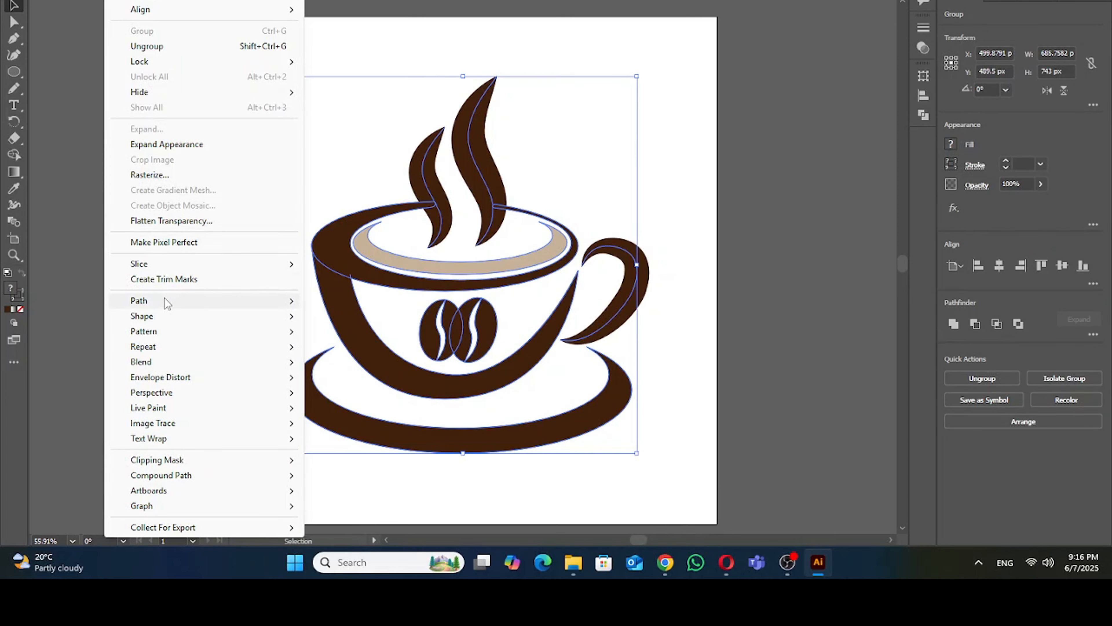
mouse_move(166, 301)
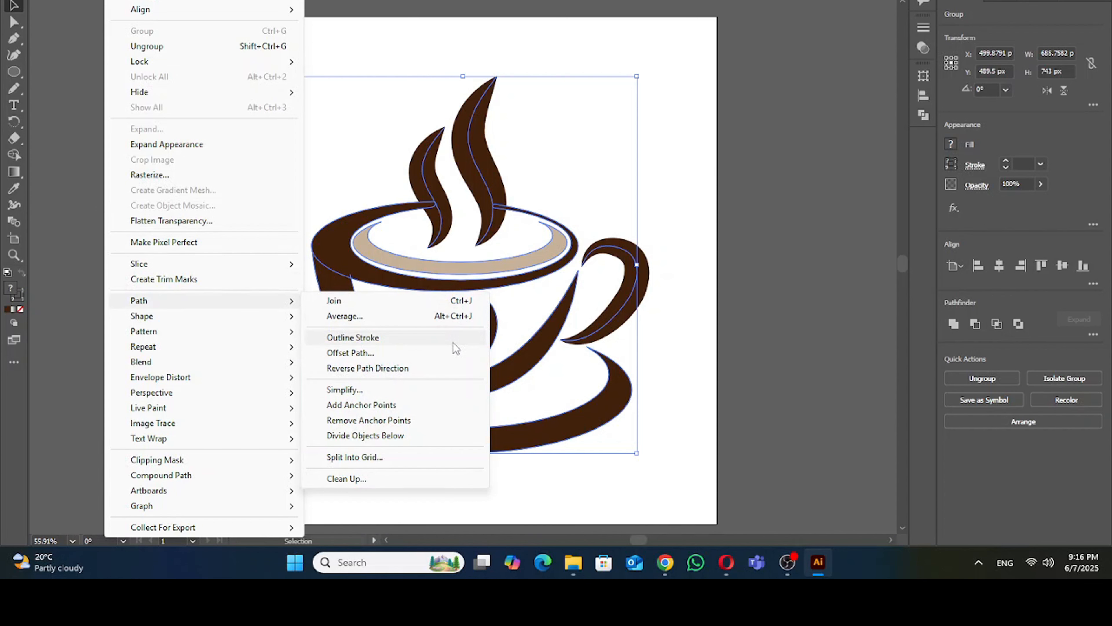
click(352, 338)
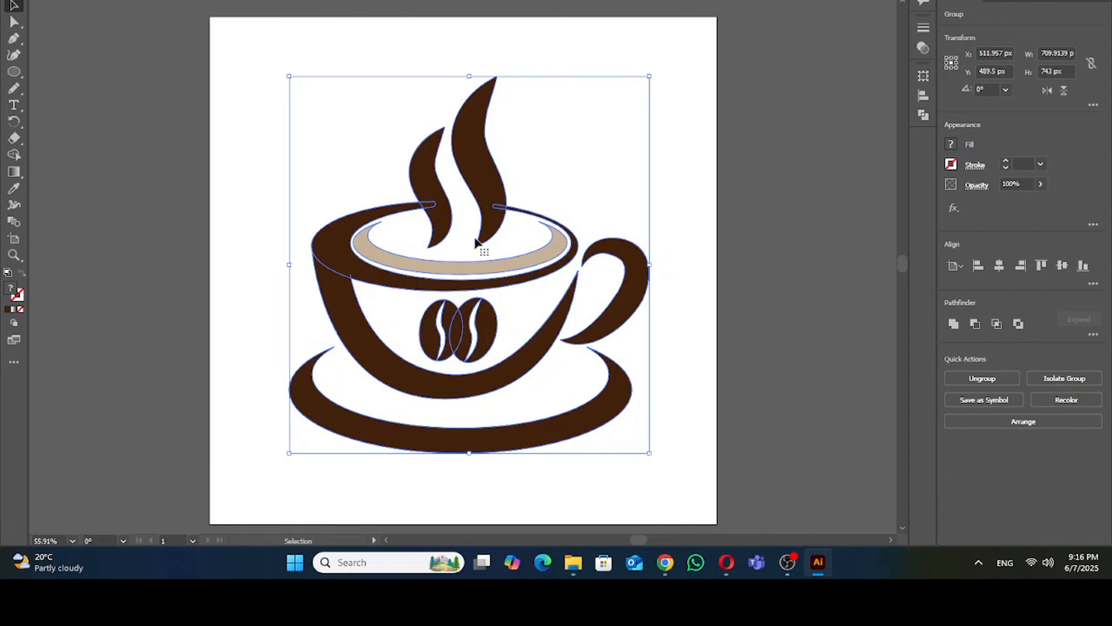
click(592, 174)
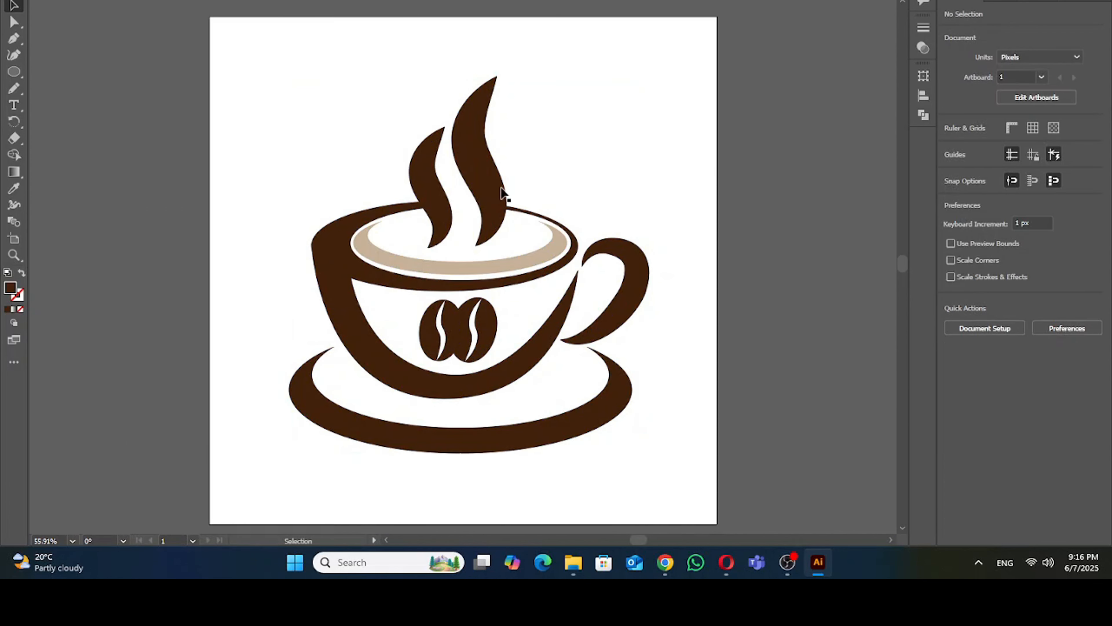
mouse_move(528, 488)
mouse_down()
mouse_move(519, 488)
mouse_move(530, 488)
mouse_up()
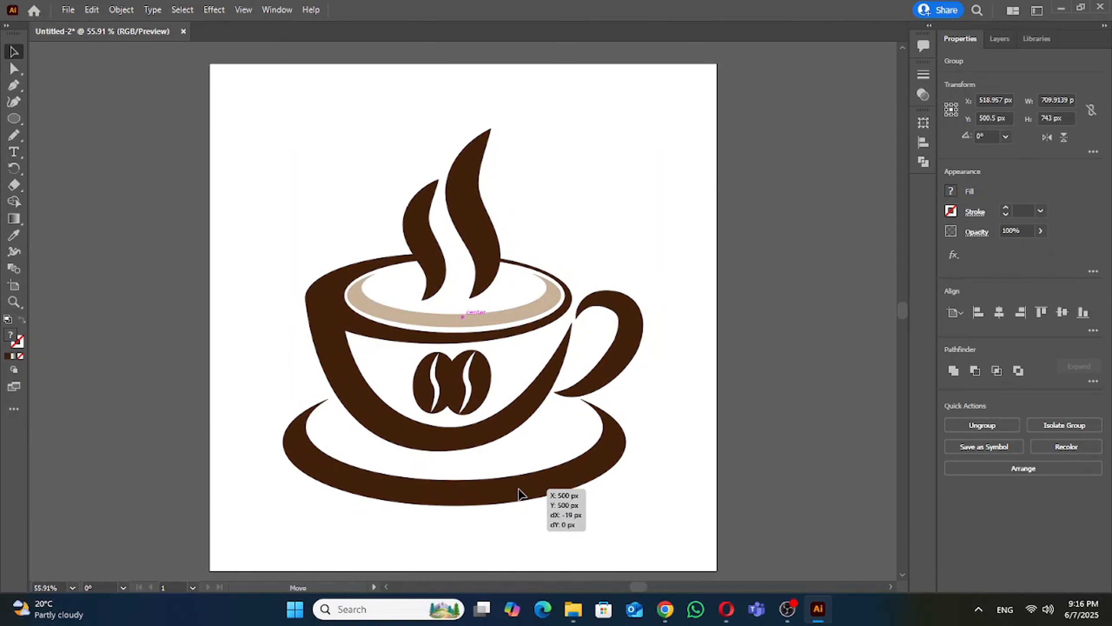
click(675, 427)
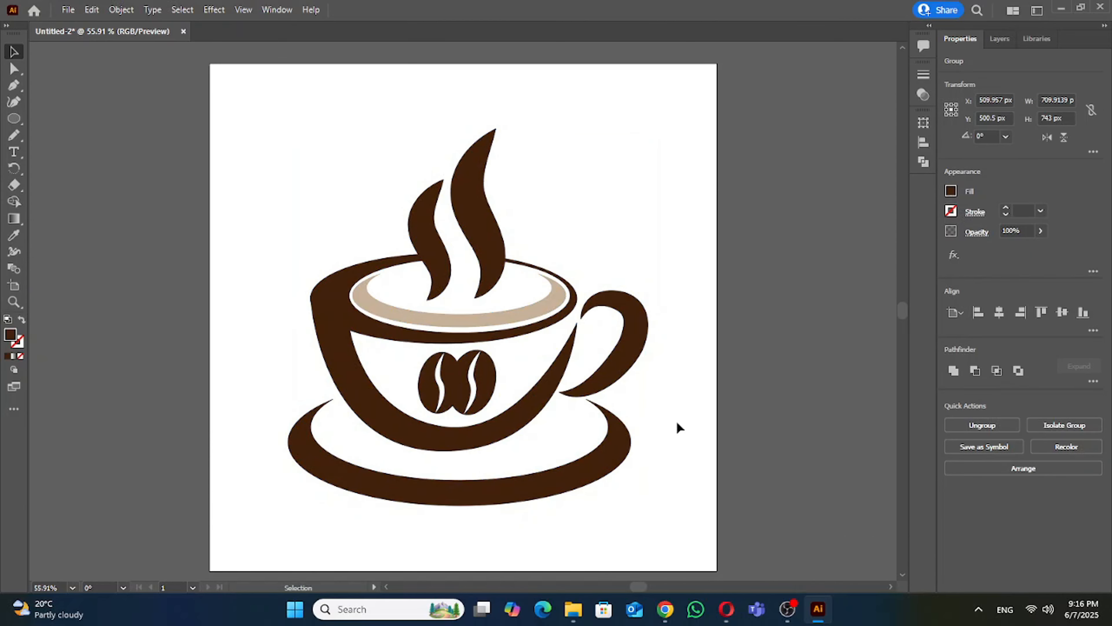